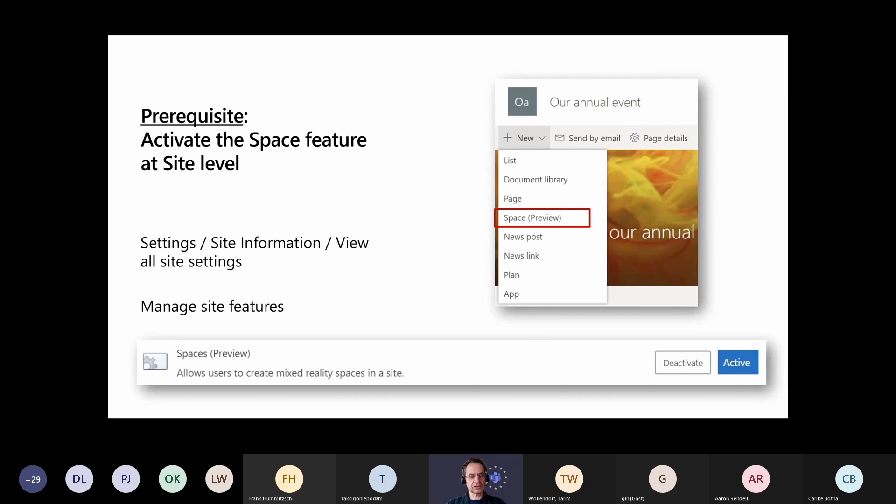
Switch to Teams and open the 0 - Keynote channel of the Our annual event team
key(alt+Tab)
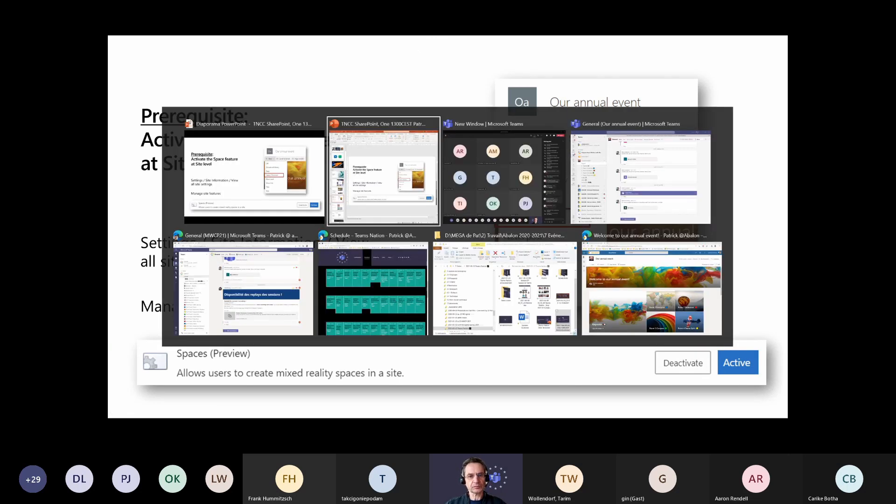
key(alt+Tab)
key(alt+Tab)
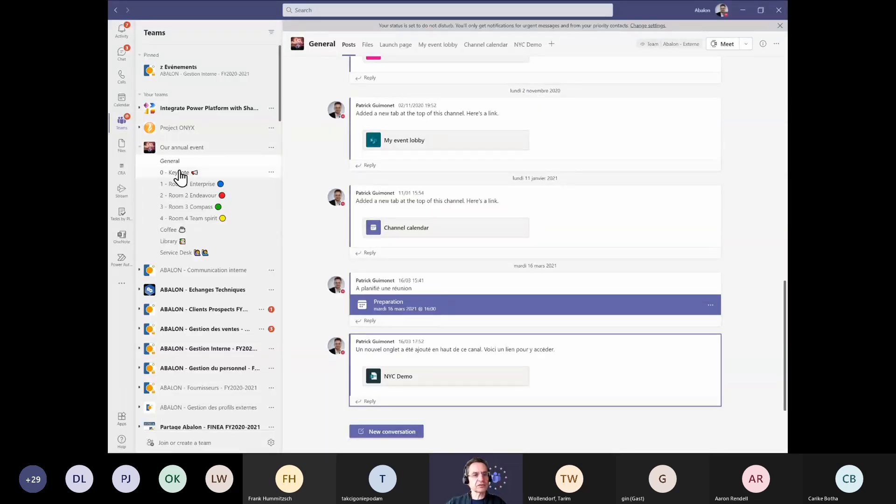
click(198, 175)
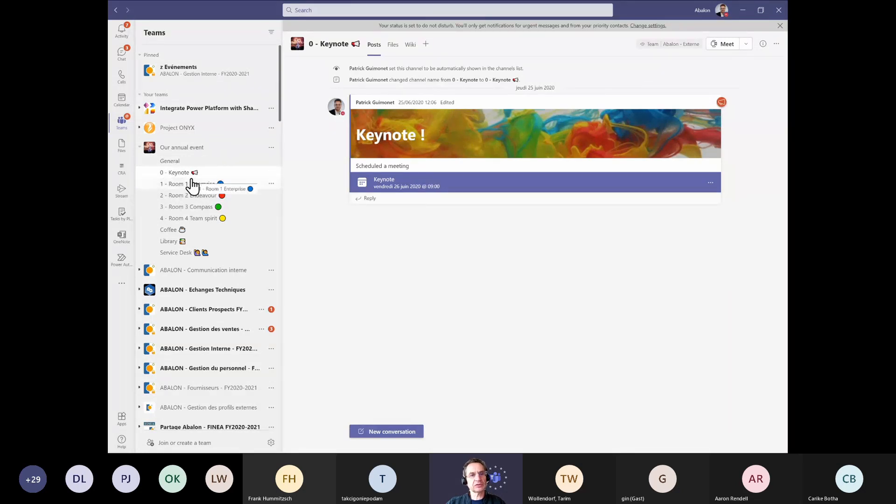
click(710, 183)
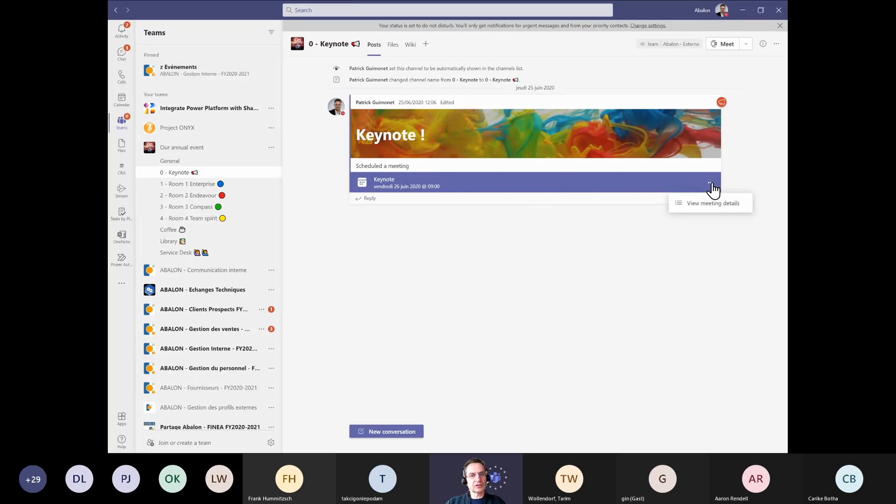
click(744, 45)
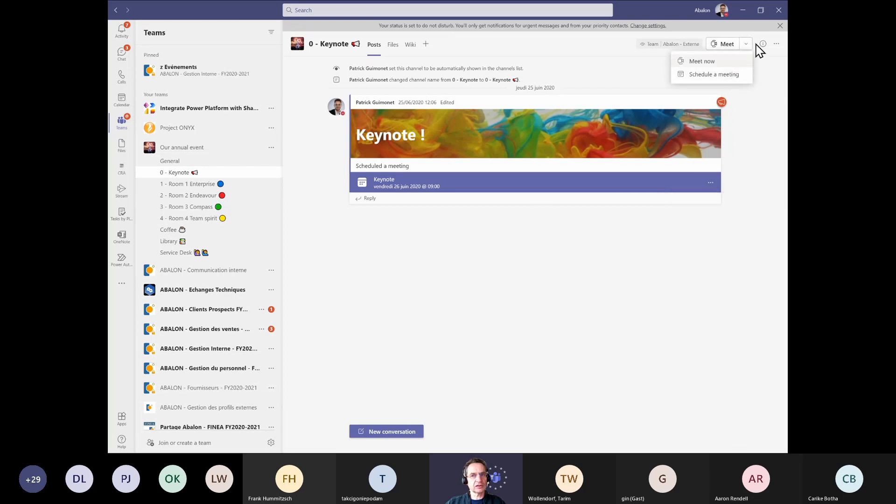
click(740, 198)
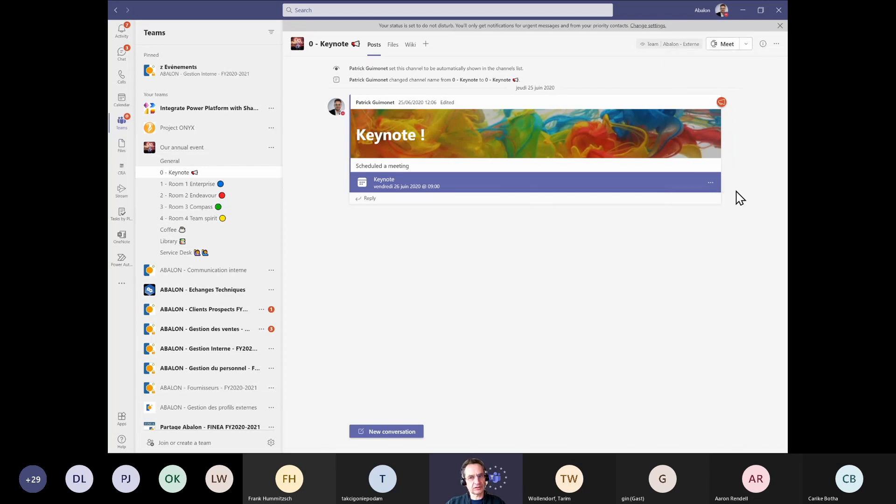
click(710, 183)
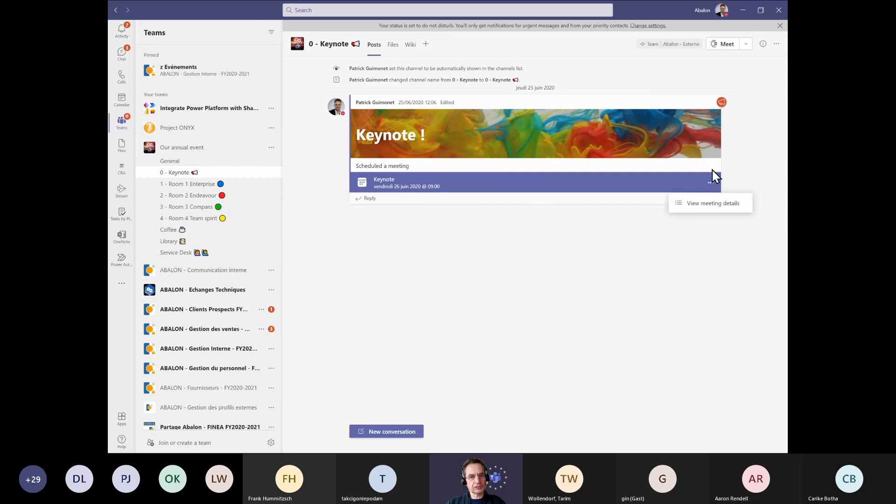
click(742, 153)
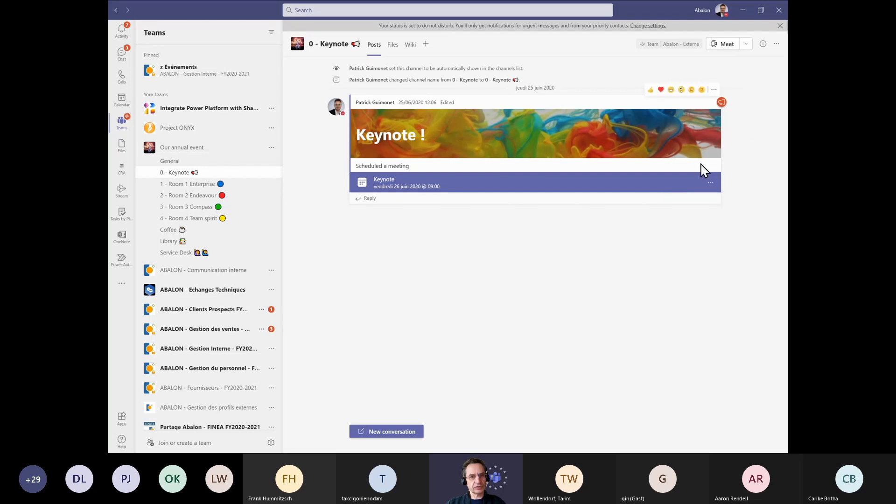
Edit the Keynote announcement post, replacing its body text with "More details...", and save the change
click(713, 89)
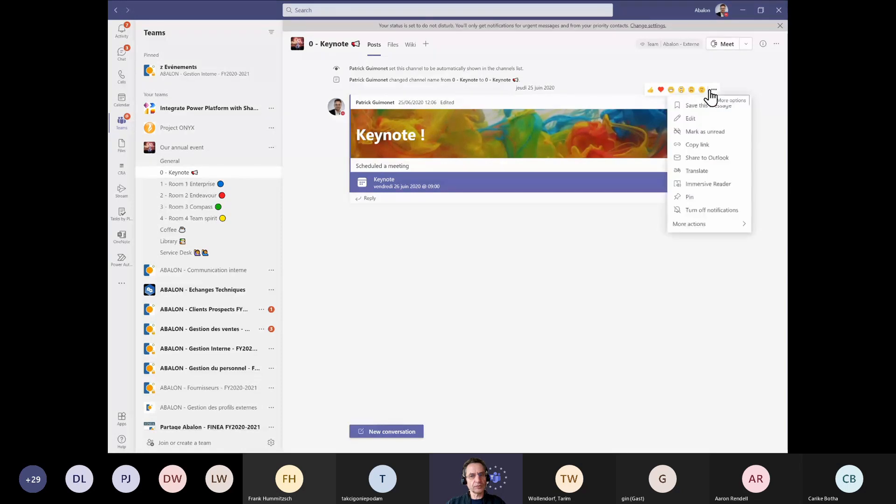
click(694, 122)
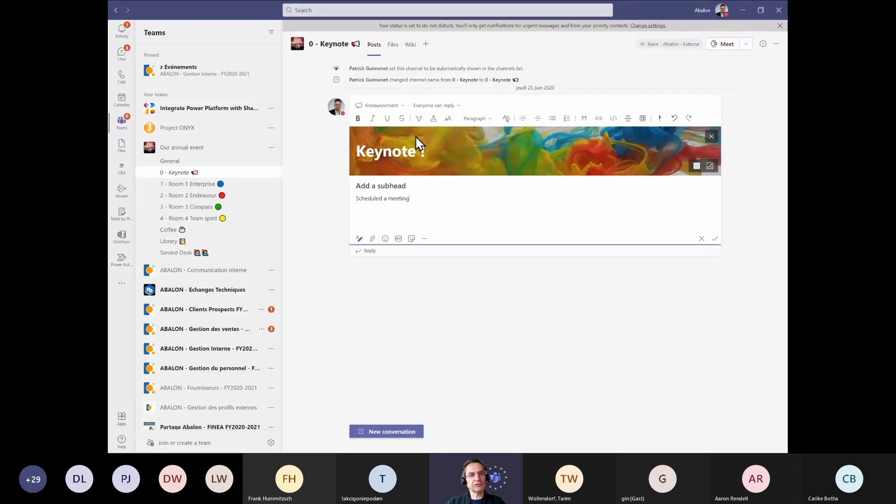
click(386, 199)
text(a)
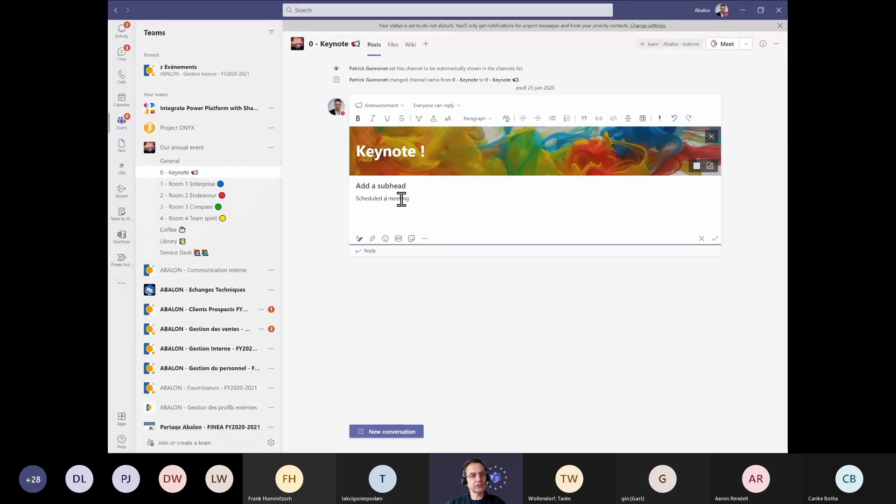
drag(405, 198, 356, 208)
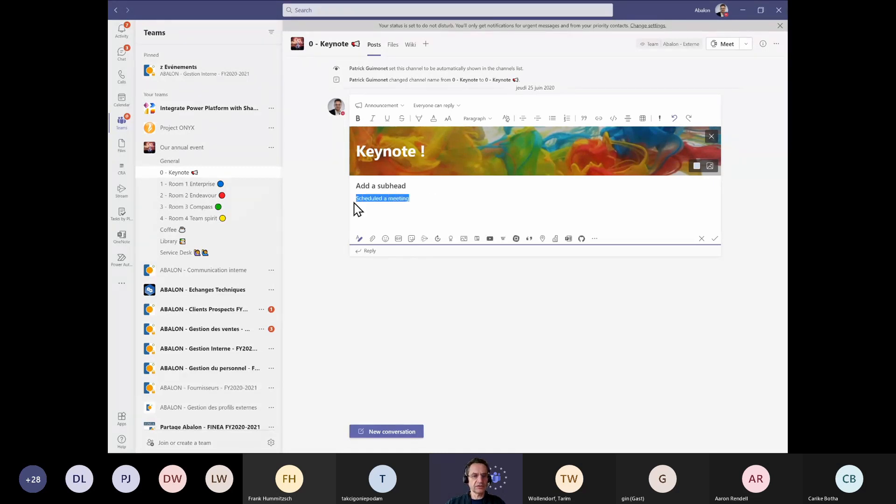
text(More )
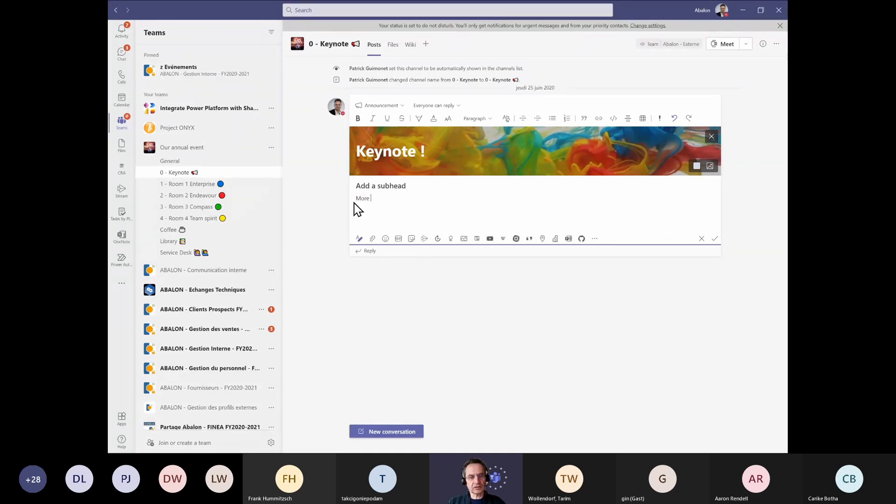
text(details )
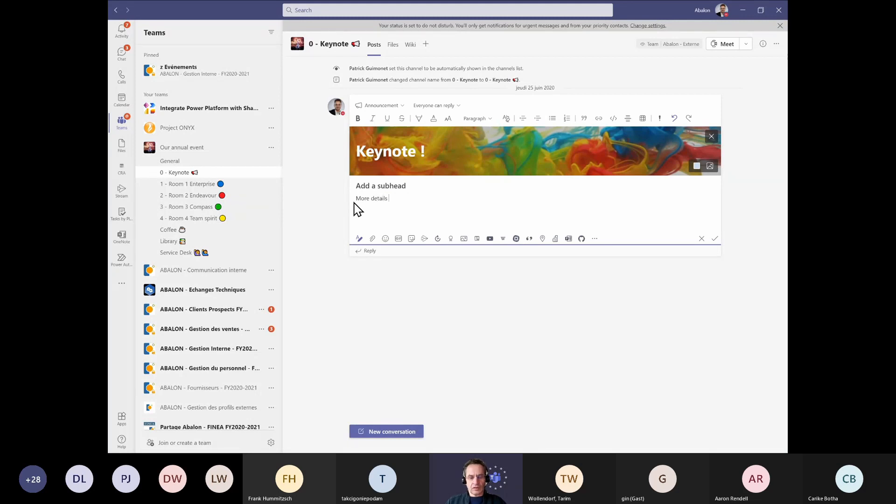
text(...)
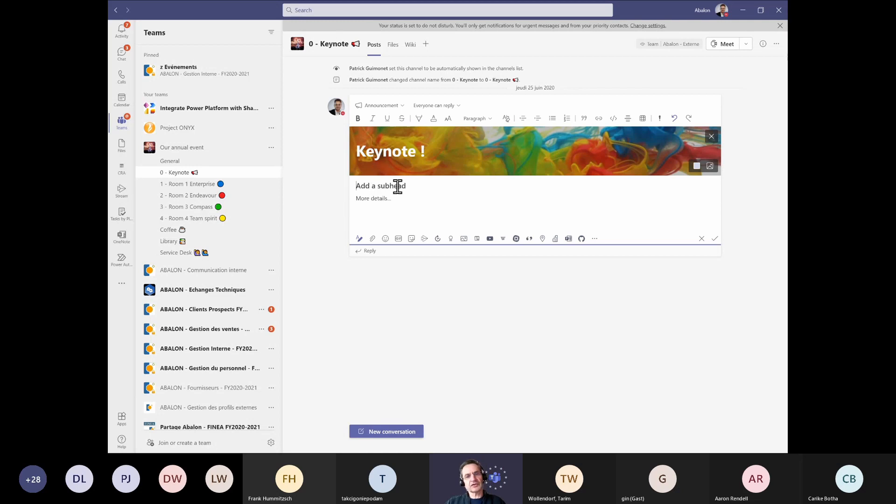
click(373, 148)
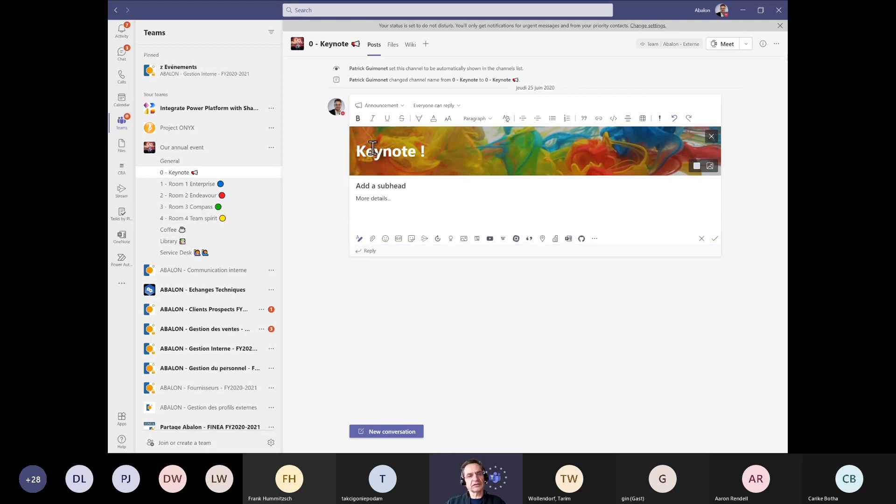
click(373, 110)
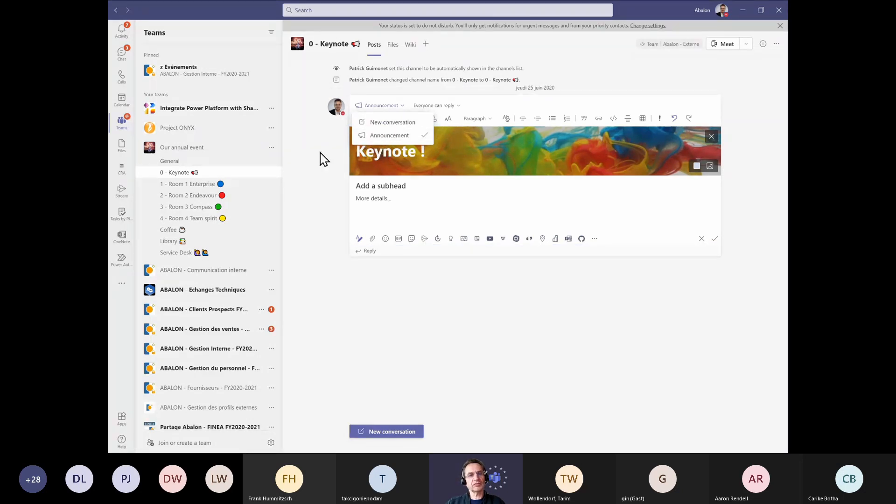
click(366, 107)
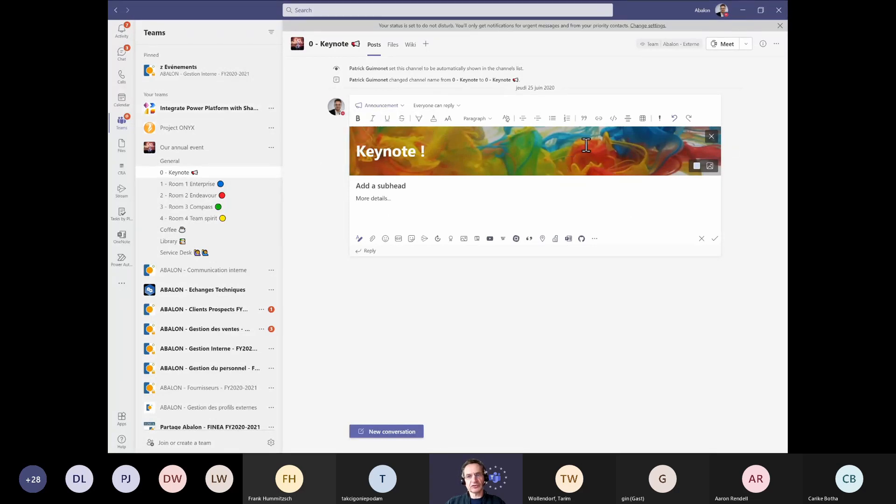
click(713, 240)
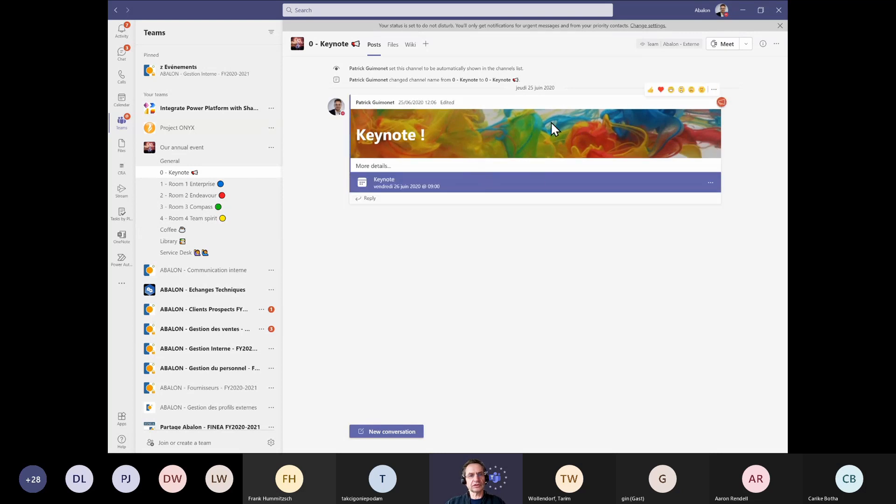
Review the Keynote meeting details and the session posts in the Room 1, Room 2 and Room 3 channels
click(487, 189)
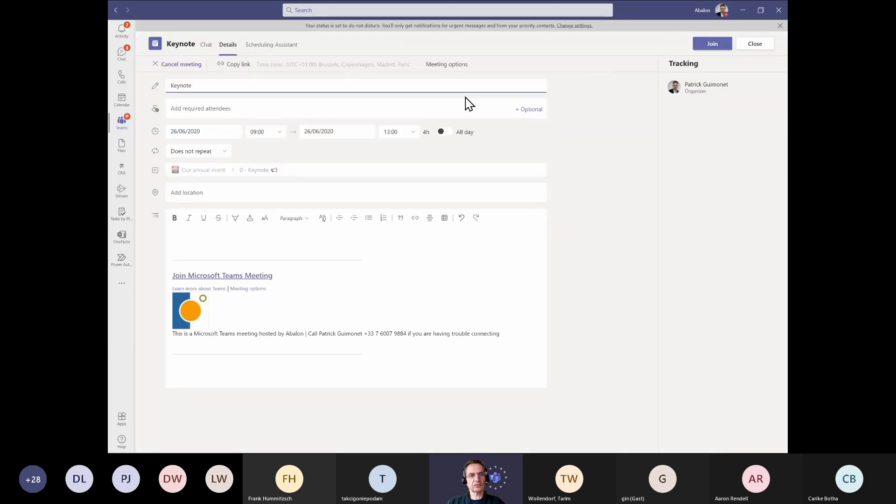
click(754, 47)
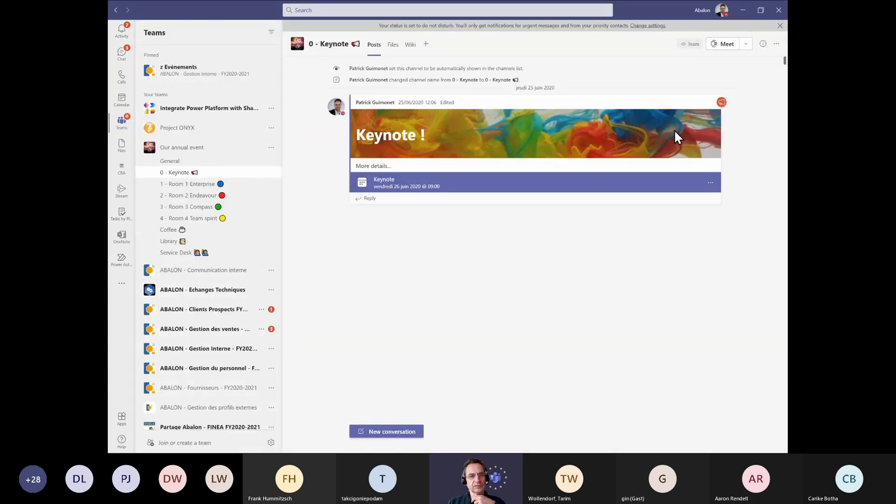
click(199, 186)
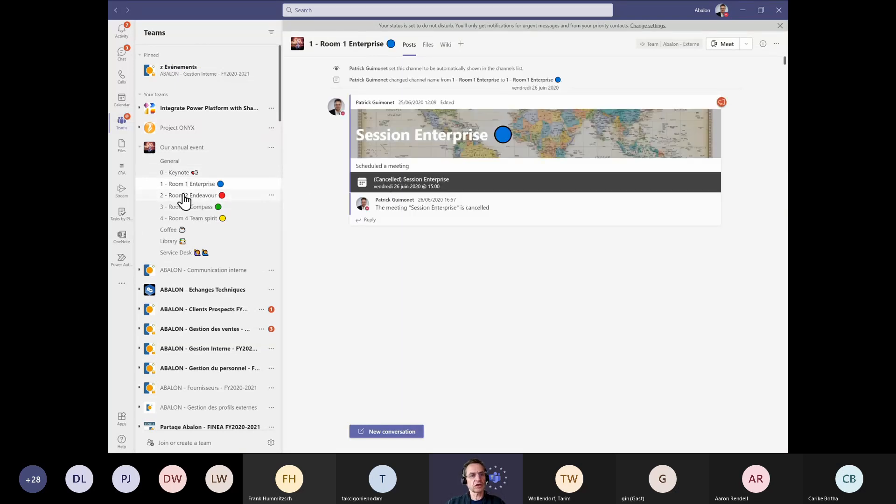
click(187, 199)
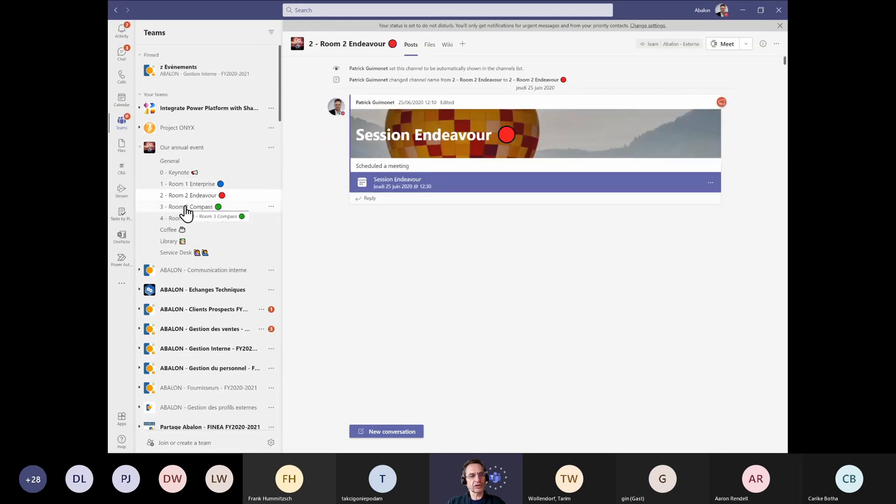
click(191, 207)
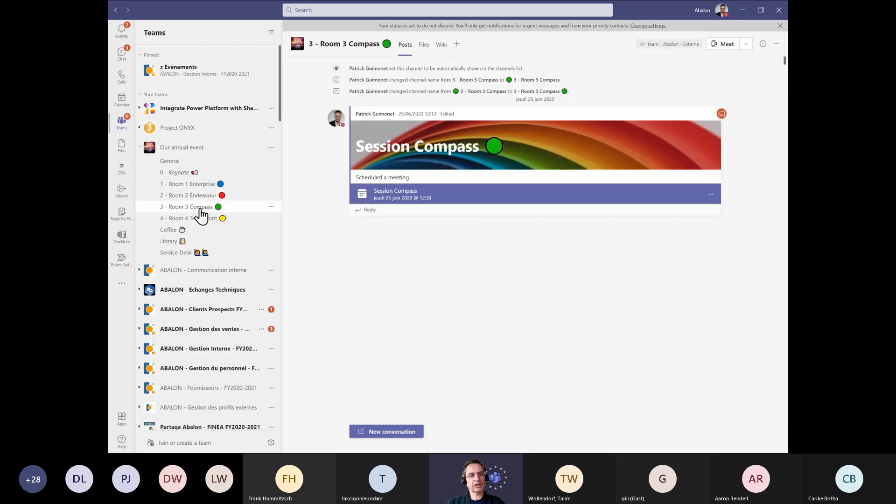
click(181, 174)
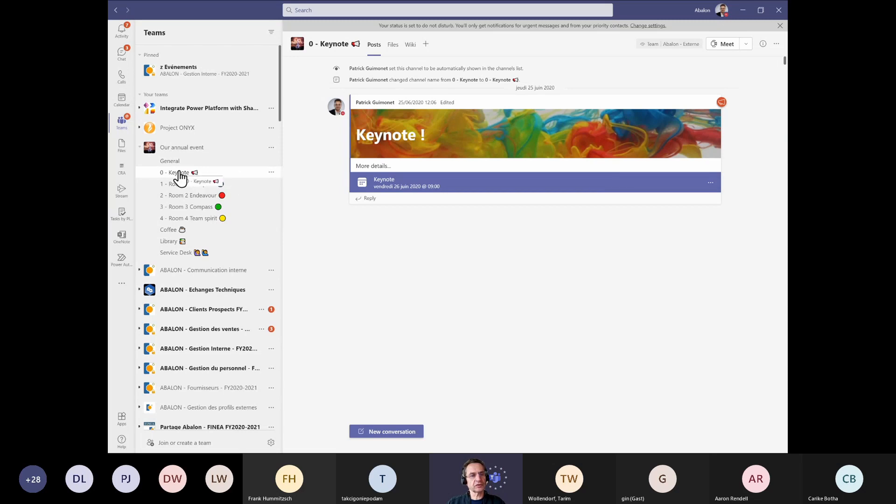
Open the Keynote meeting details and copy the Join Microsoft Teams Meeting link
click(704, 187)
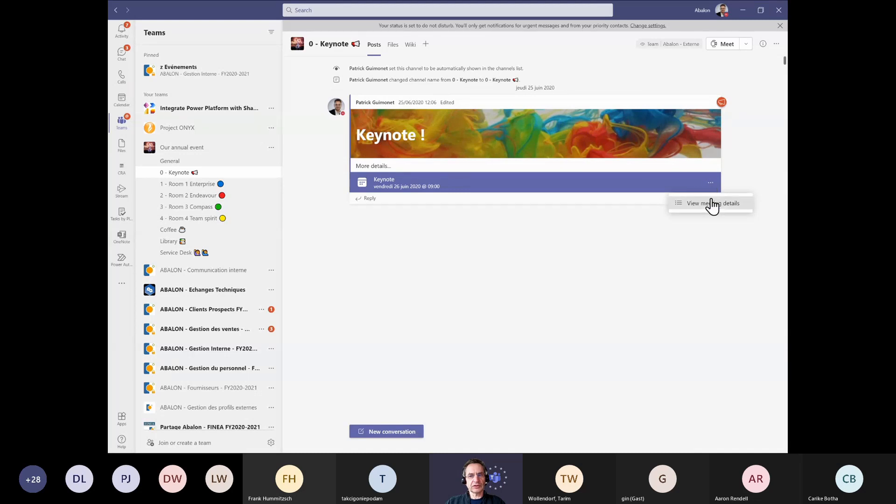
click(712, 203)
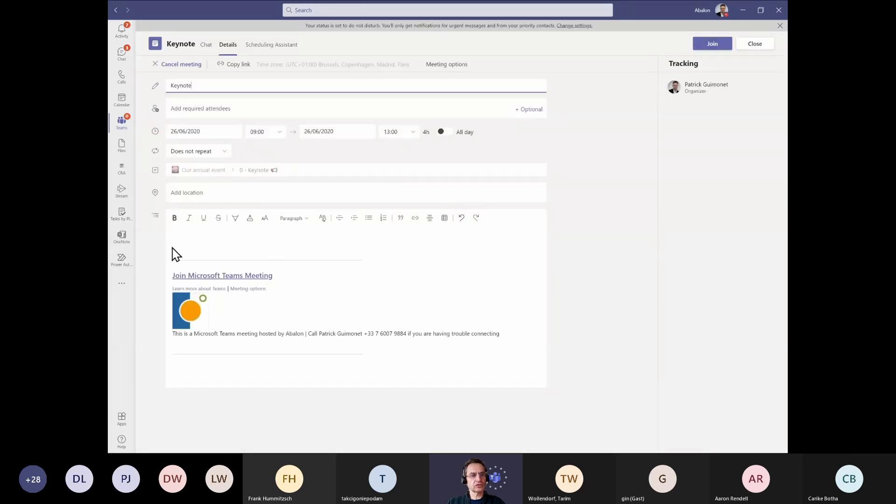
drag(183, 239, 176, 279)
click(282, 280)
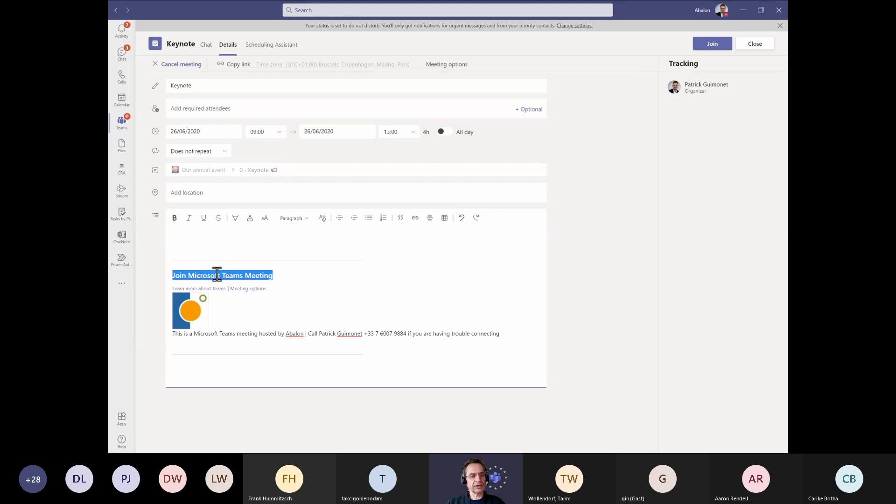
right_click(242, 277)
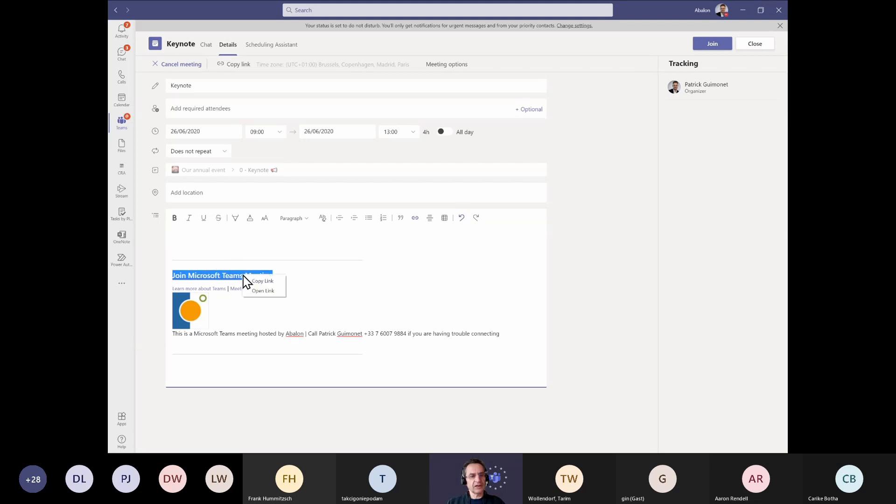
click(270, 292)
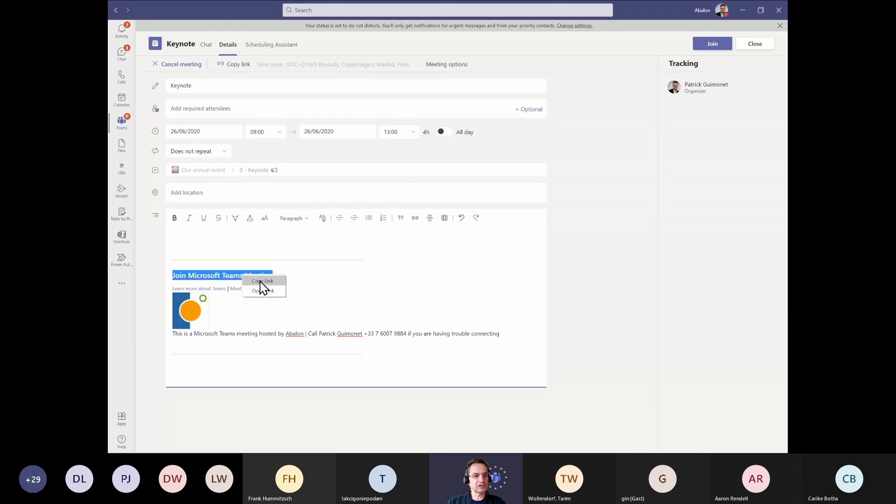
click(261, 280)
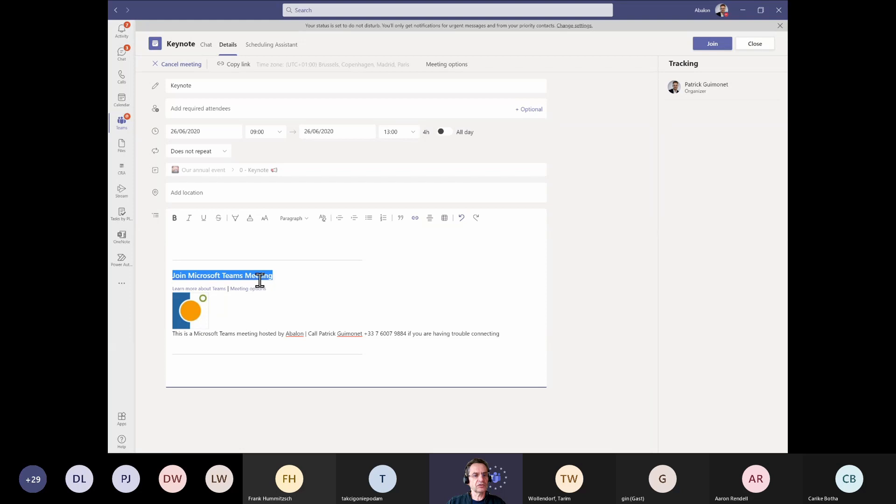
Close the Keynote meeting details and paste the copied join link into a reply to the Keynote announcement
click(755, 43)
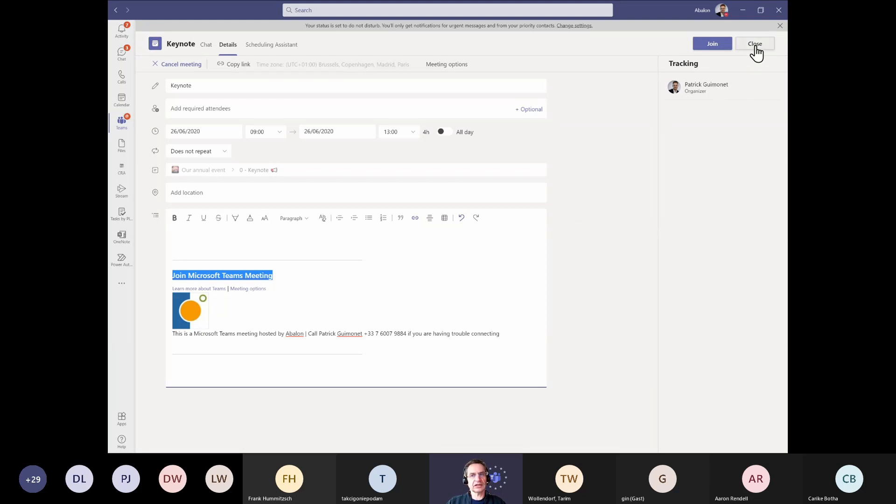
click(756, 43)
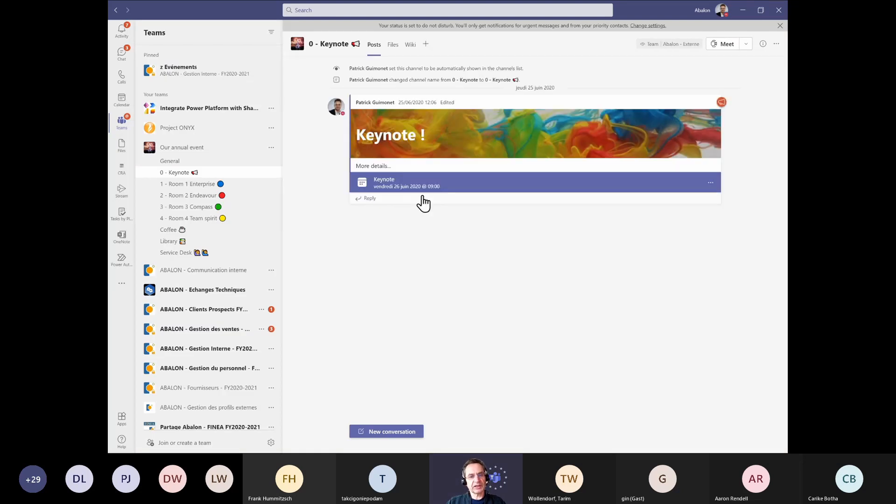
click(383, 201)
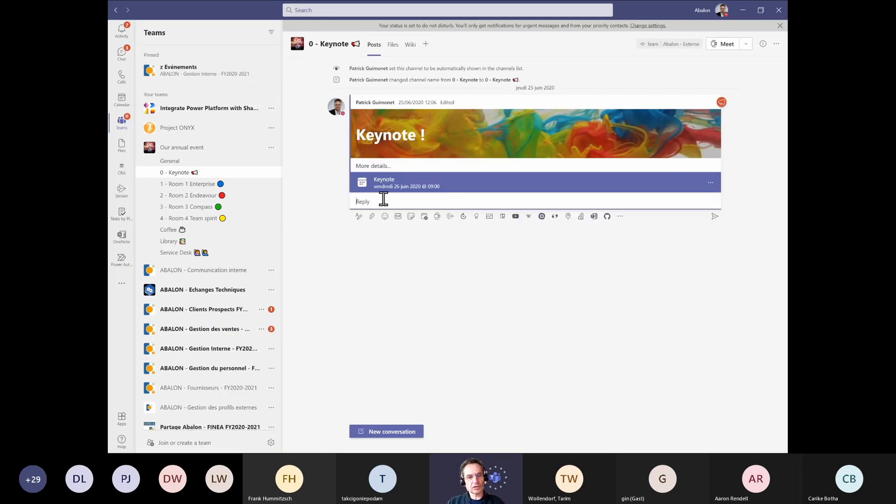
key(ctrl+v)
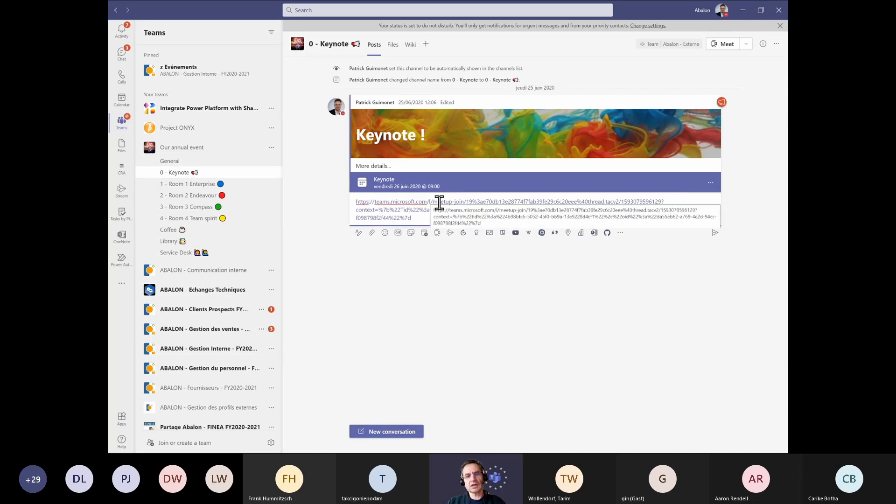
Select and examine the pasted meeting join link in the reply box
drag(463, 201, 345, 202)
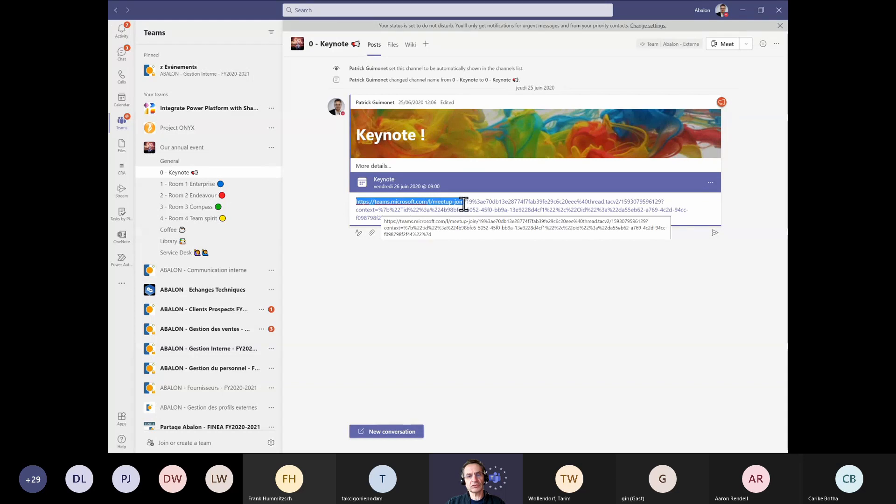
drag(375, 201, 466, 196)
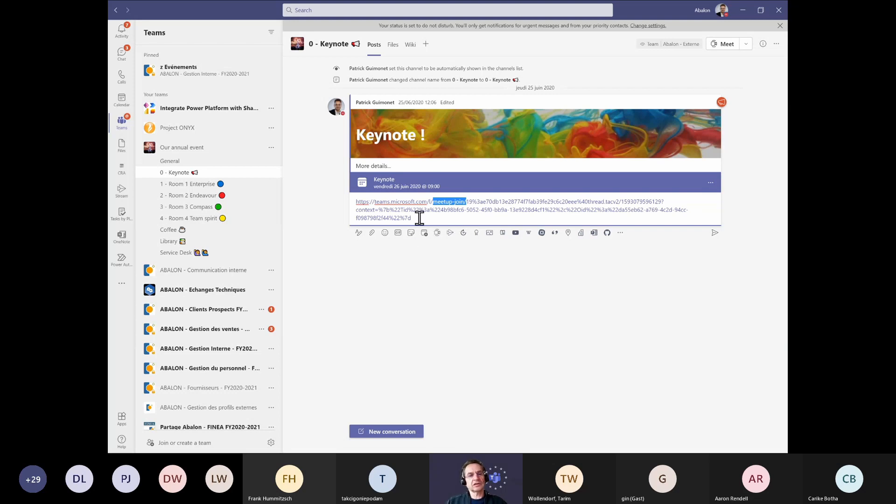
drag(419, 217, 351, 202)
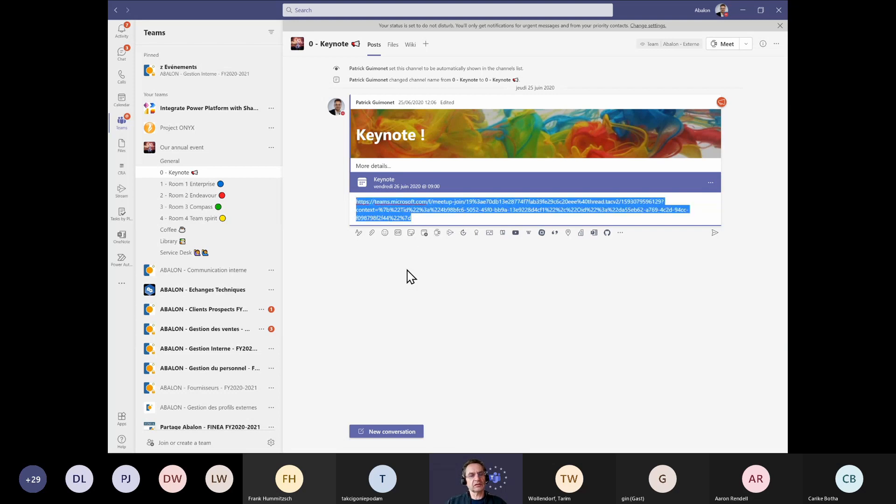
click(431, 217)
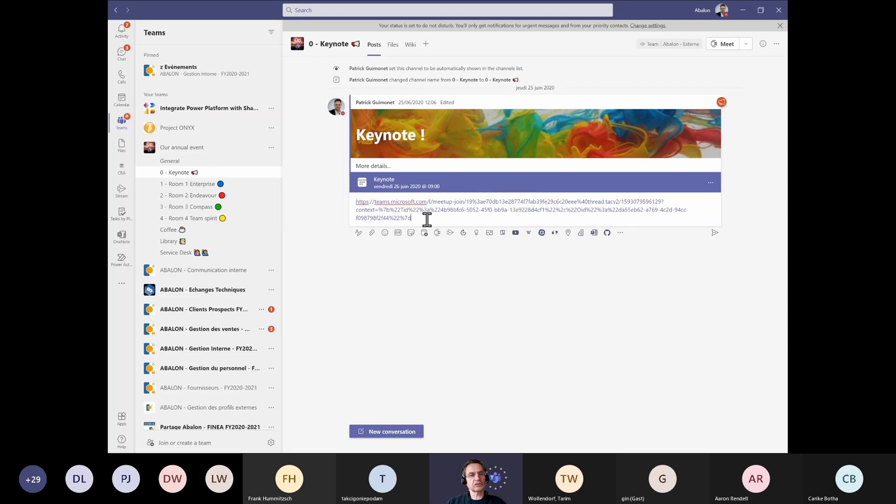
drag(427, 219, 347, 196)
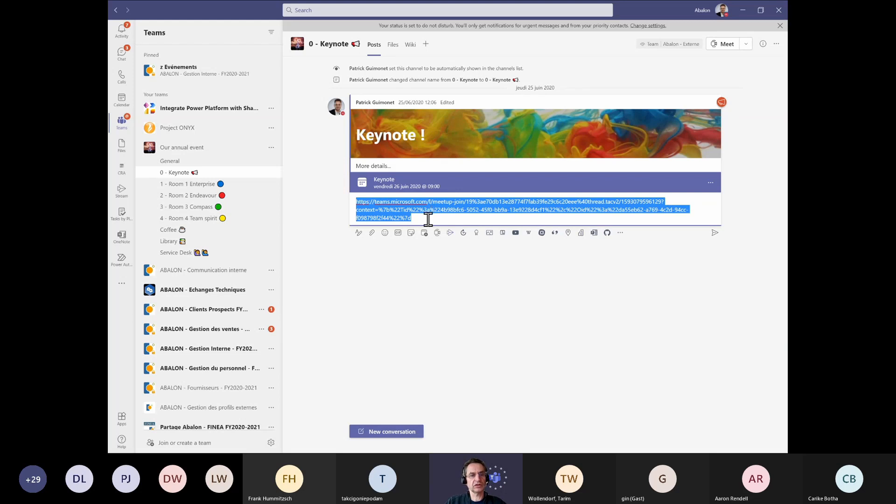
Open the General channel's Files tab and try opening it in SharePoint, closing the sign-in tab
click(176, 165)
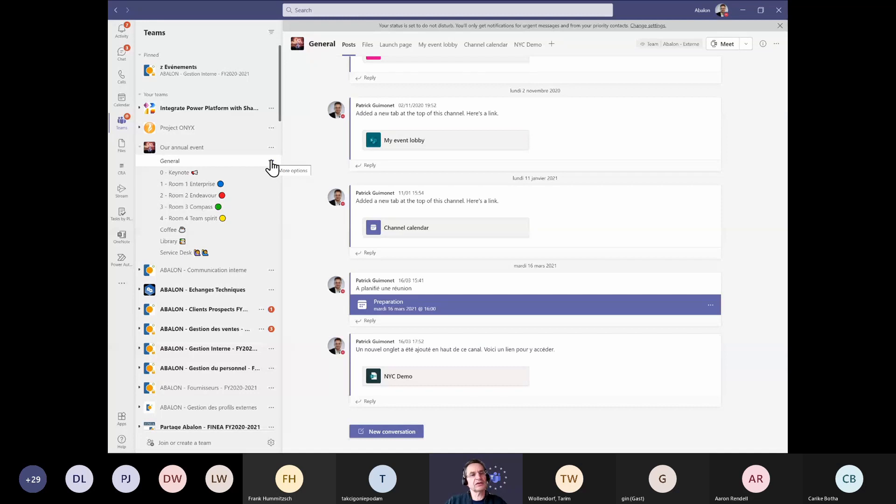
click(367, 46)
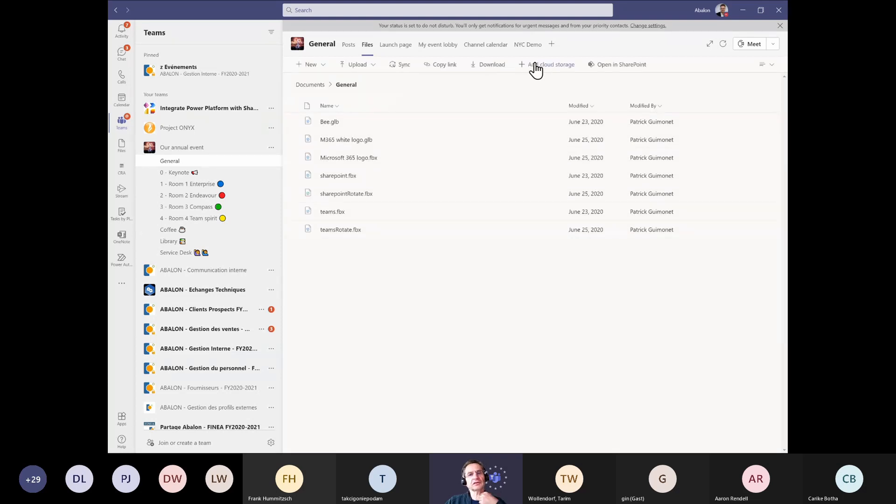
click(635, 65)
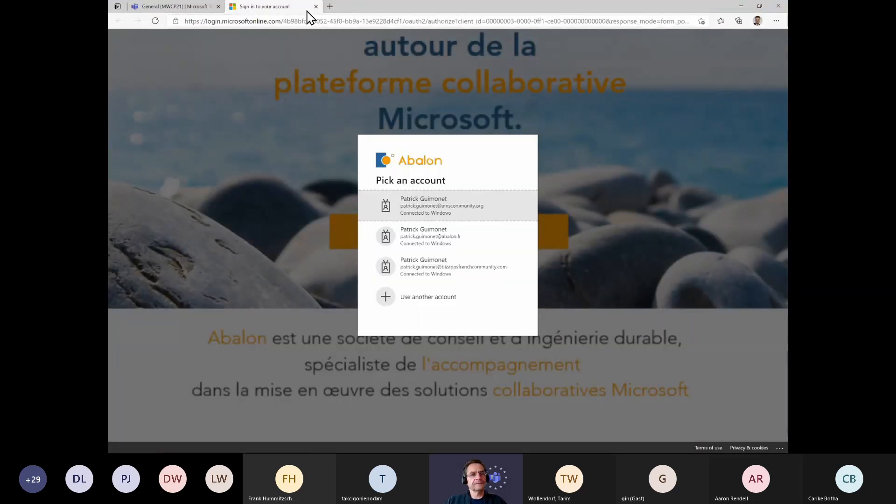
click(316, 7)
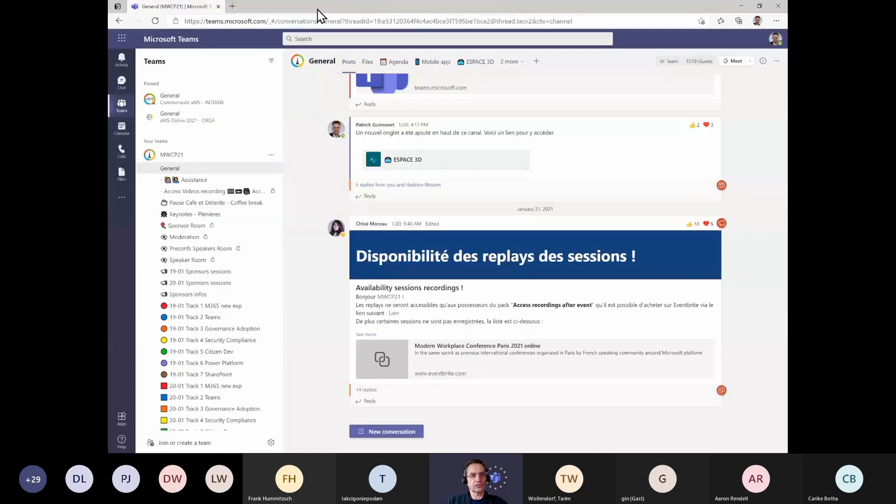
key(alt+Tab)
key(Tab)
key(Tab)
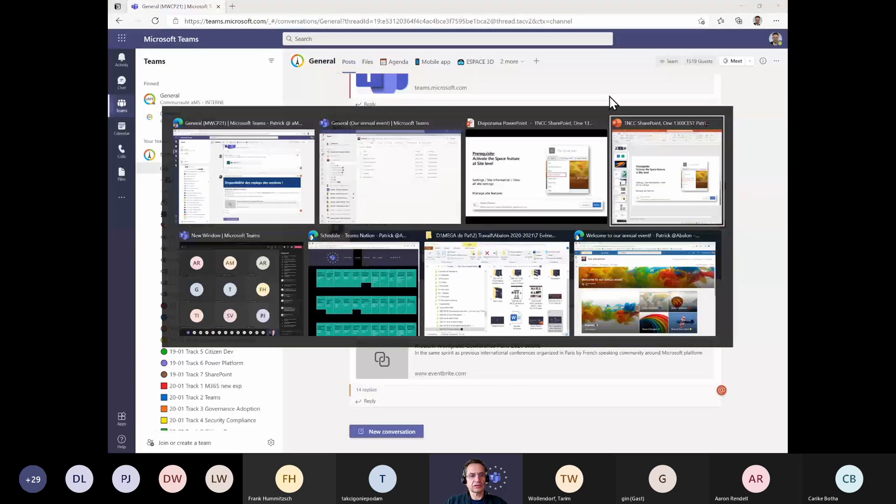
key(Tab)
key(Tab)
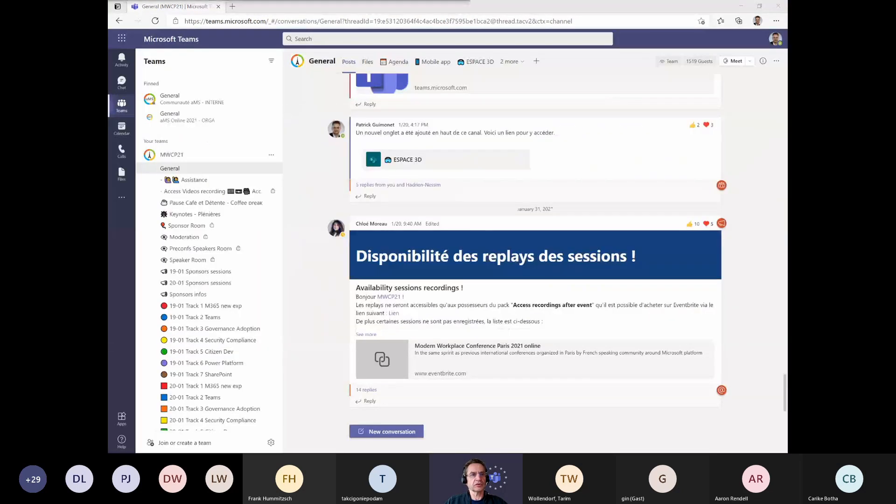
click(232, 6)
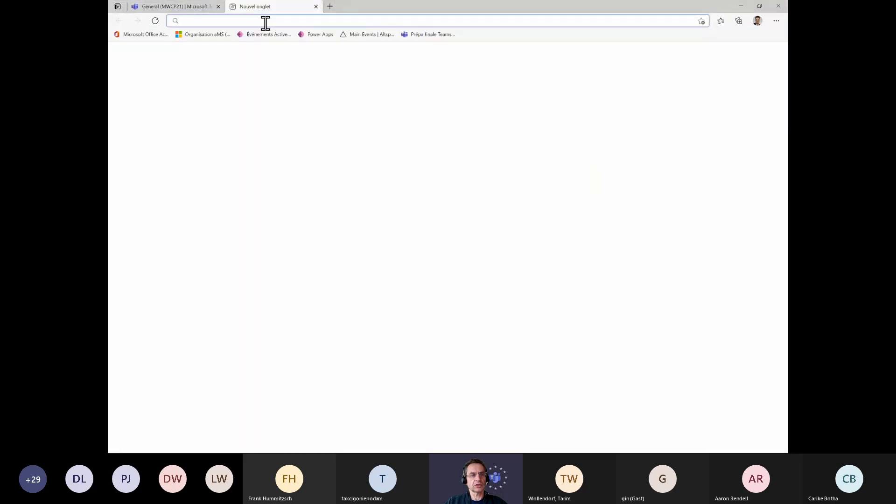
key(alt+Tab)
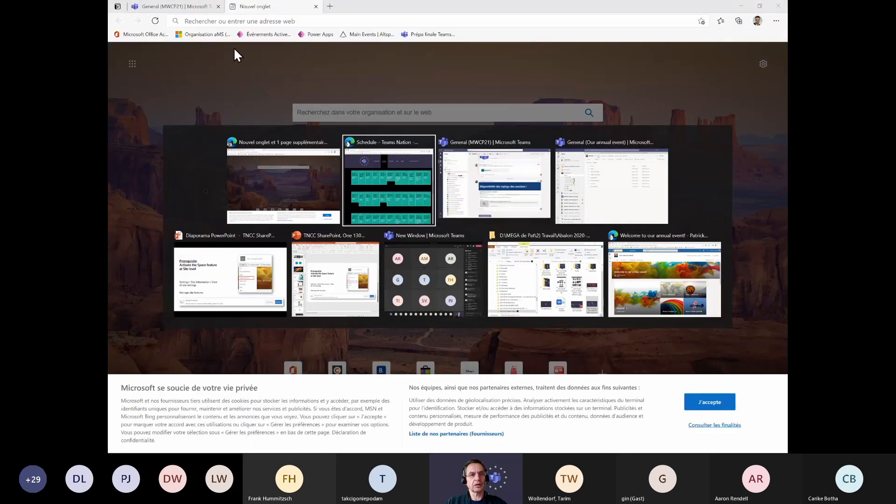
key(alt+Tab)
key(Tab)
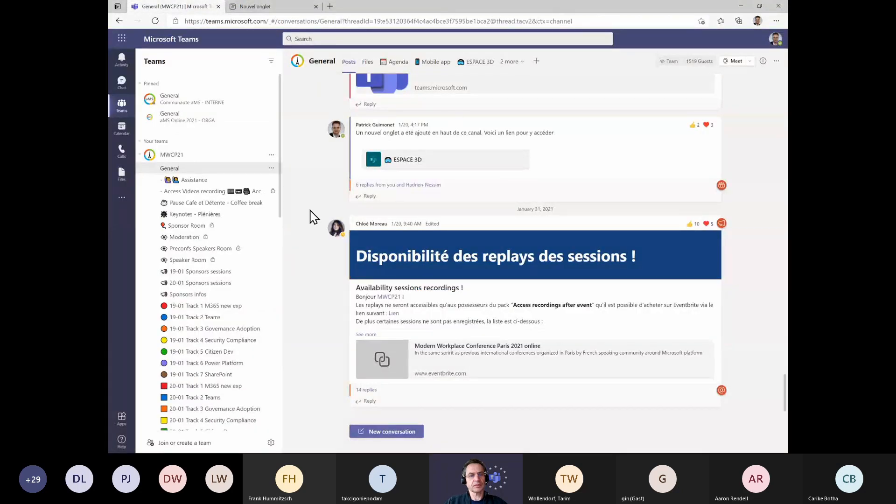
key(alt+Tab)
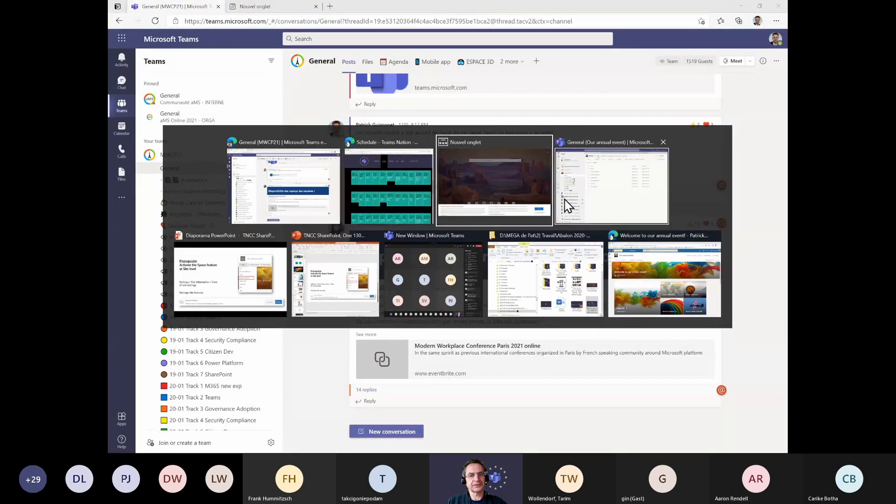
click(566, 205)
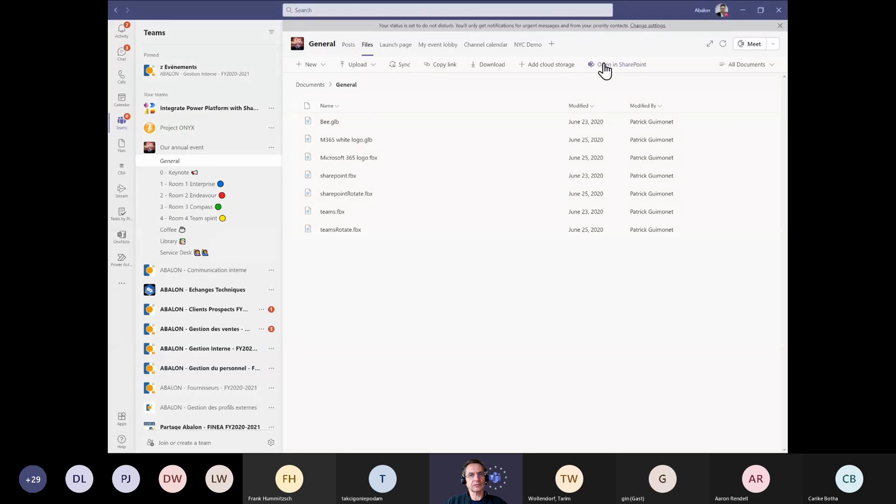
Open the General channel's files in SharePoint, signing in with the third listed work account
click(604, 66)
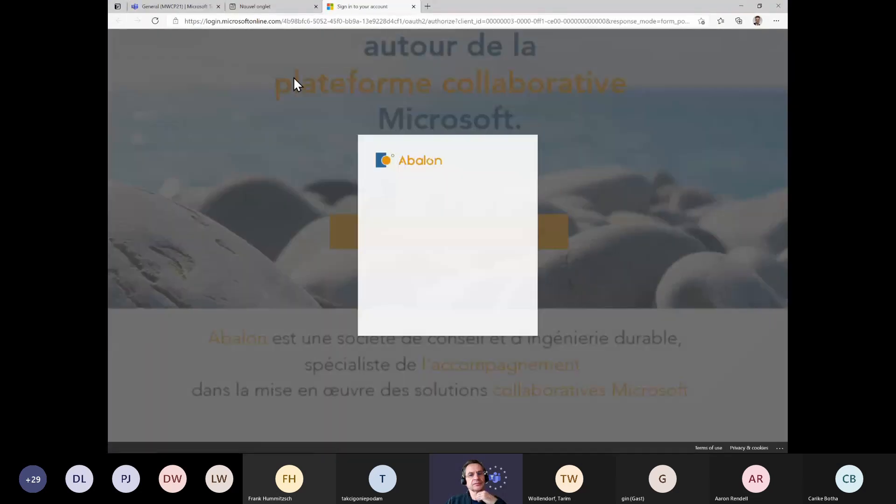
click(401, 207)
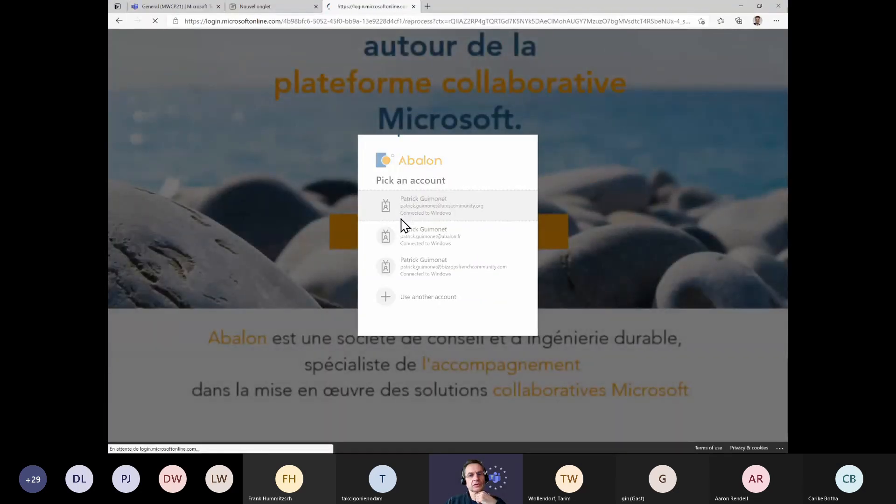
click(422, 263)
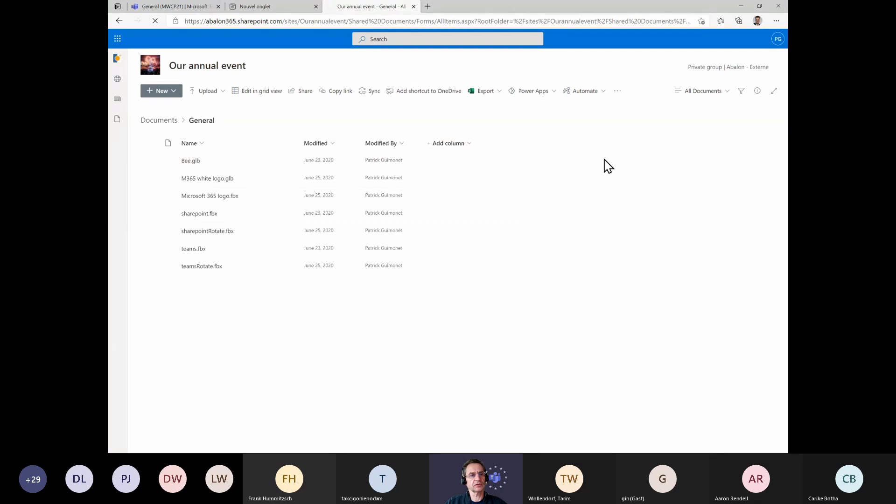
Navigate up to the Documents library and then to the Our annual event site home page
click(159, 122)
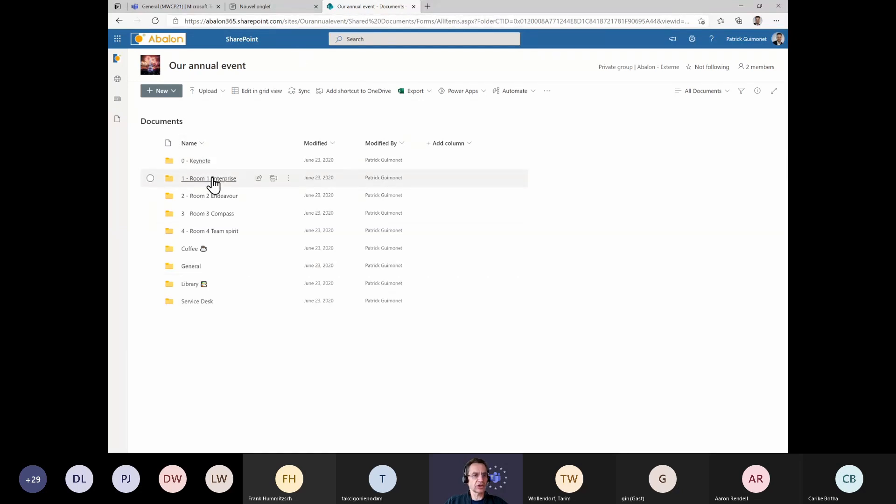
click(172, 66)
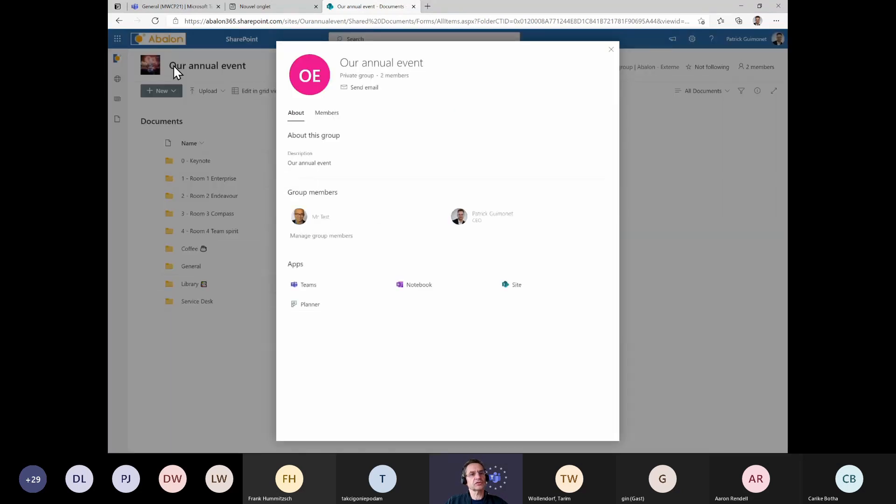
click(173, 66)
click(151, 69)
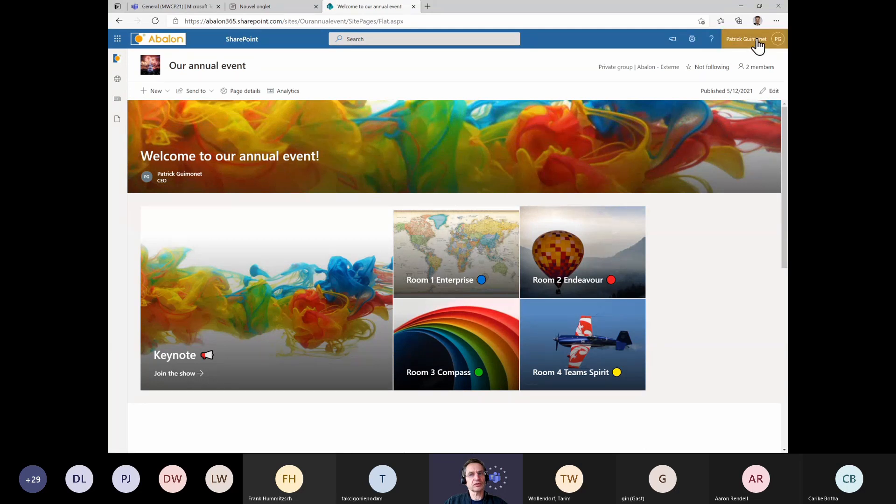
Open the site's Site contents page from the settings pane
click(725, 44)
click(692, 39)
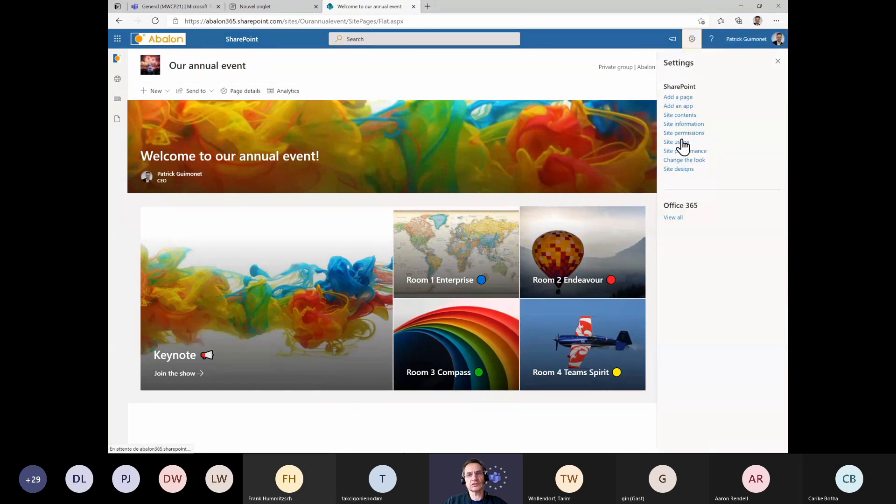
click(676, 115)
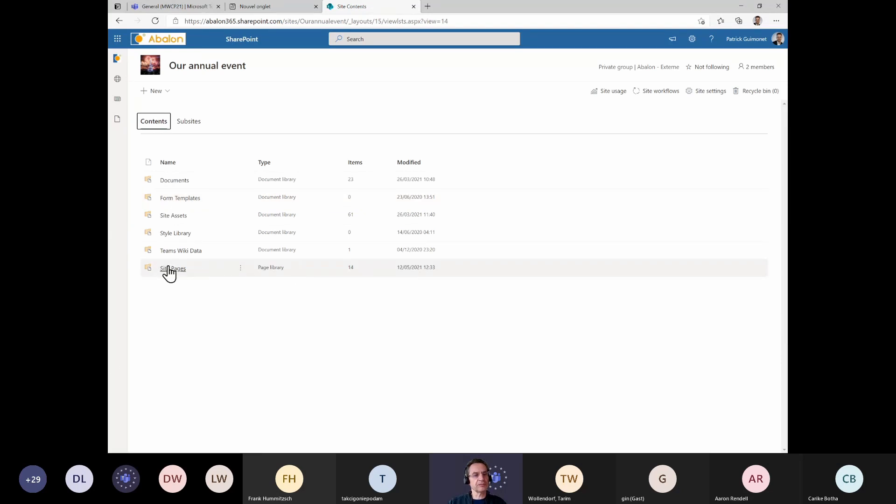
Open the Site Pages library and review the page types offered for a new item
click(176, 275)
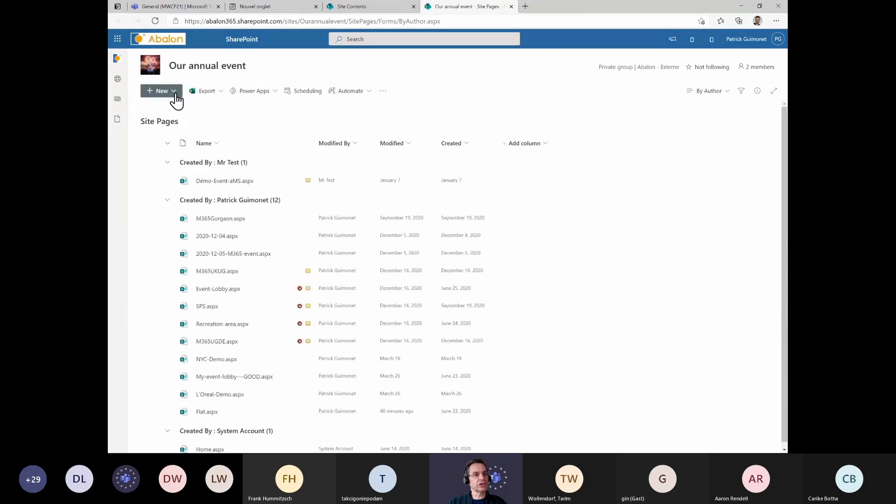
click(176, 96)
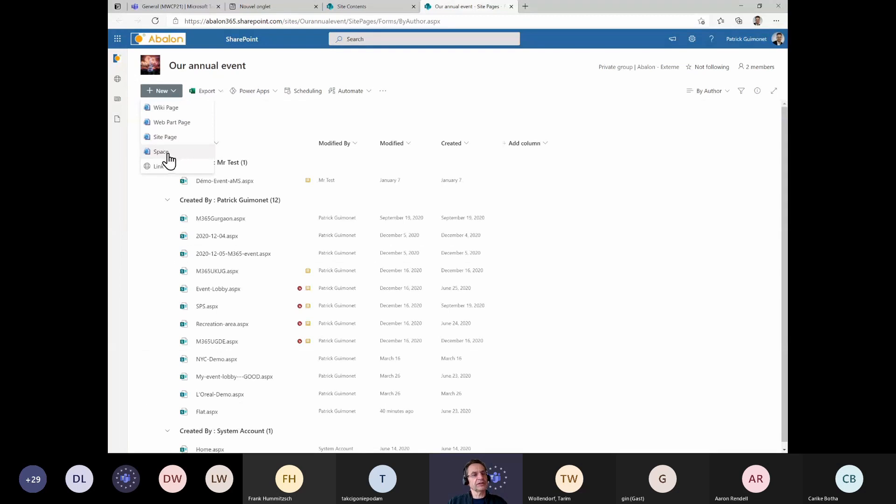
click(548, 113)
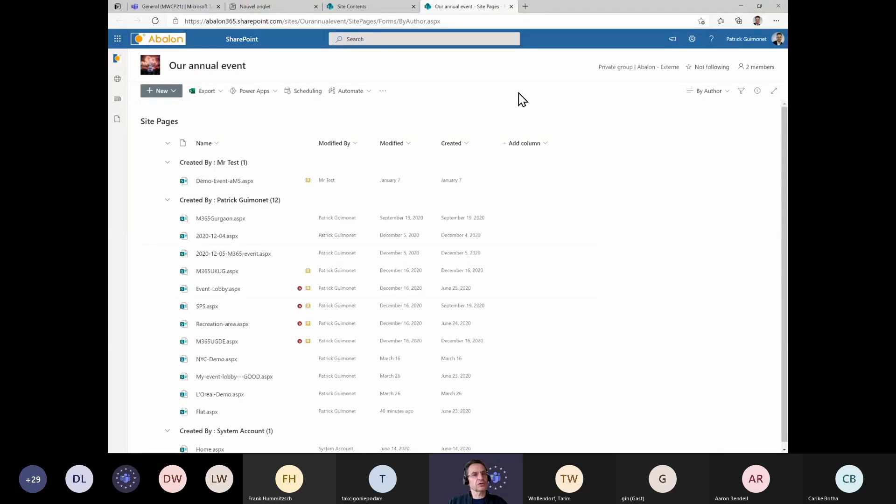
Return to the site home page, review its New menu options, and switch back to Site Pages
click(368, 10)
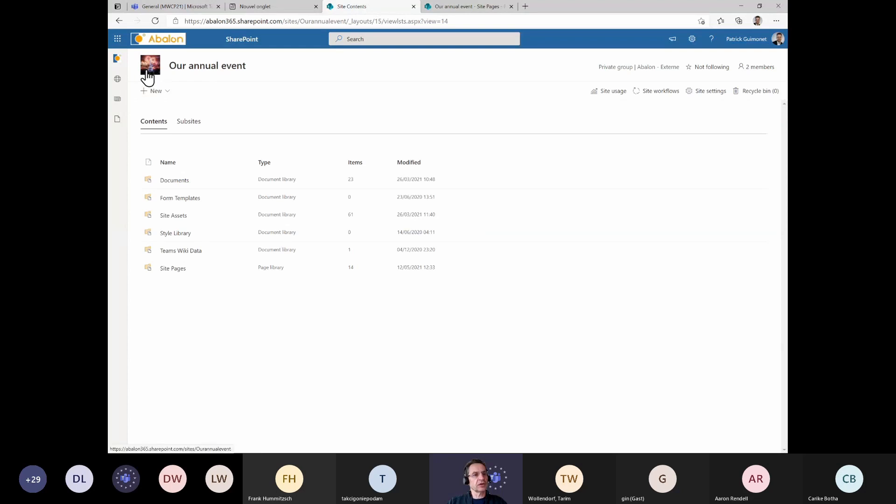
click(118, 21)
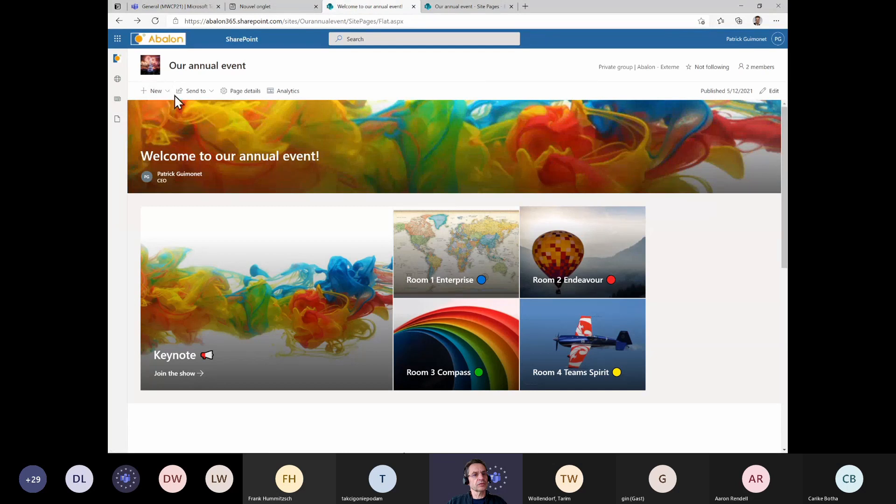
click(159, 91)
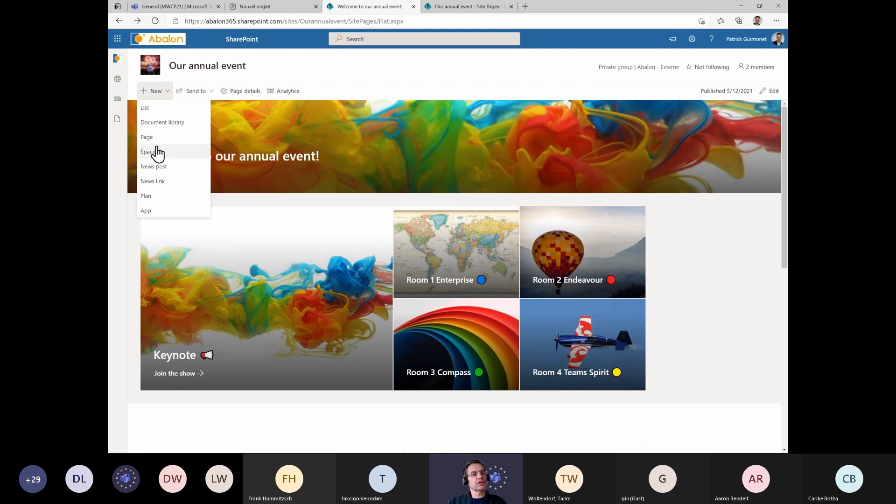
click(468, 7)
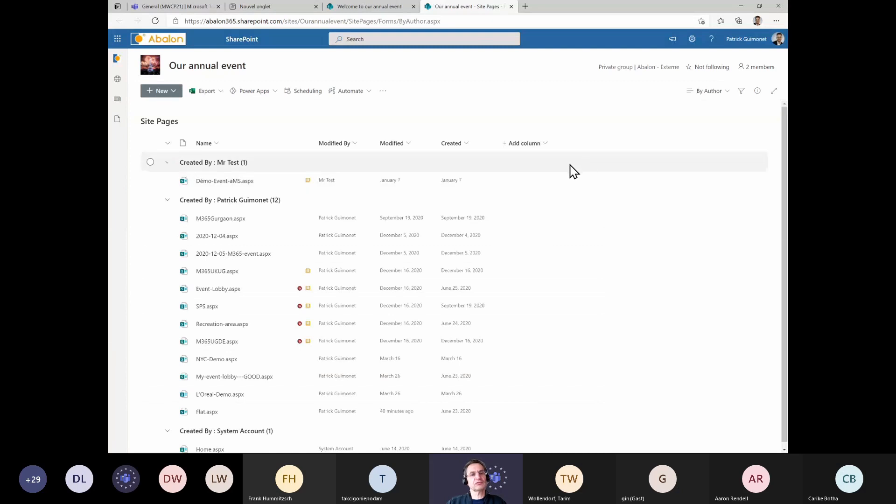
Open the site's Home page from the Site Pages library and scroll through its news, activity and documents
scroll(630, 184, down, 1)
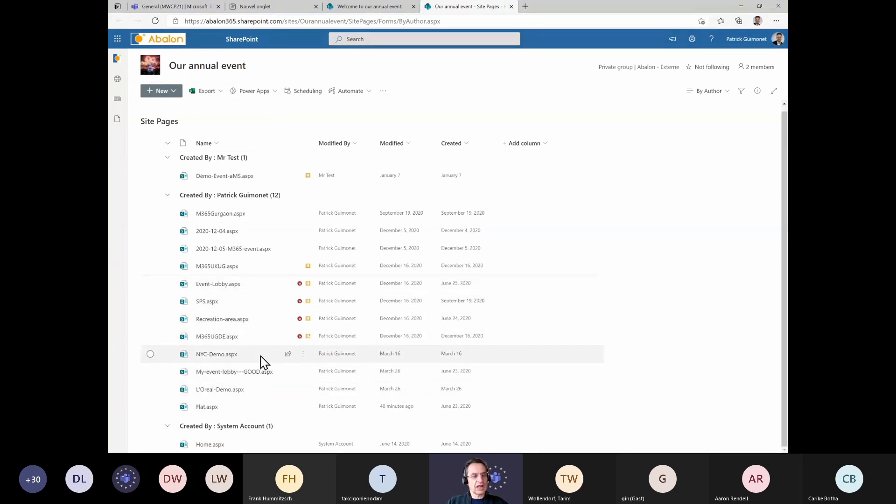
mouse_move(234, 348)
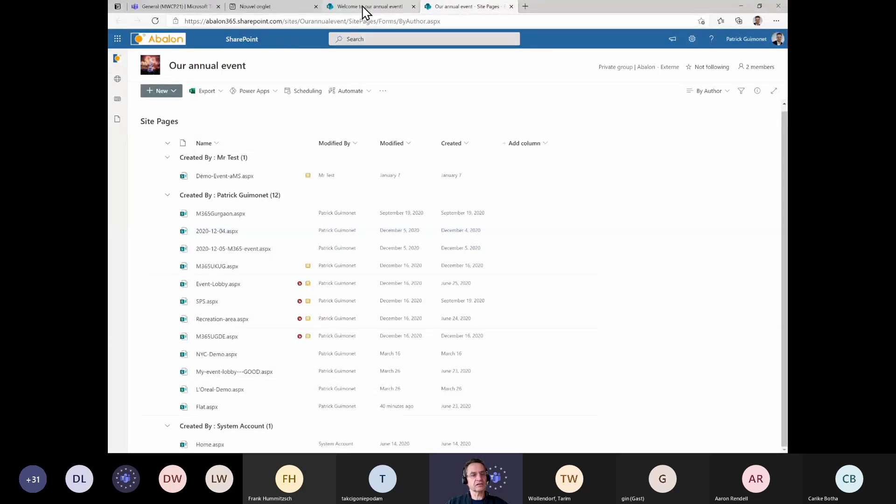
click(211, 444)
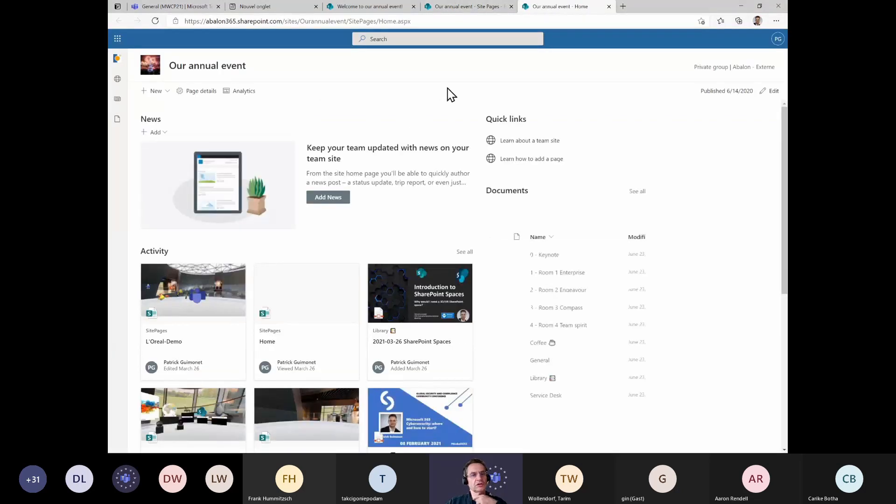
scroll(706, 197, down, 5)
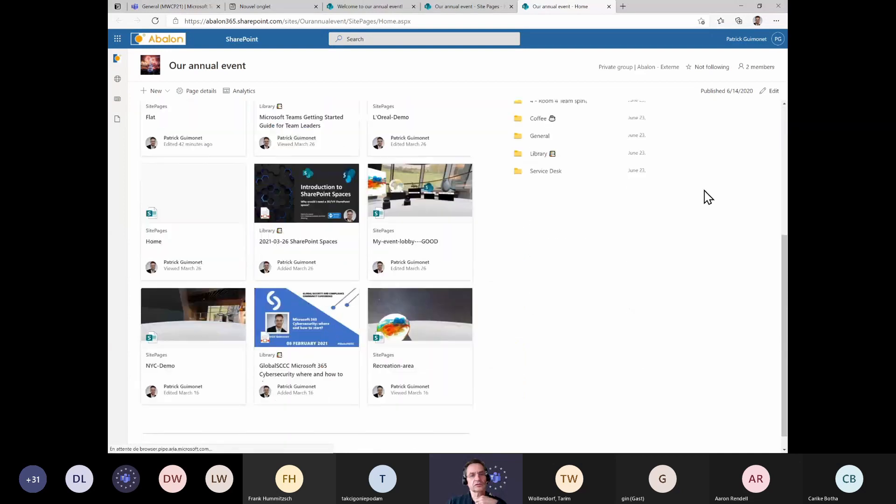
scroll(708, 197, up, 5)
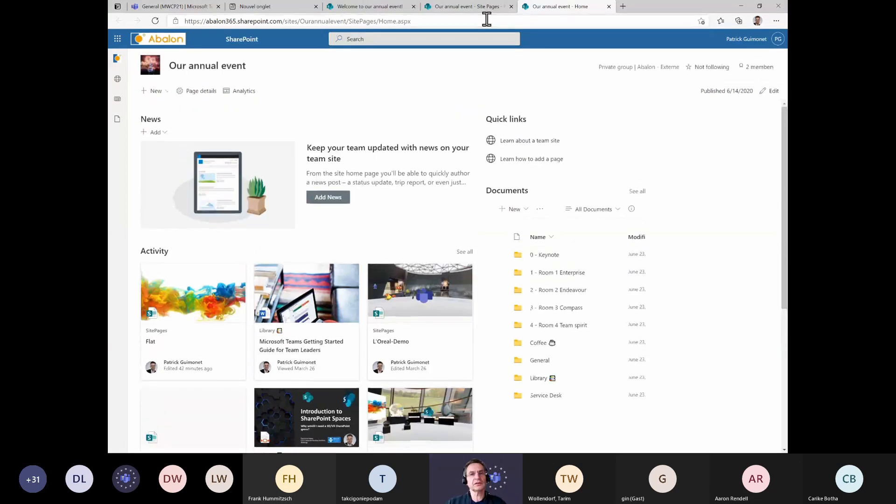
Switch to the Welcome to our annual event page and open it for editing
click(484, 9)
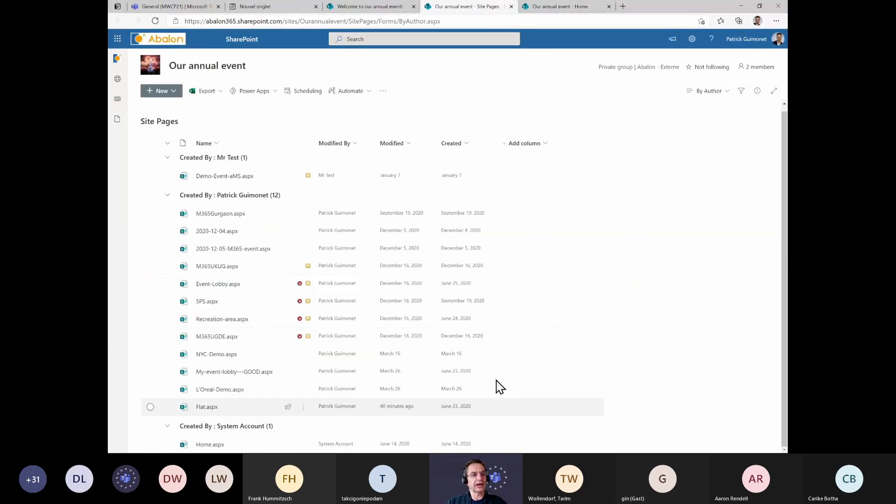
click(326, 8)
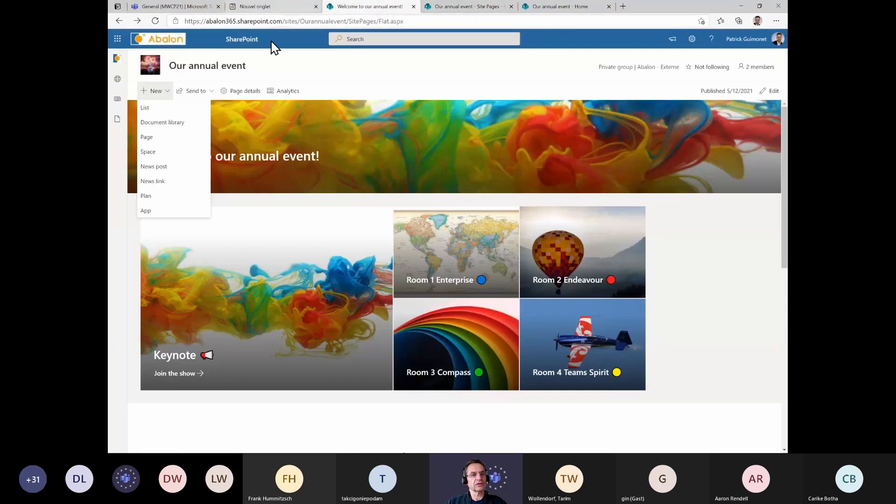
scroll(777, 180, down, 5)
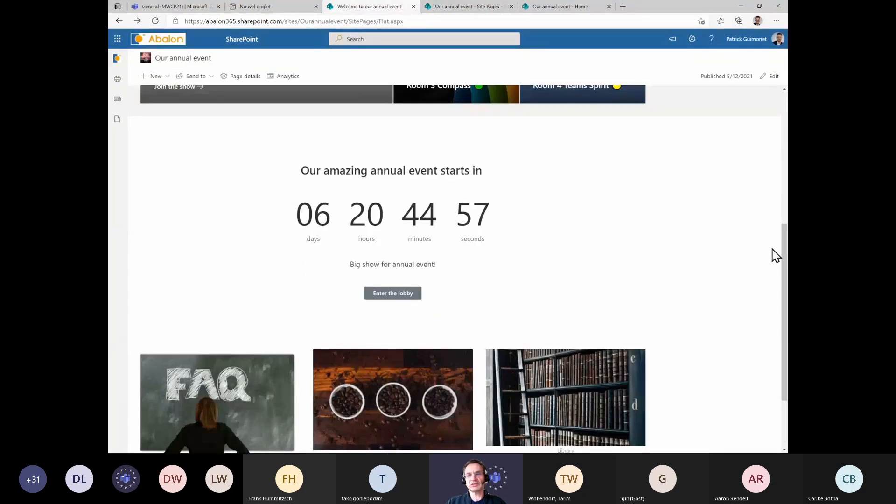
drag(782, 254, 776, 85)
click(772, 77)
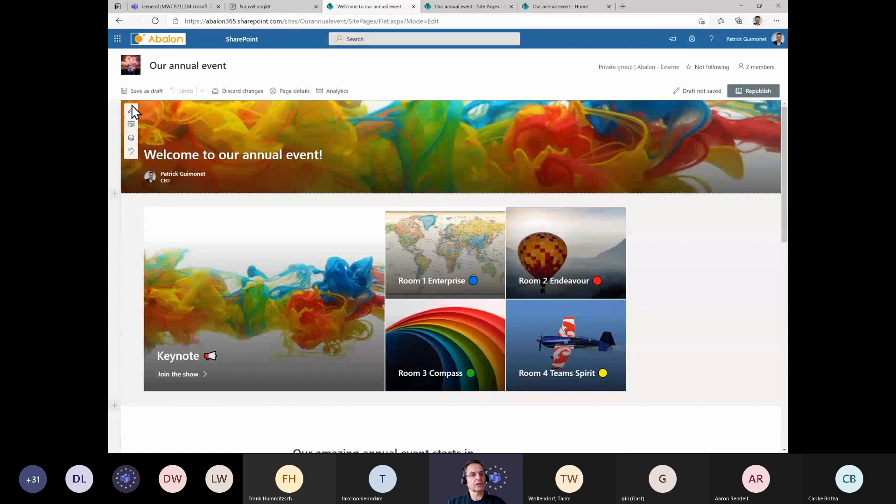
Open the hero web part's settings and the Keynote tile's details, then test its Join the show link
click(420, 149)
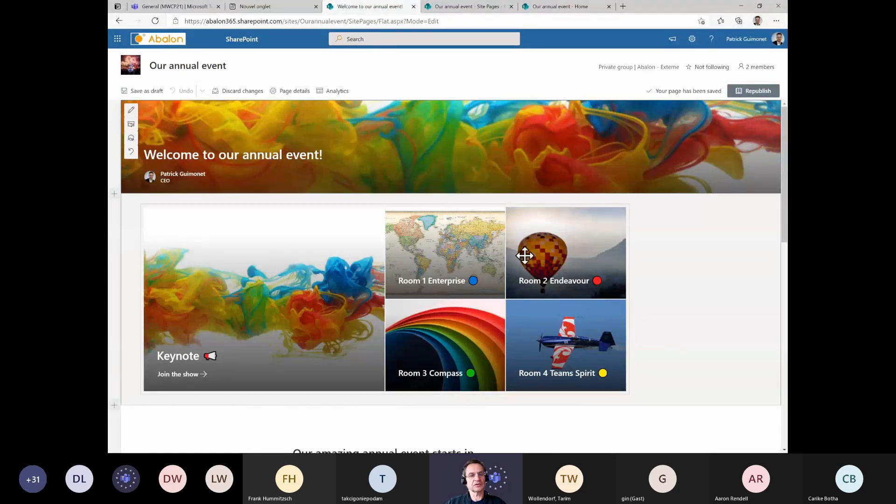
click(329, 324)
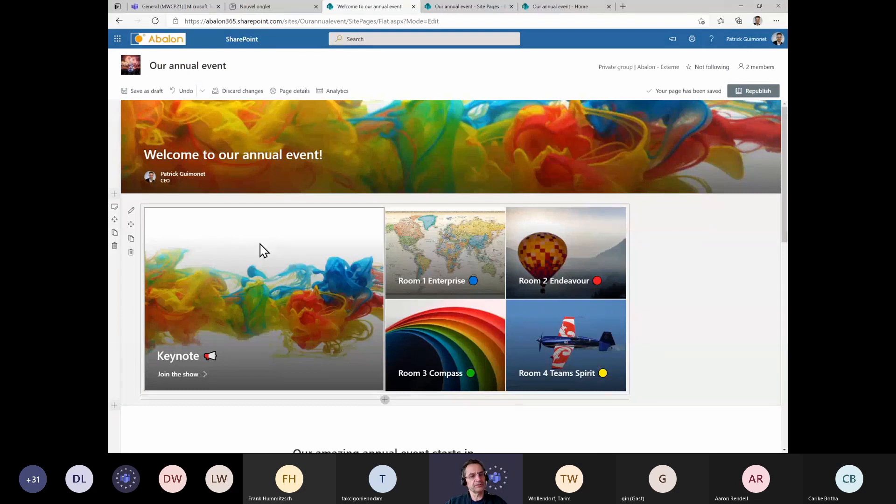
click(131, 212)
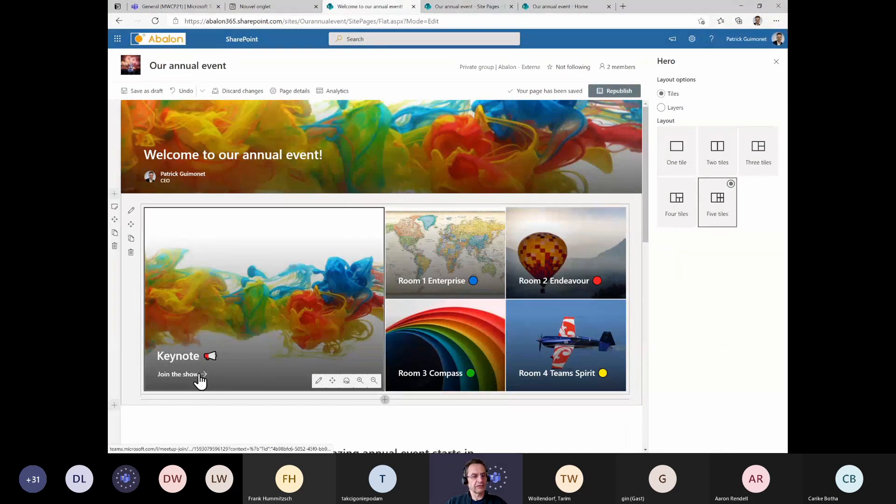
click(319, 382)
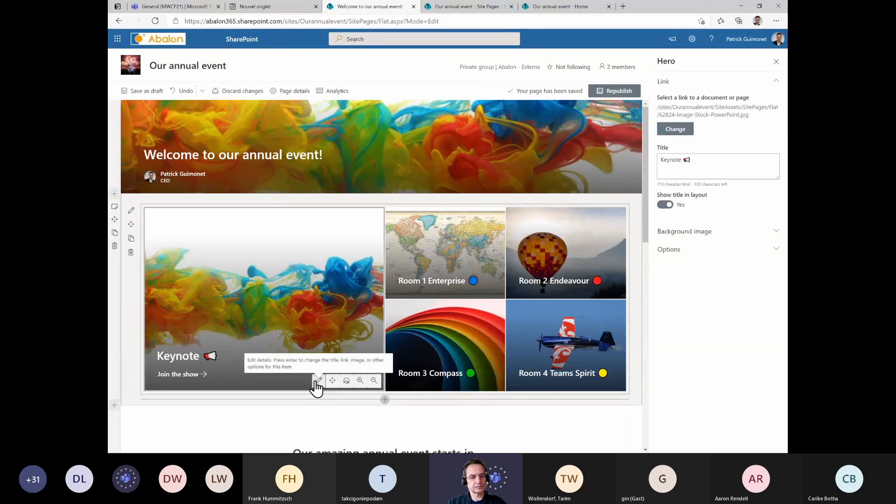
click(204, 374)
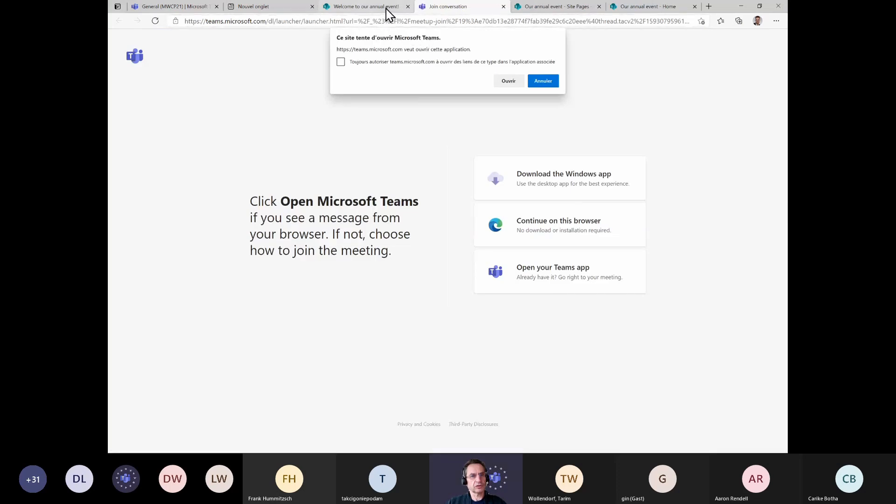
click(381, 7)
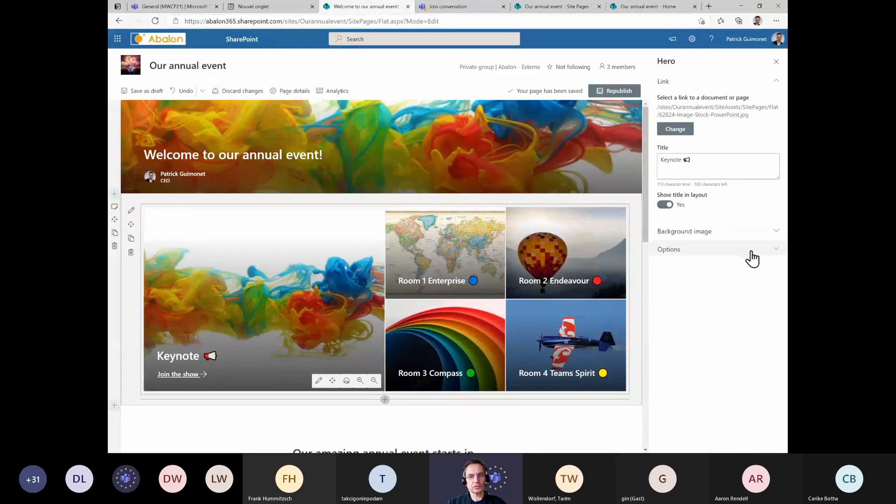
Expand the Keynote tile's Background image and Options sections to review the call to action settings
click(682, 232)
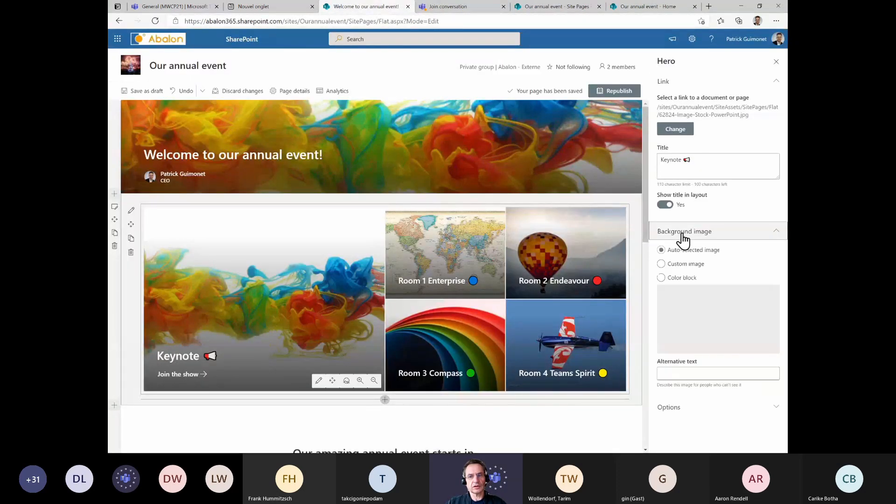
click(670, 407)
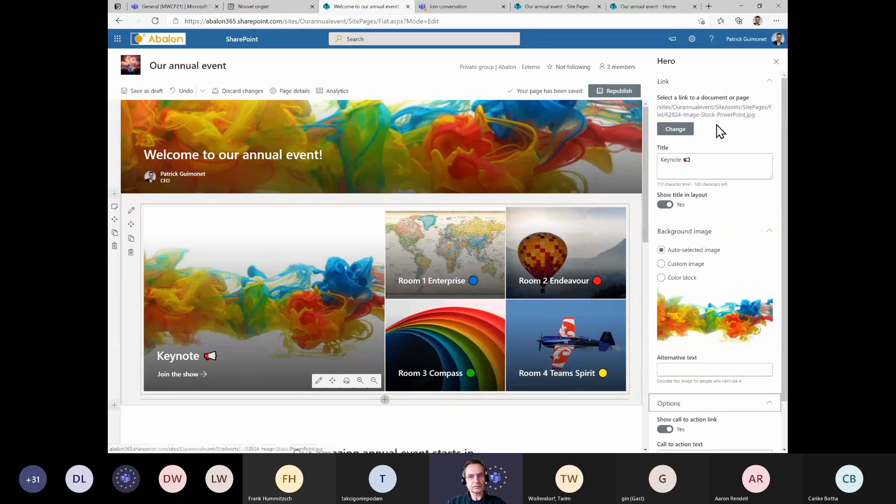
click(319, 379)
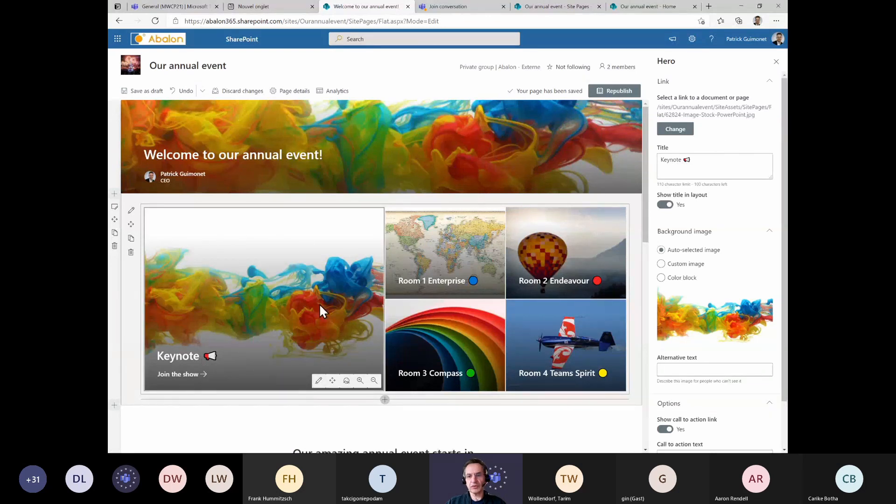
scroll(274, 298, down, 10)
scroll(274, 286, up, 9)
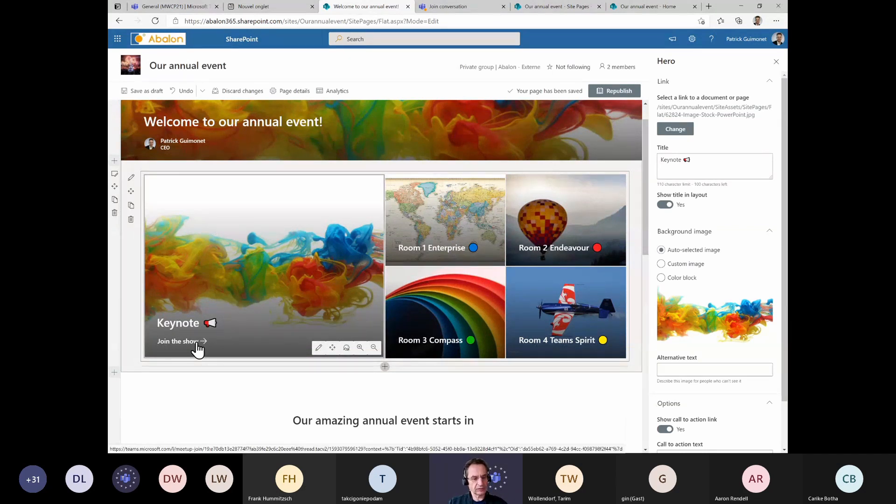
key(ctrl+1)
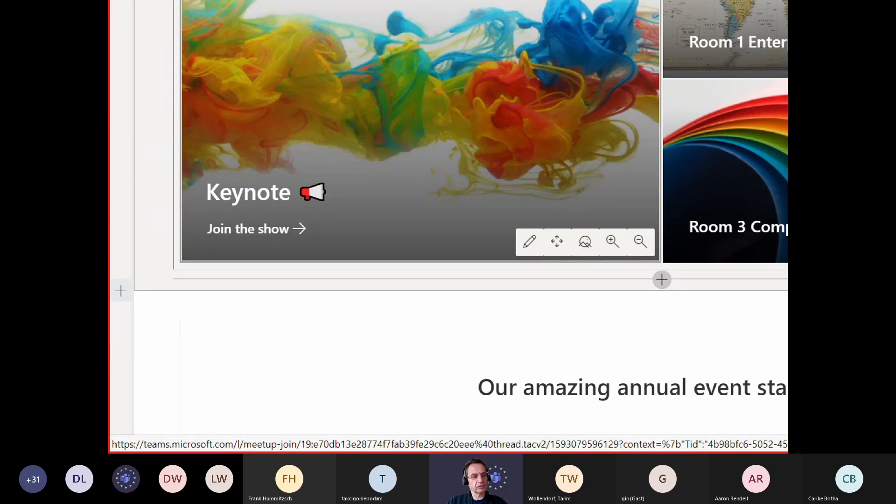
key(Escape)
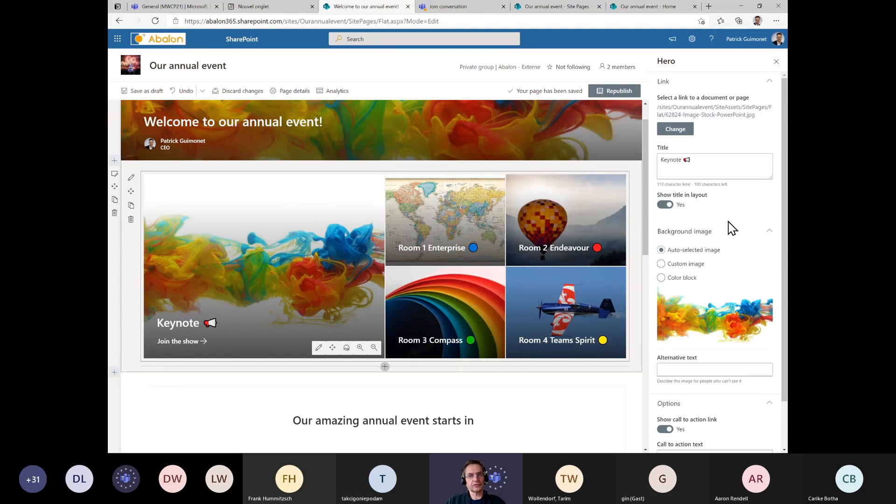
scroll(731, 229, down, 1)
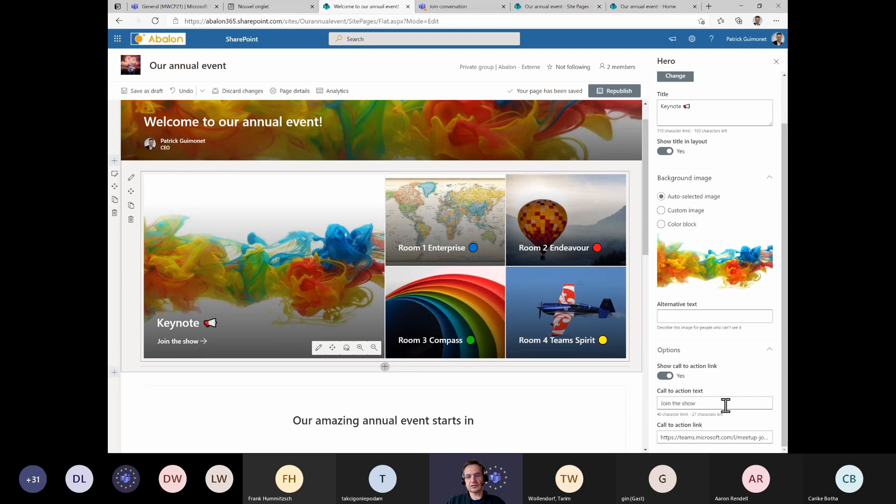
Select the entire call to action link of the Keynote tile
triple_click(695, 438)
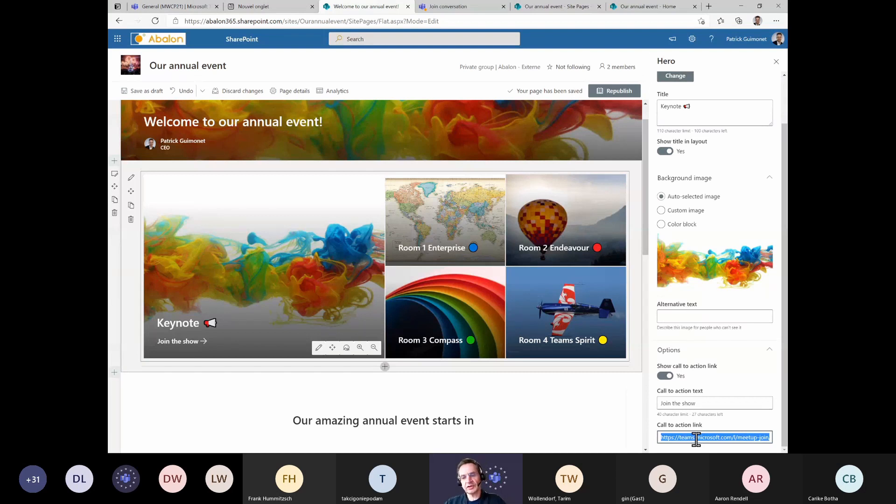
click(696, 438)
drag(663, 438, 781, 447)
click(721, 438)
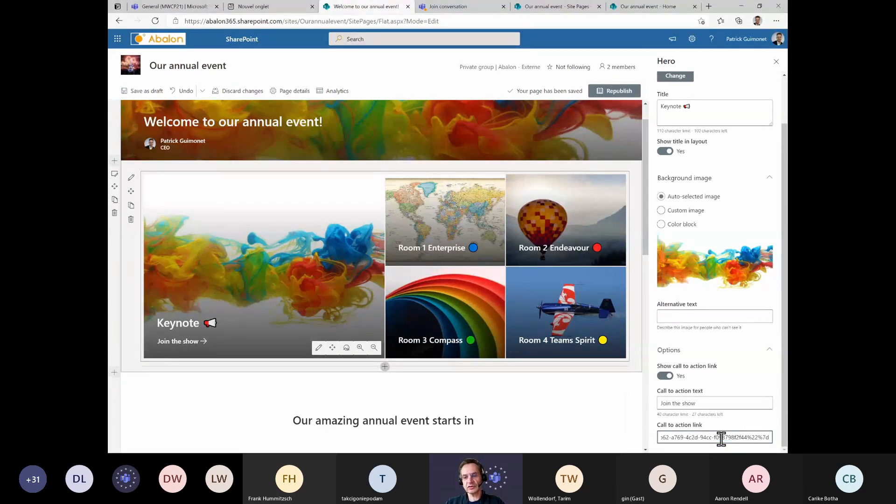
key(ctrl+a)
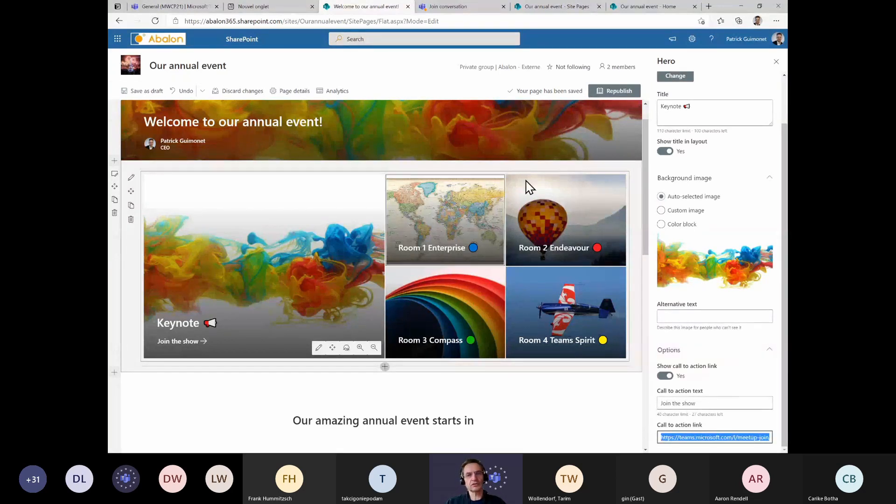
Undo the last page change and close the hero web part panel
click(180, 92)
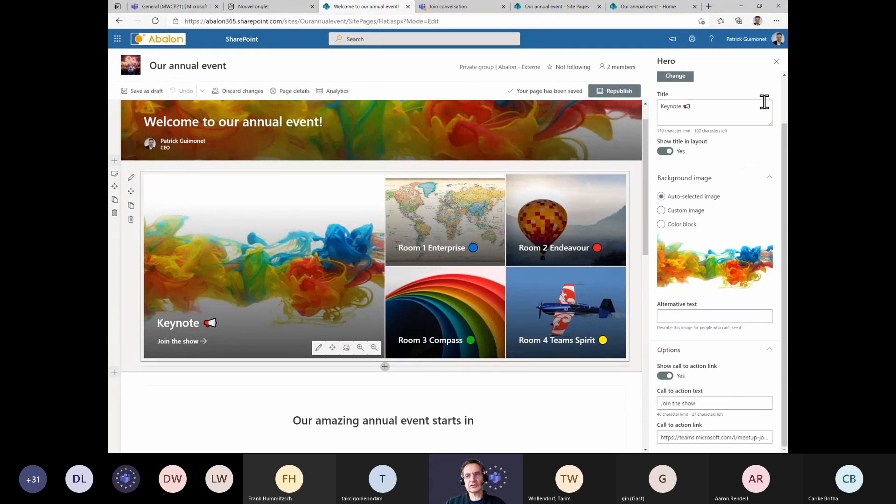
click(775, 62)
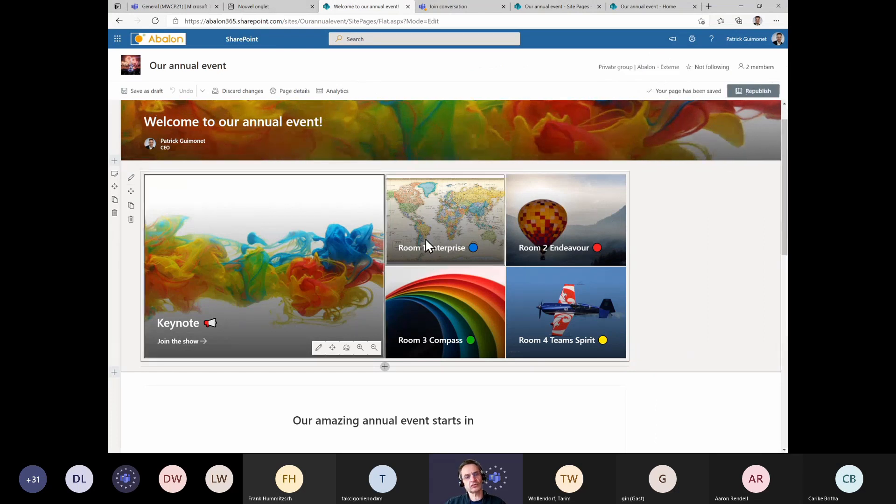
click(678, 226)
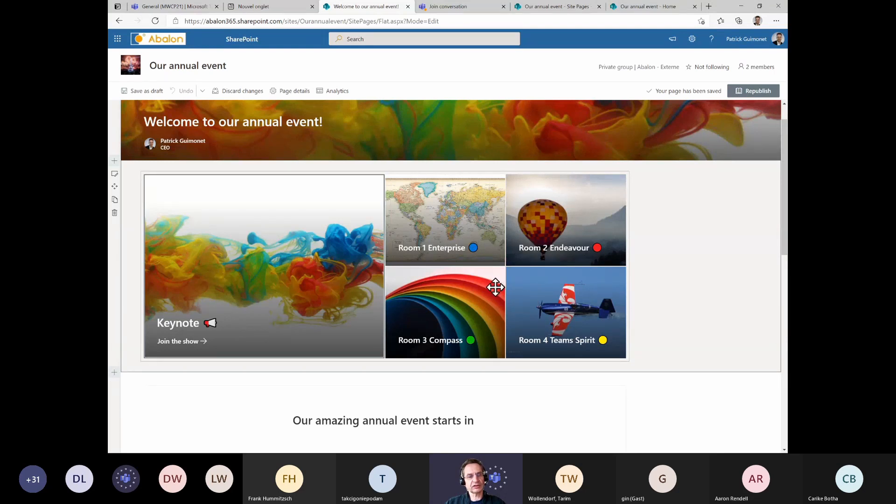
scroll(494, 287, down, 5)
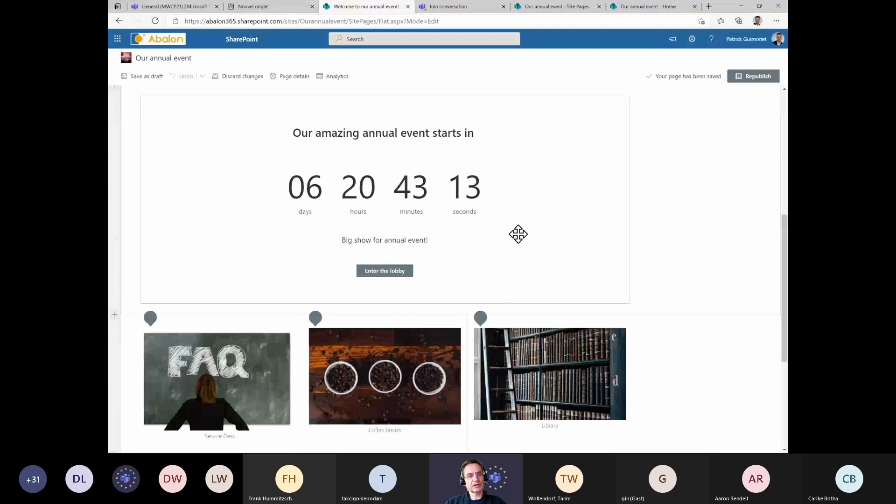
scroll(727, 148, up, 5)
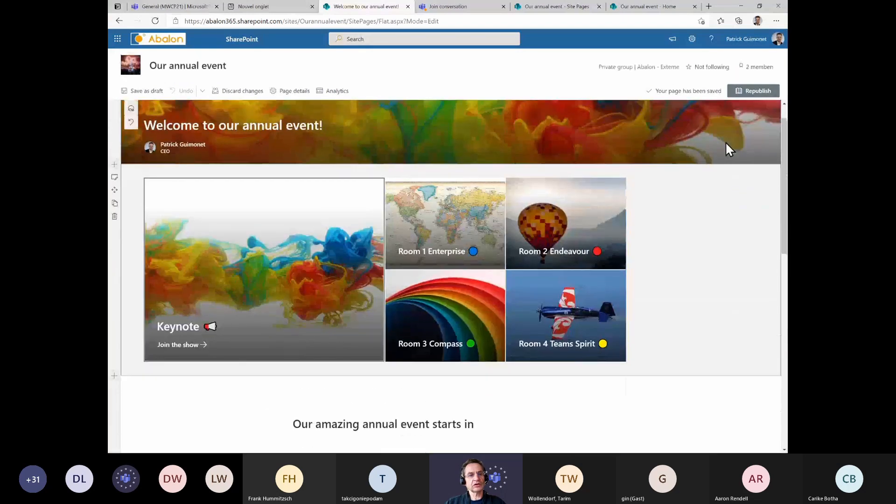
click(273, 10)
click(347, 12)
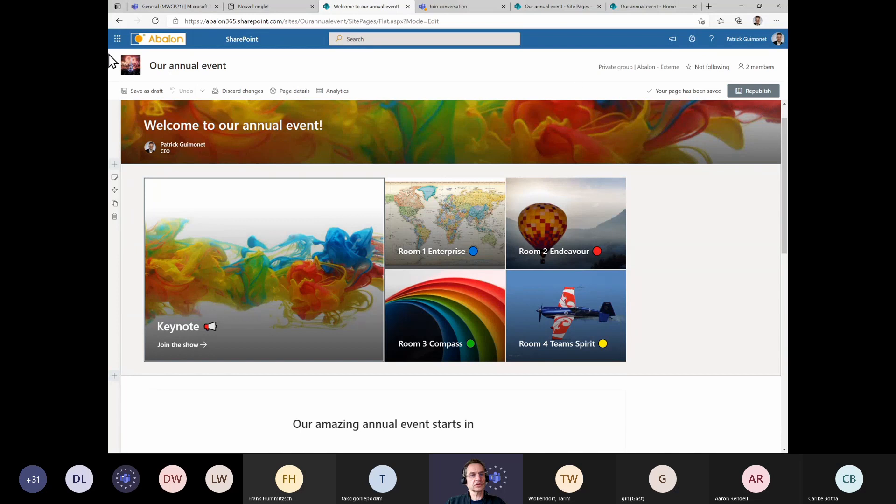
Leave the page without saving, return to the Documents library, and open the site settings pane
click(118, 21)
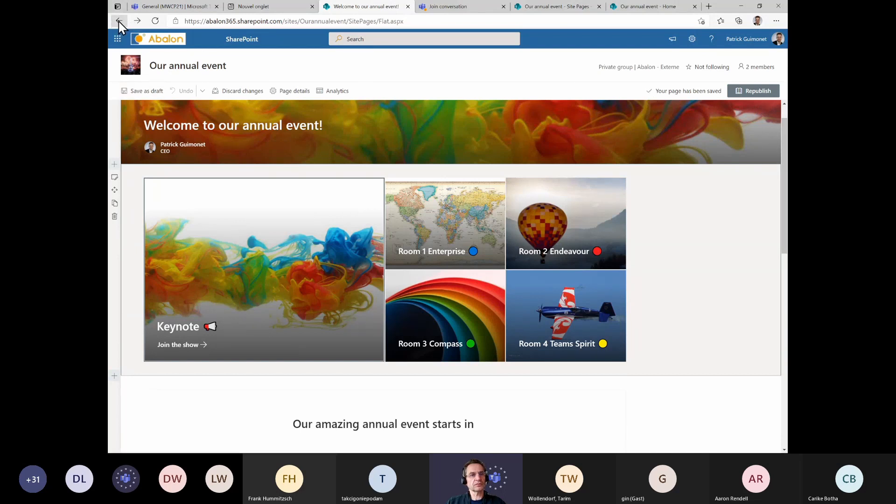
click(118, 21)
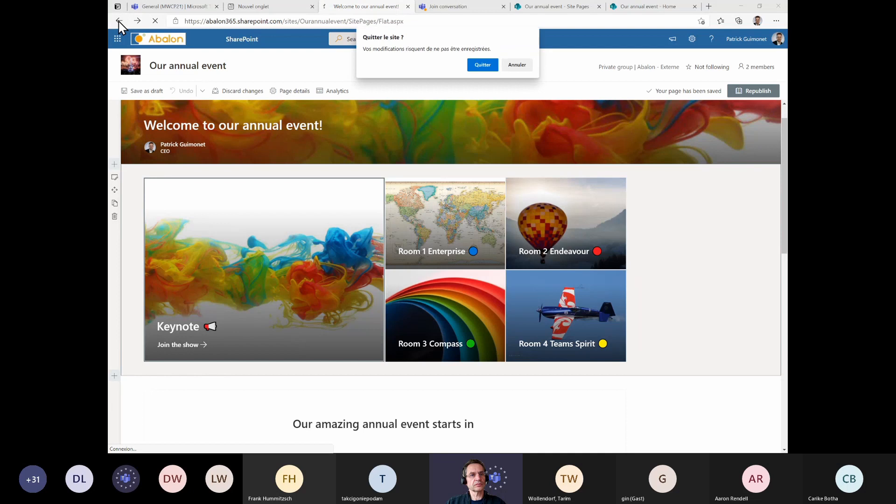
click(483, 66)
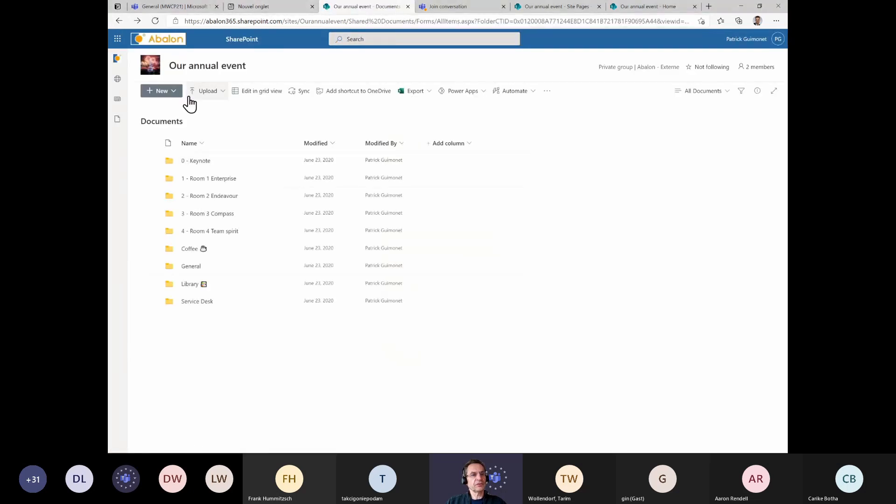
click(698, 41)
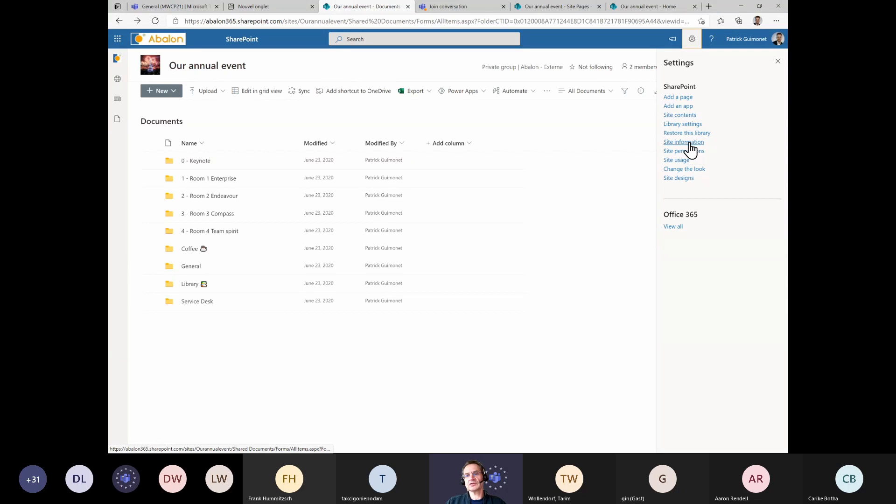
Open the Site Pages library from the site contents and create a new SharePoint space
click(682, 116)
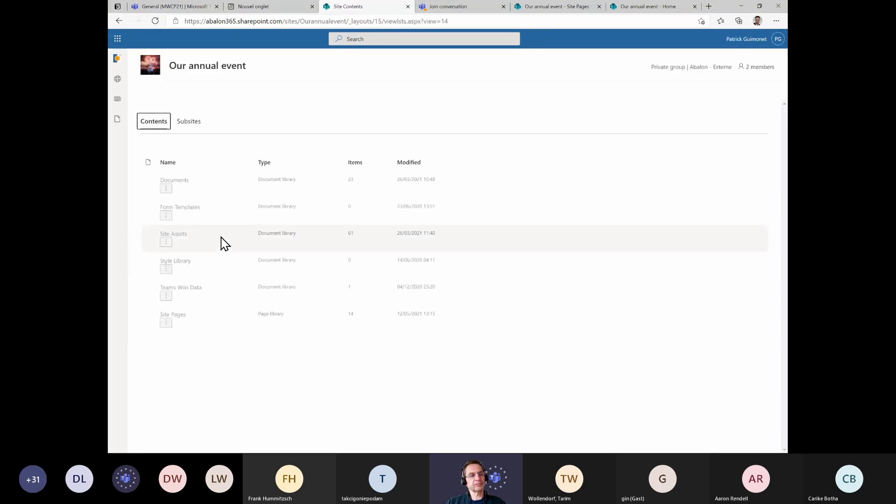
click(173, 269)
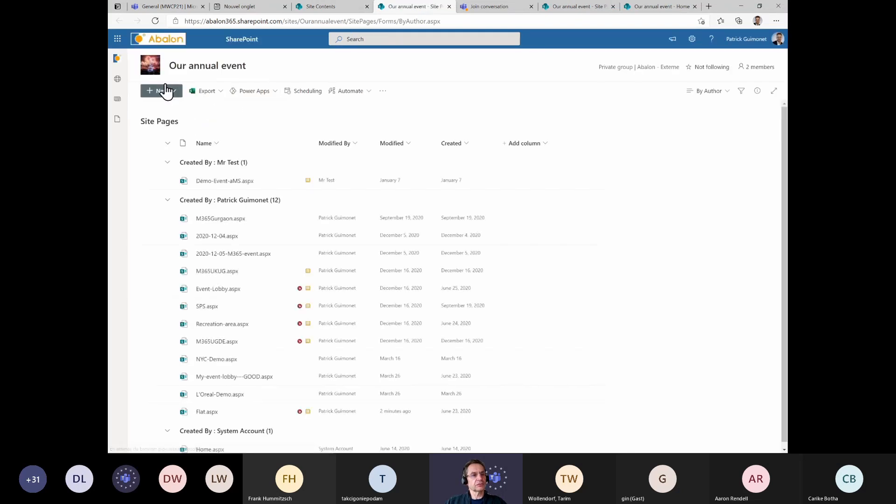
click(165, 90)
click(159, 153)
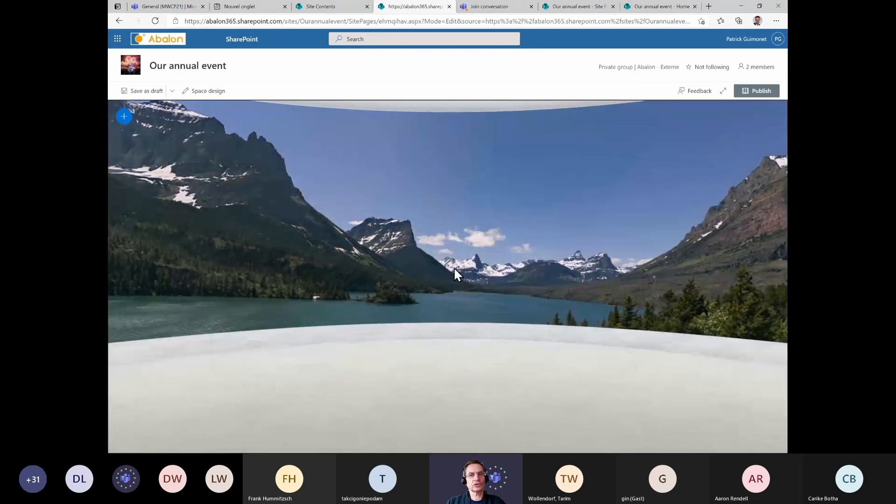
Open the space design settings and name the space TeamsNation demo
drag(453, 267, 458, 297)
drag(507, 229, 540, 233)
drag(191, 226, 721, 85)
drag(265, 194, 682, 259)
drag(578, 229, 186, 173)
drag(588, 184, 336, 156)
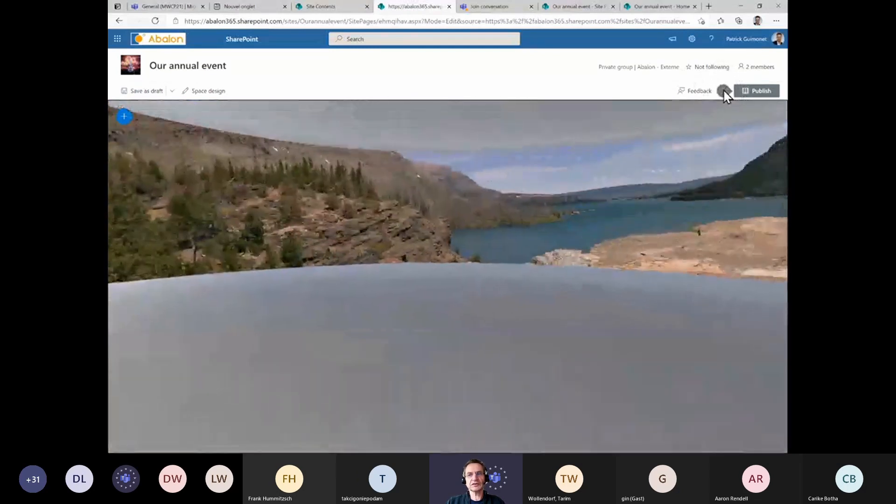
click(204, 92)
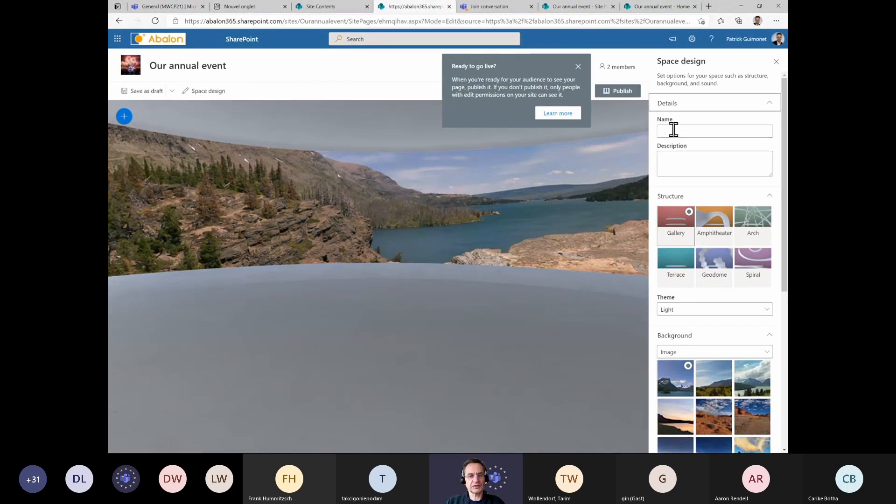
click(578, 67)
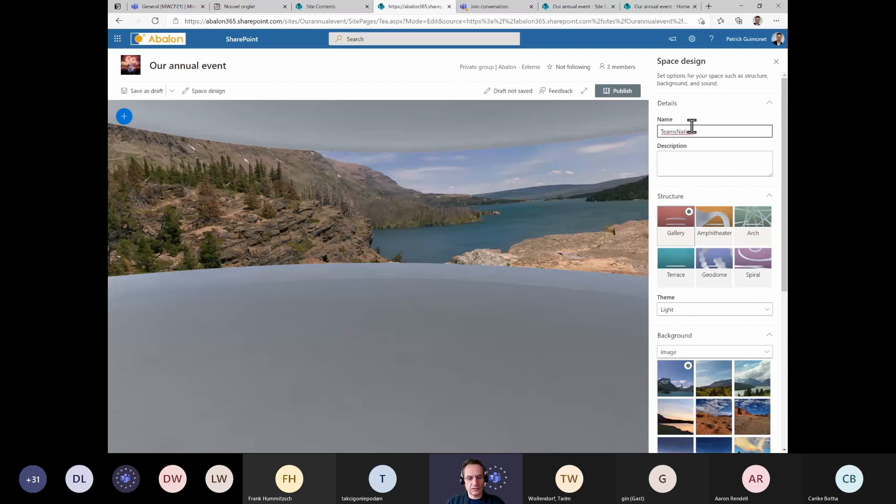
click(713, 158)
Try the Amphitheater structure for the space
scroll(779, 173, down, 1)
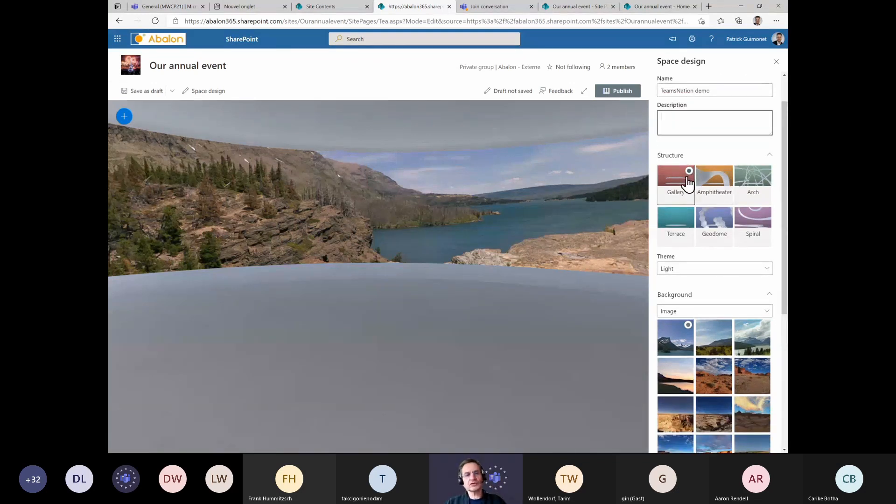
drag(435, 217, 583, 213)
drag(482, 131, 457, 172)
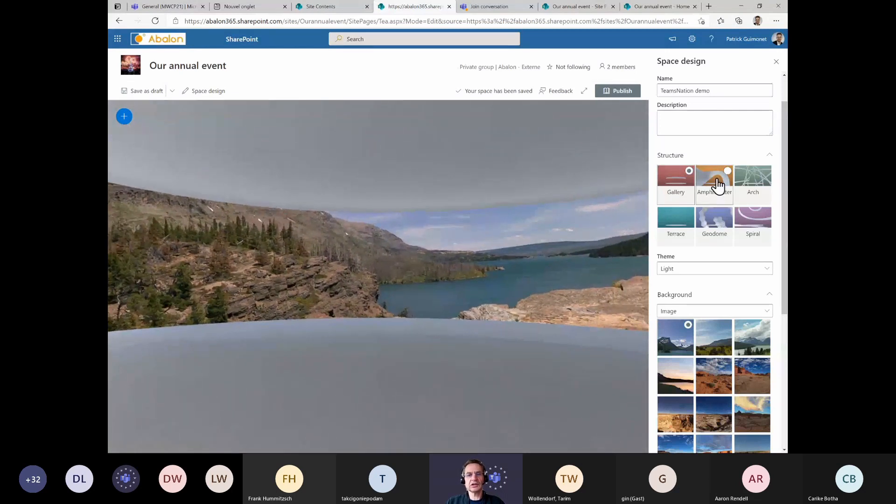
click(717, 185)
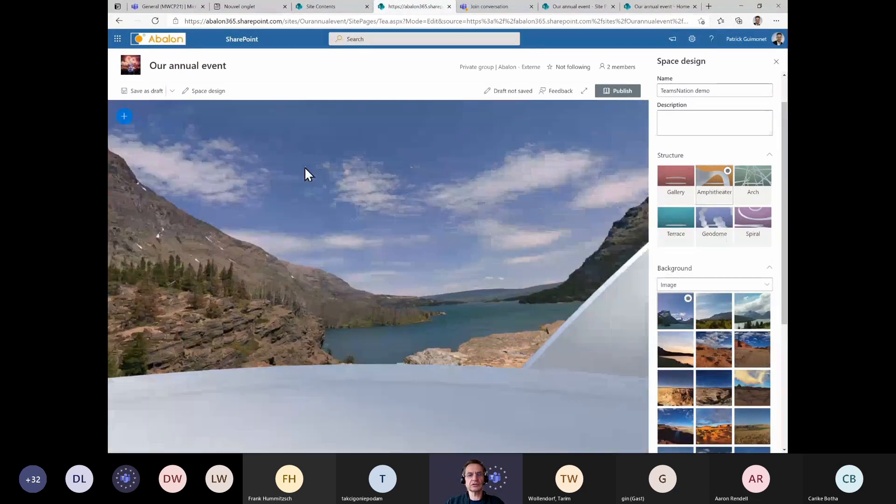
Set the space structure to Terrace
drag(304, 167, 381, 308)
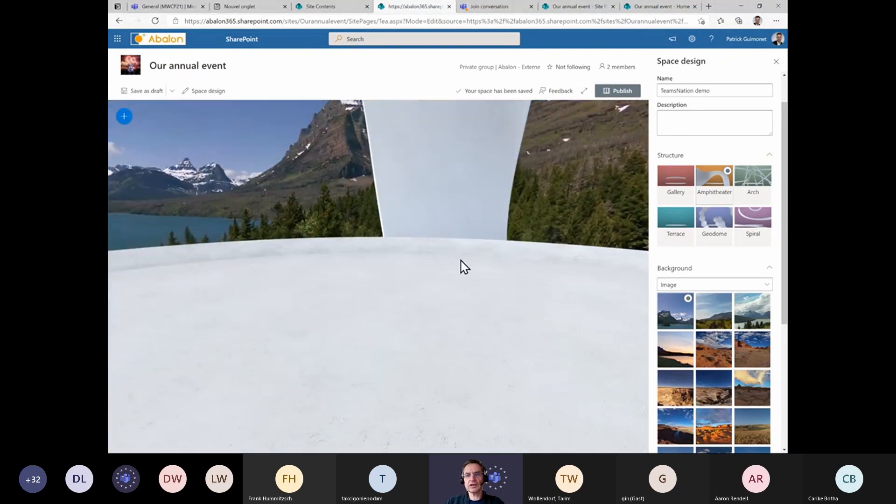
click(687, 228)
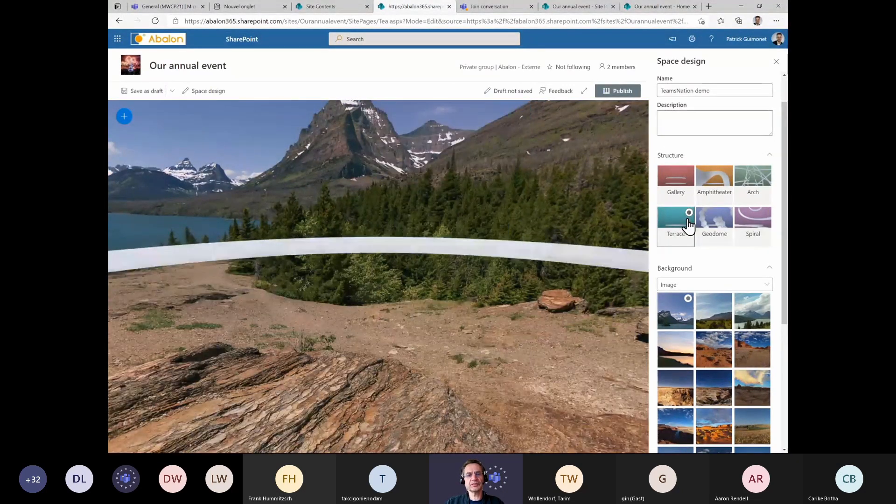
drag(275, 346, 354, 286)
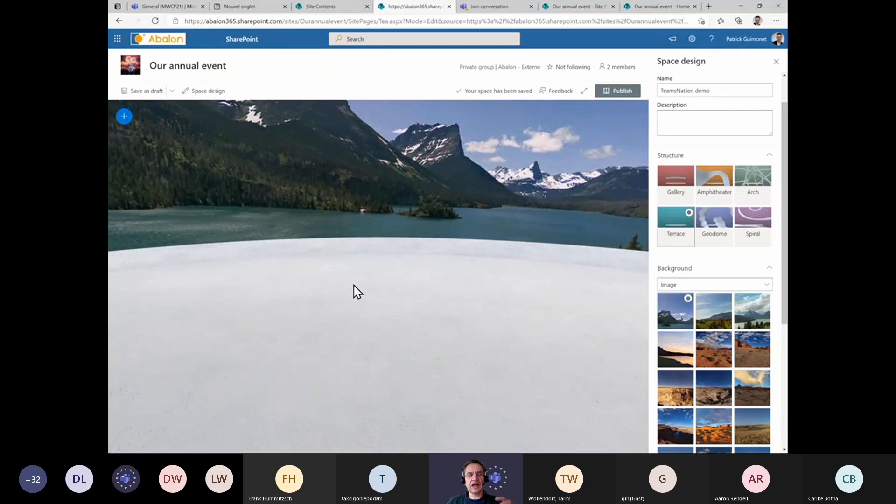
drag(354, 286, 523, 219)
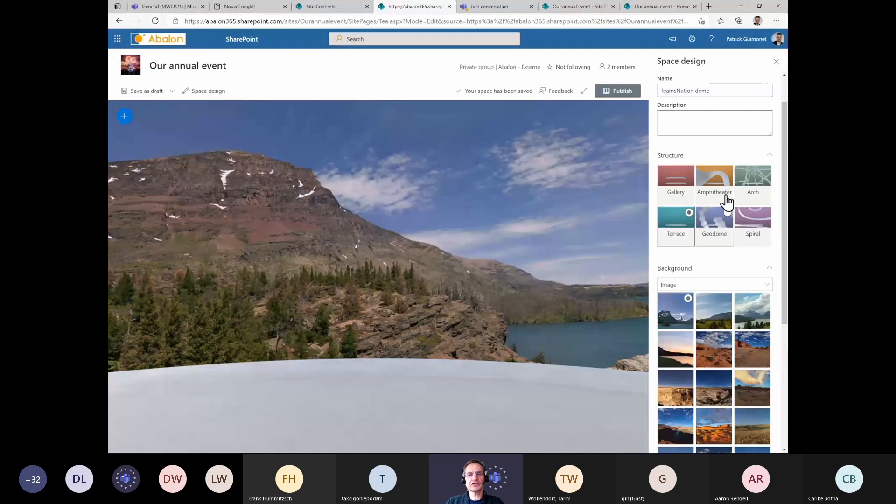
Switch the space background type to Color
drag(785, 189, 785, 263)
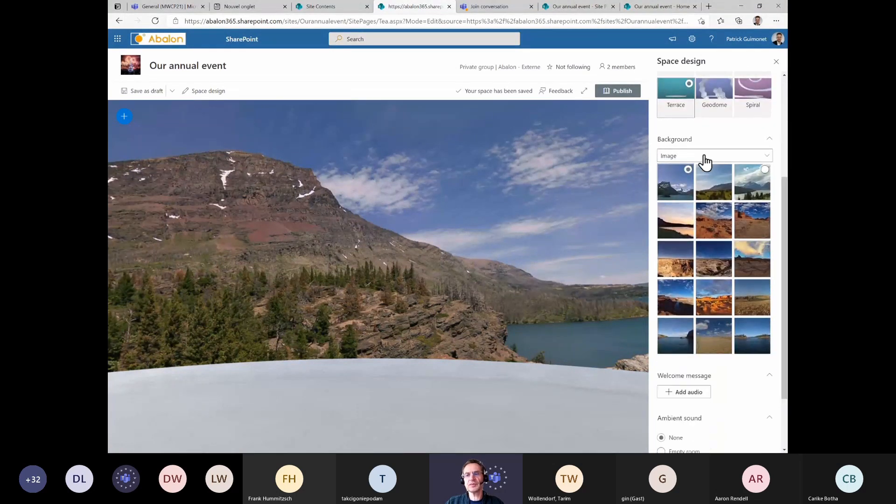
drag(529, 188, 453, 199)
drag(417, 222, 477, 335)
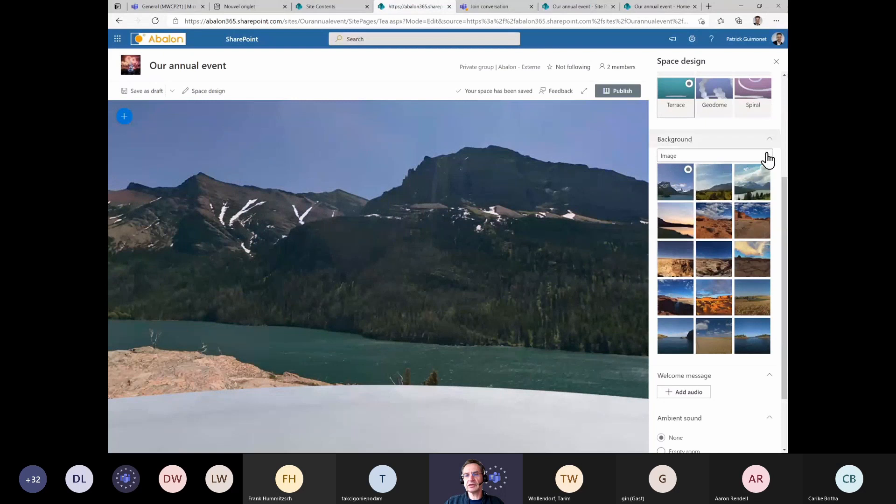
click(766, 156)
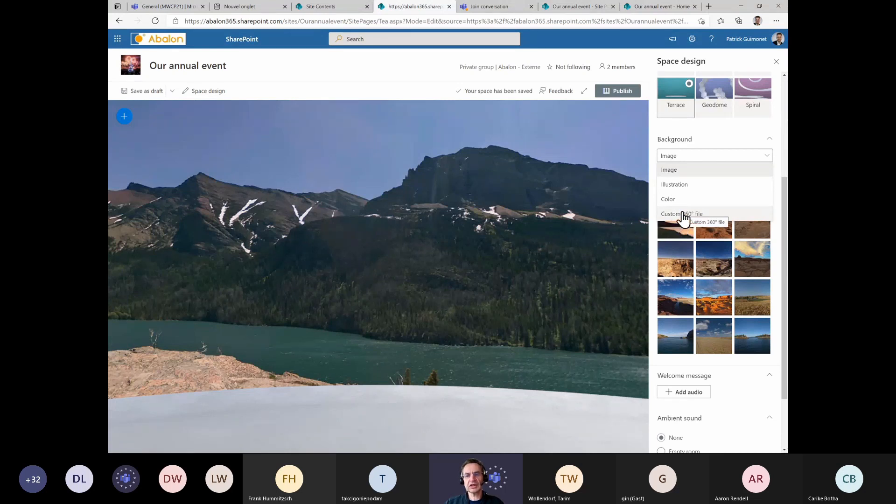
click(688, 196)
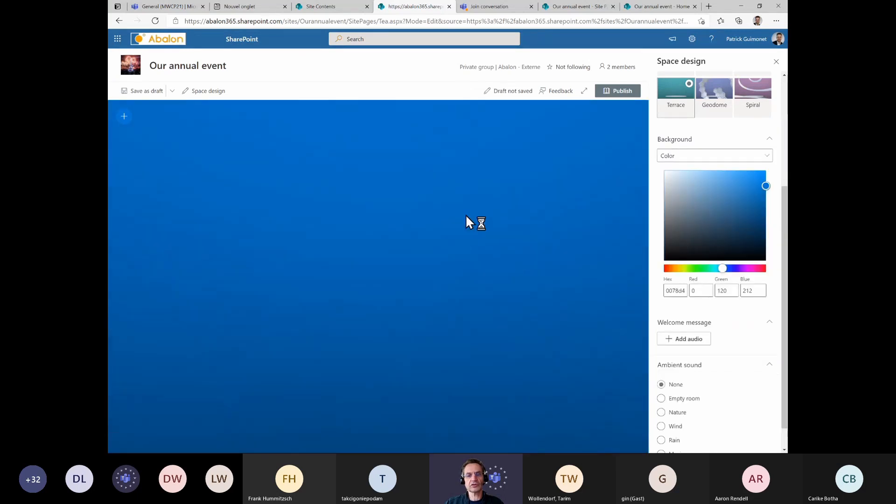
Set the background to a custom 360° file and insert a previewImage from the recent images
click(709, 158)
click(682, 219)
click(682, 216)
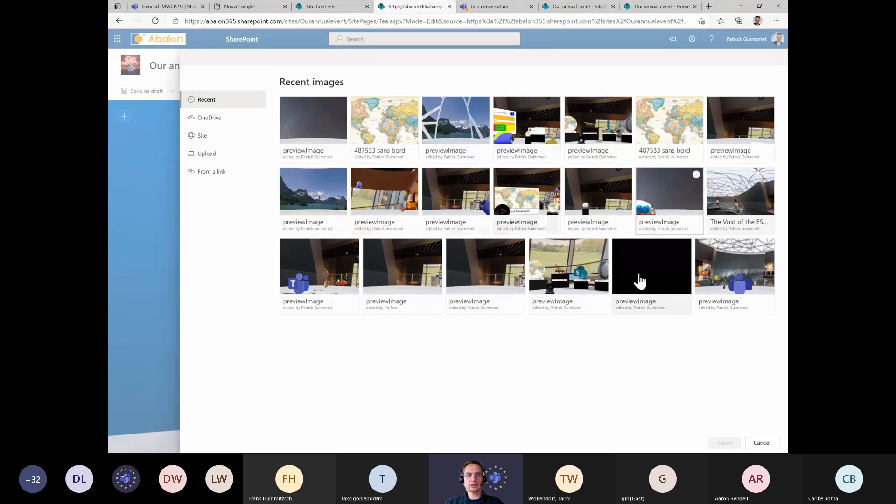
click(396, 277)
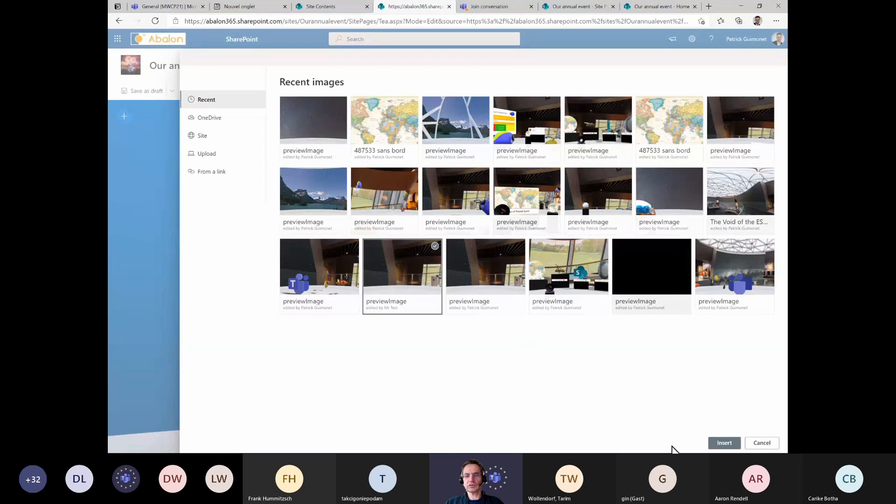
click(724, 443)
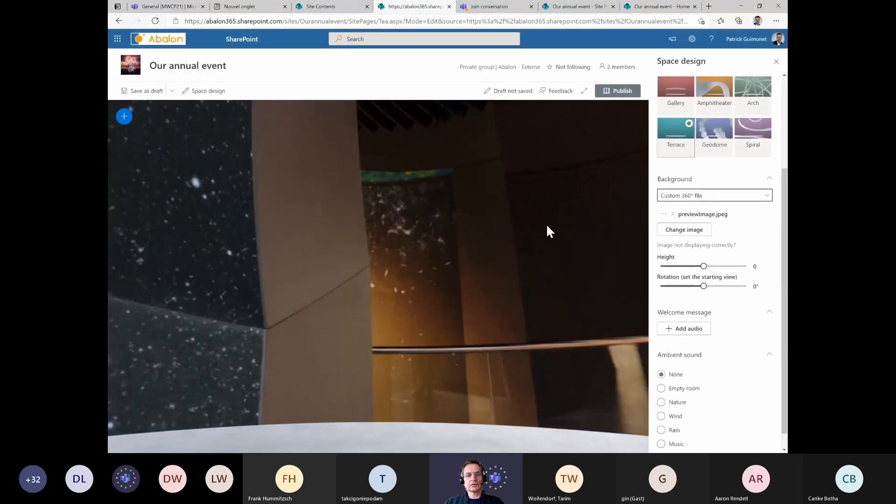
Change the background image to The Void of the ES... 360° image
drag(548, 229, 420, 214)
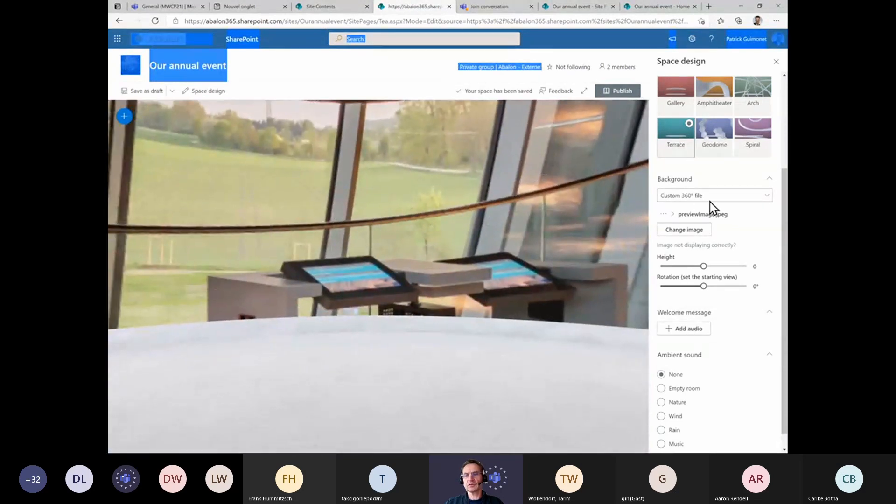
click(684, 232)
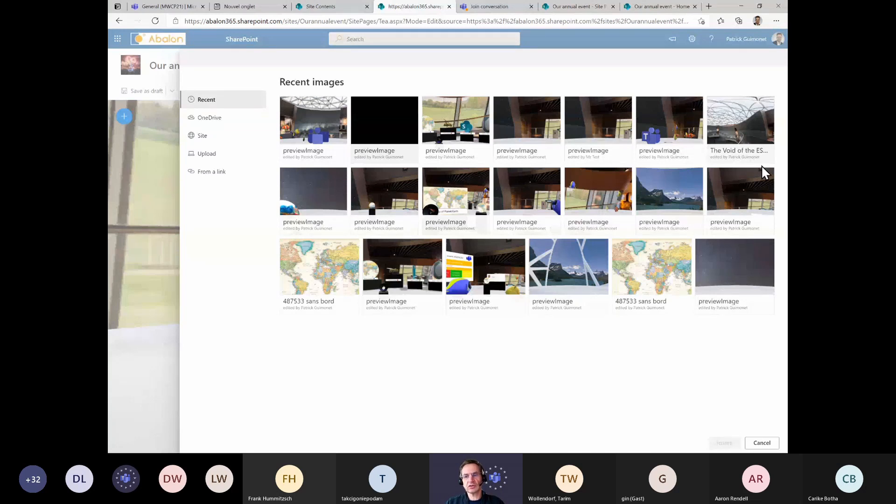
click(733, 147)
click(724, 443)
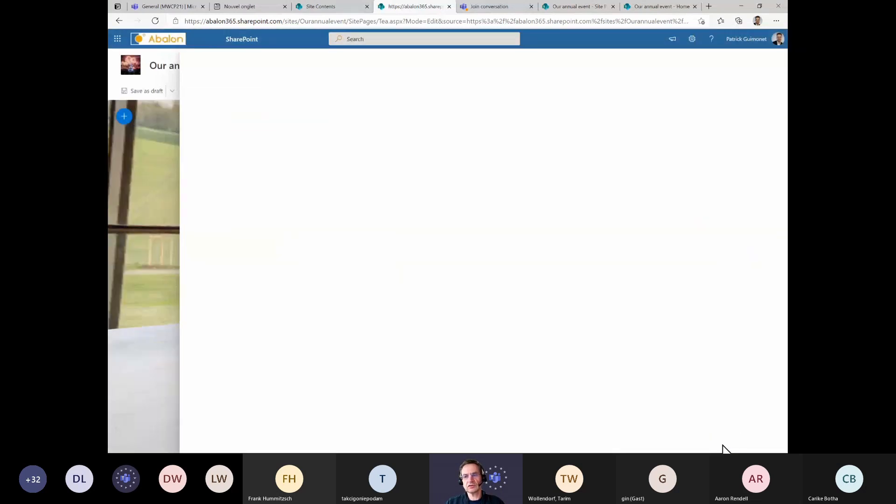
Set the background height to 25 and the starting view rotation to -50°
drag(415, 204, 455, 320)
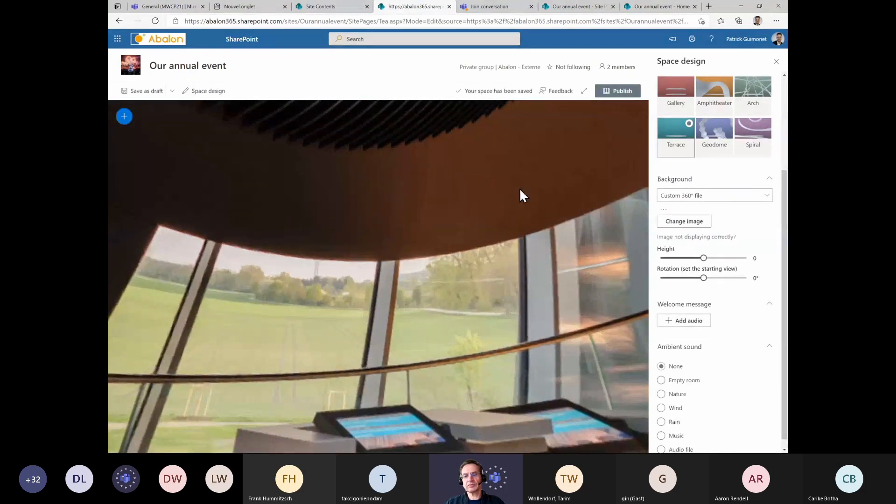
drag(519, 188, 646, 273)
drag(388, 329, 258, 116)
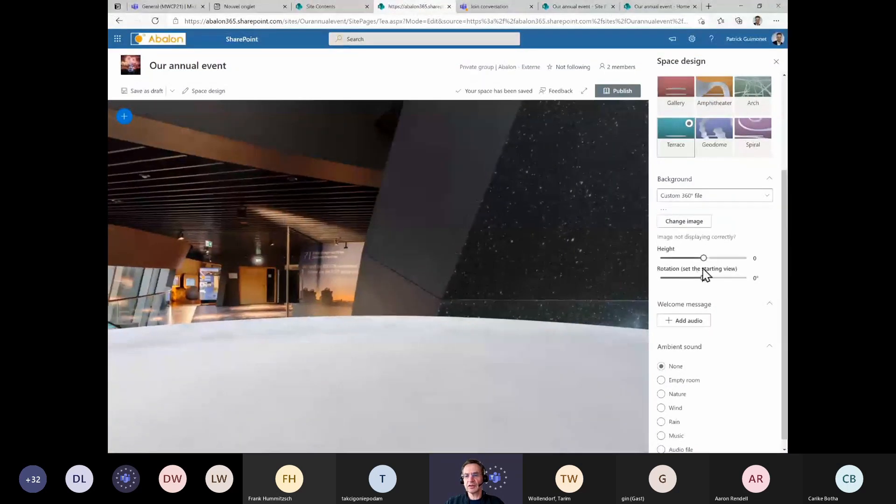
drag(708, 257, 766, 256)
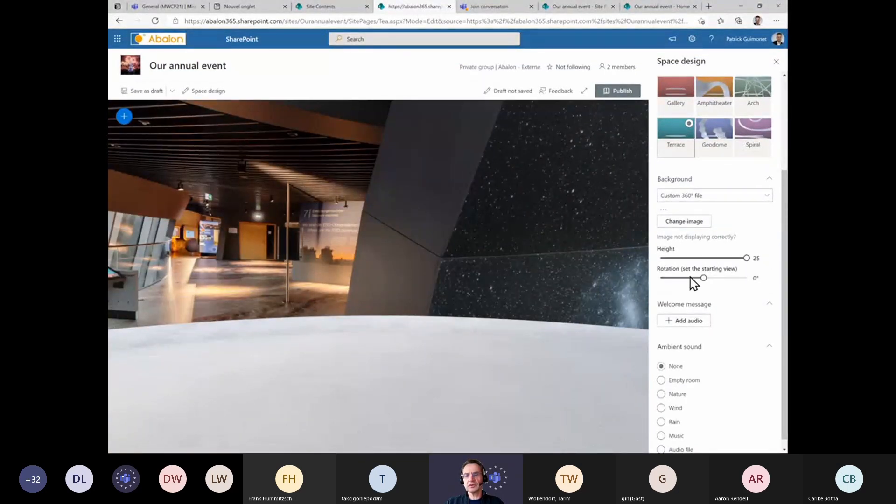
mouse_move(703, 278)
mouse_down()
mouse_move(741, 280)
mouse_move(691, 279)
mouse_up()
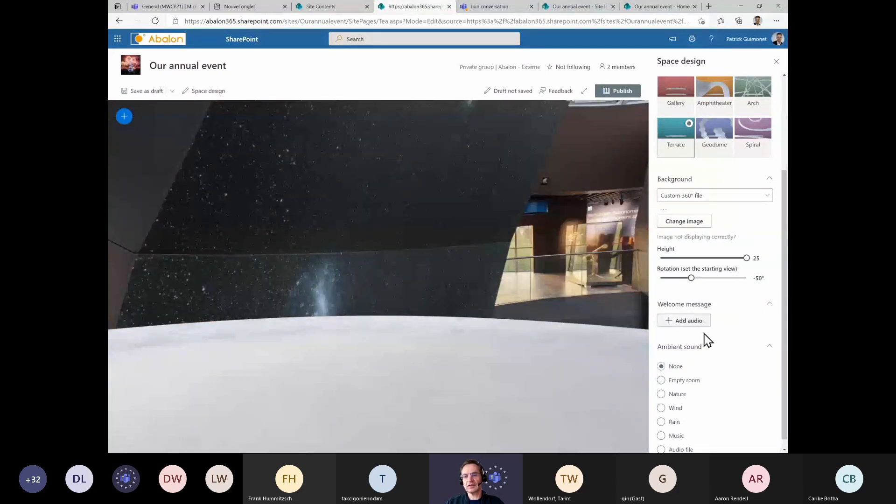
Review the remaining space design options and look around the 360° view
drag(783, 238, 773, 289)
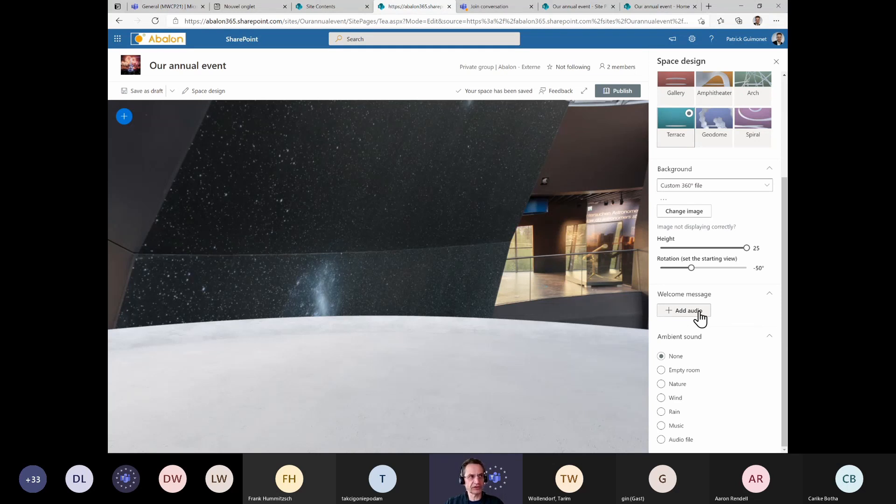
right_click(762, 293)
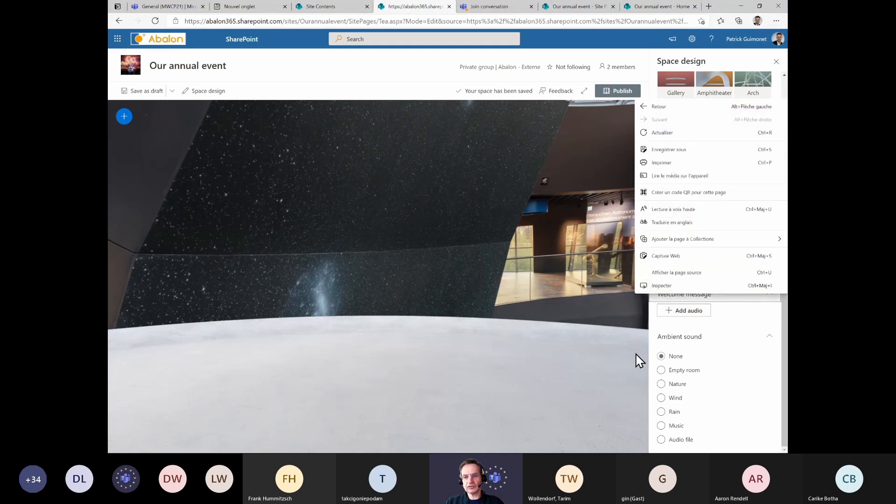
click(612, 362)
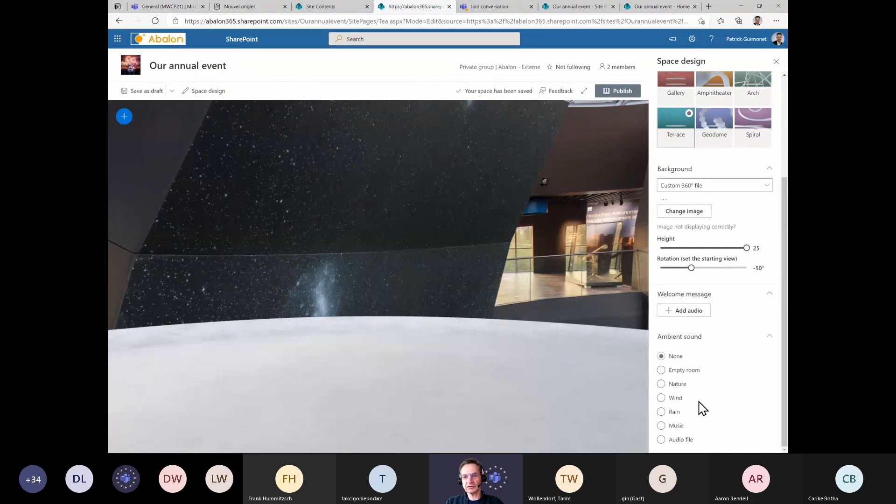
drag(785, 193, 787, 331)
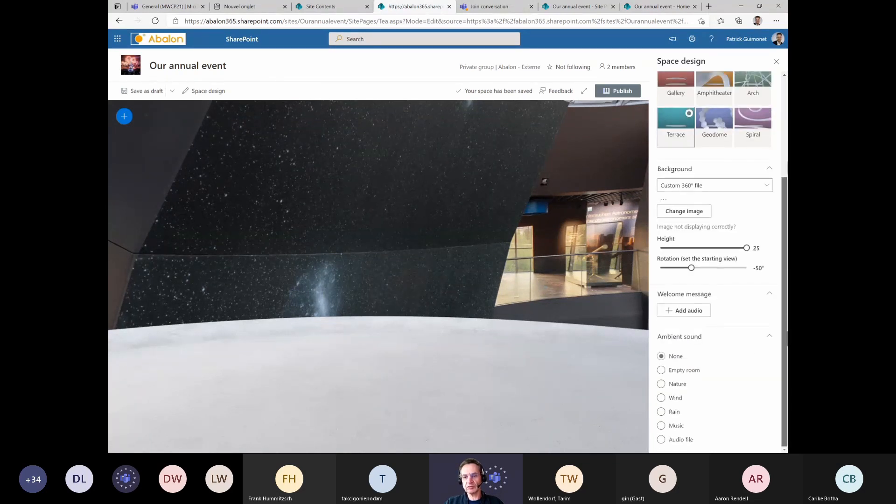
scroll(726, 248, up, 3)
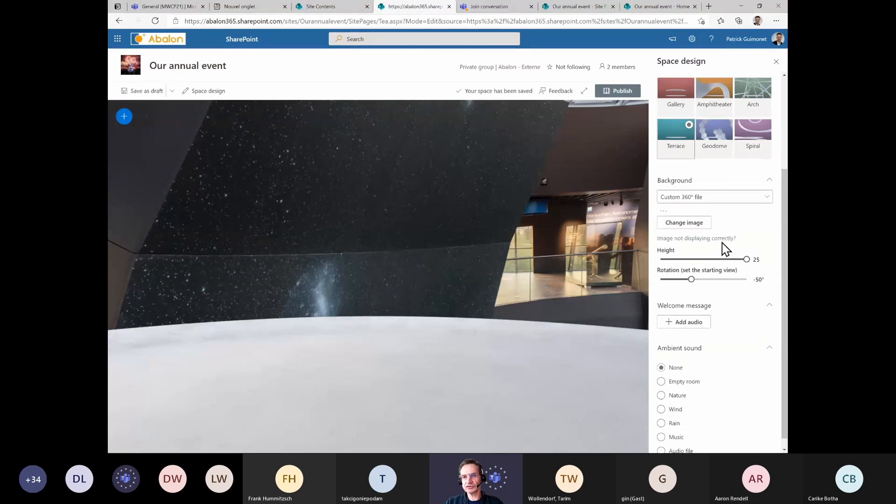
scroll(698, 328, down, 3)
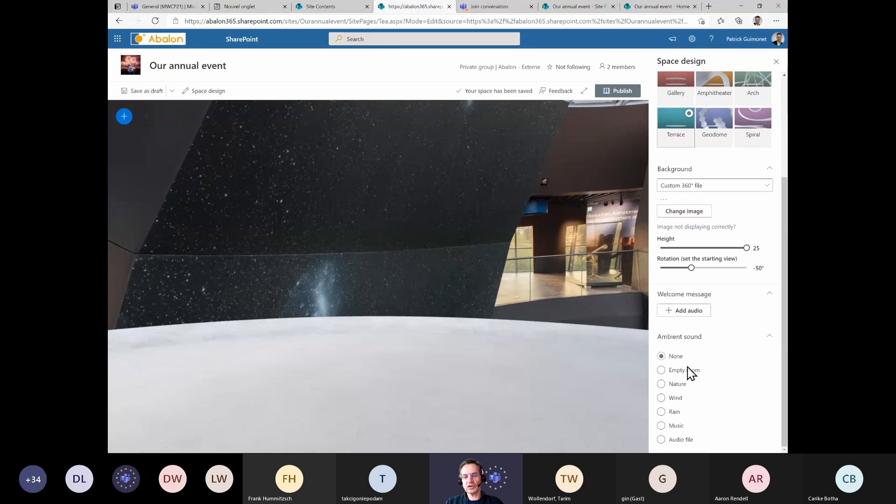
scroll(689, 244, up, 3)
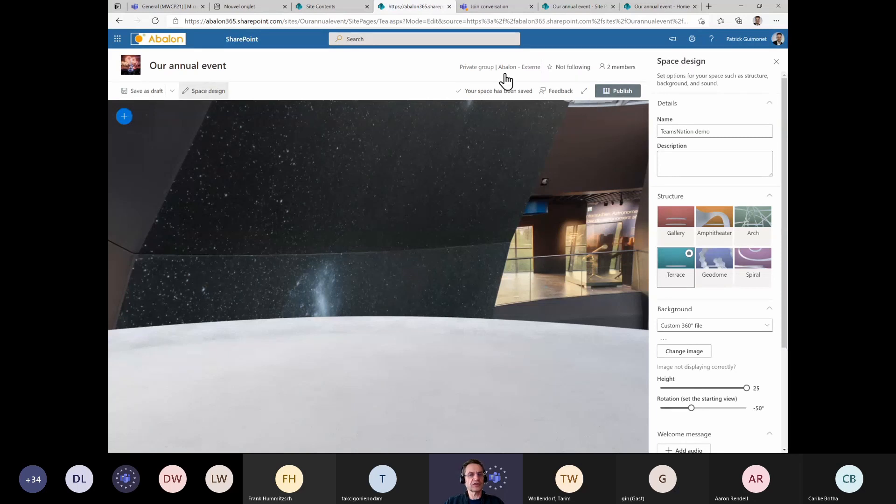
drag(485, 306, 598, 334)
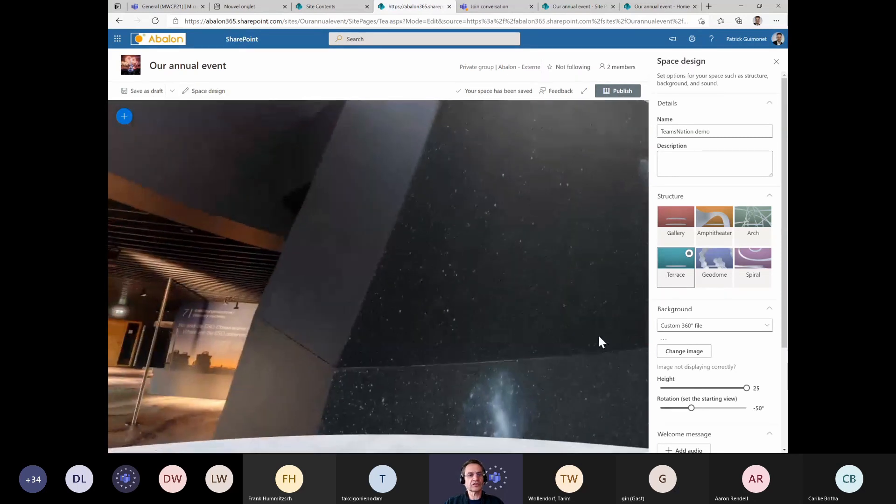
drag(401, 198, 205, 118)
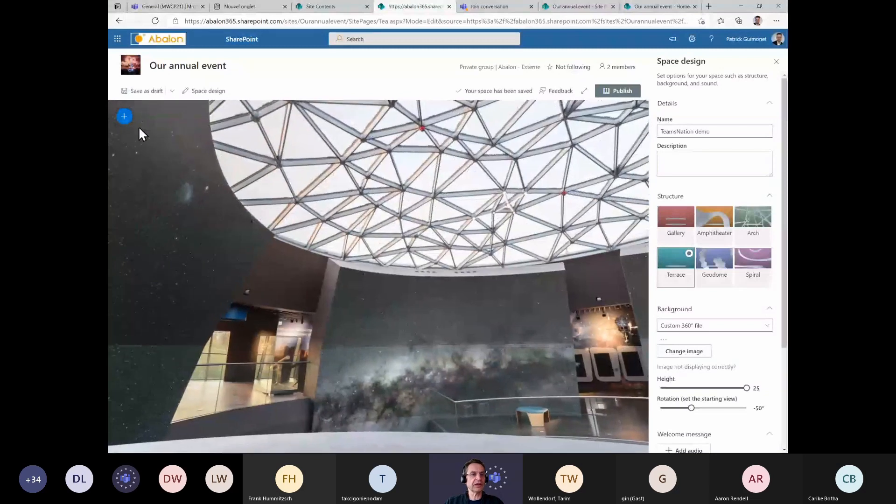
Add an Image web part to the space using the 487533 sans bord image from recent images
click(124, 118)
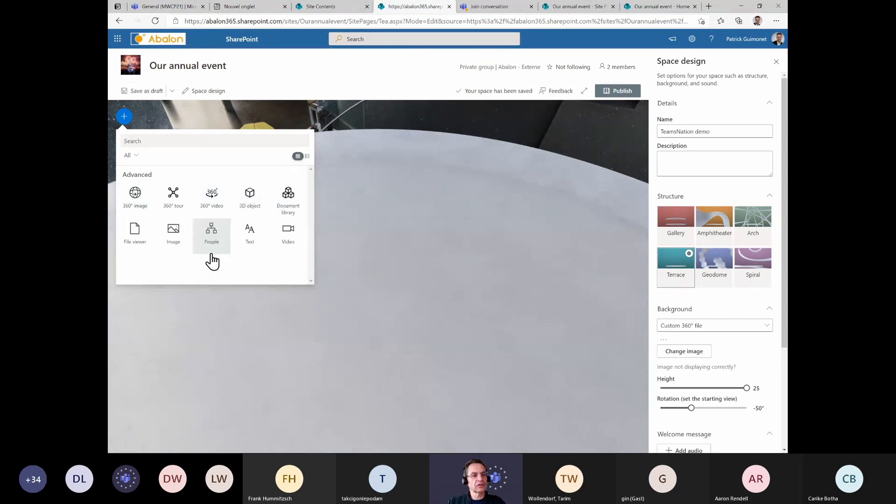
click(173, 240)
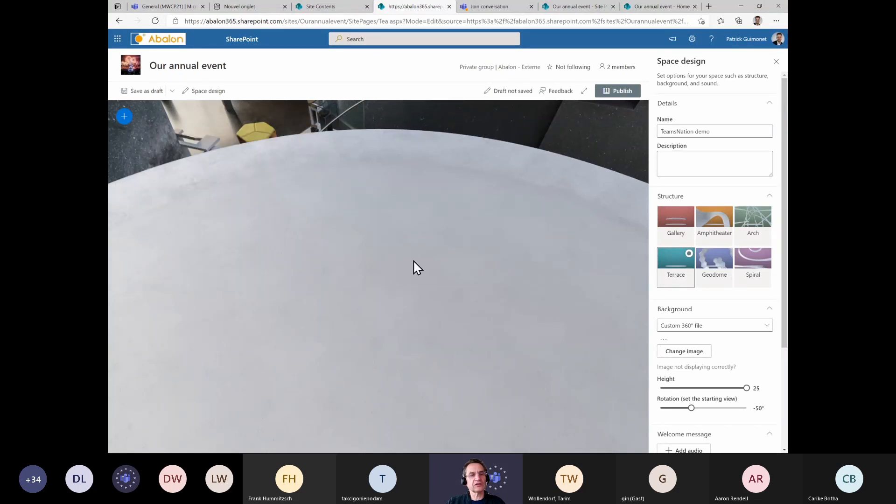
click(392, 205)
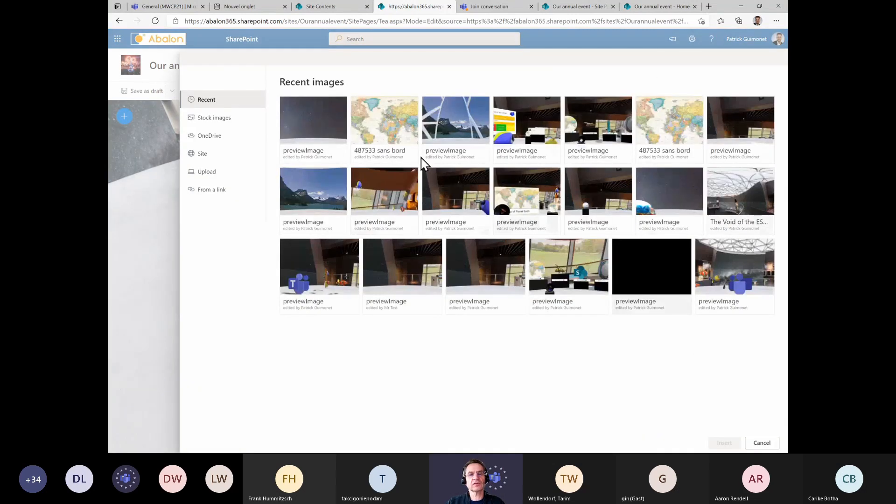
click(398, 130)
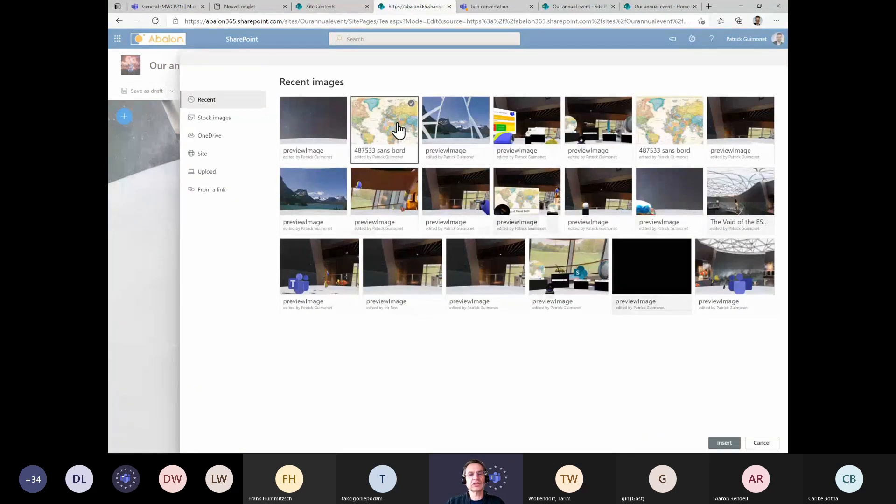
click(724, 443)
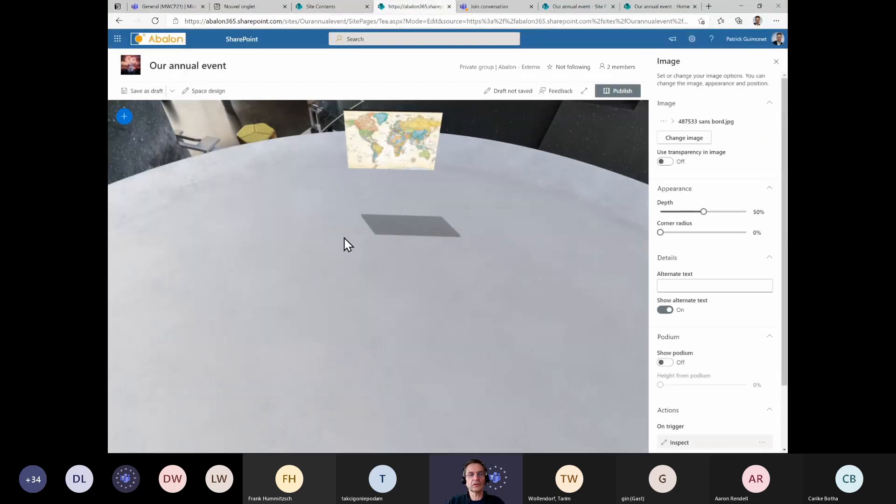
Move the map image to face the starting view and enlarge it to a scale of about 4.43
drag(344, 238, 334, 297)
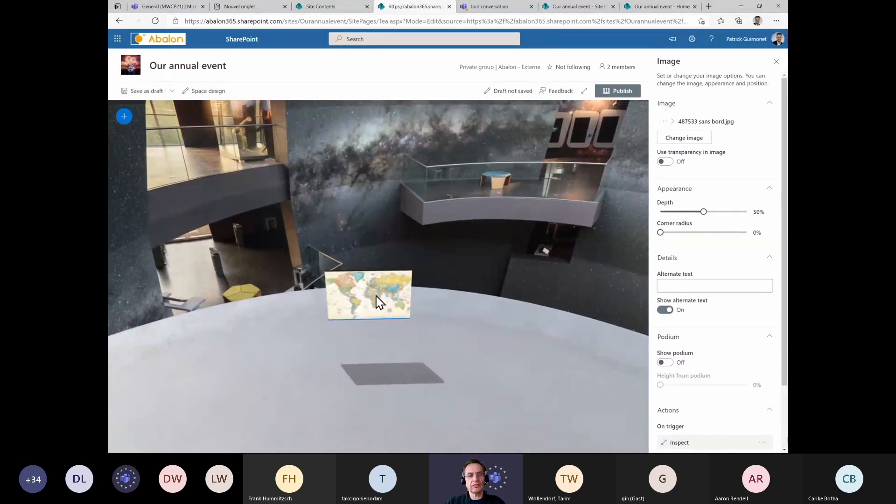
click(381, 302)
drag(388, 296, 450, 270)
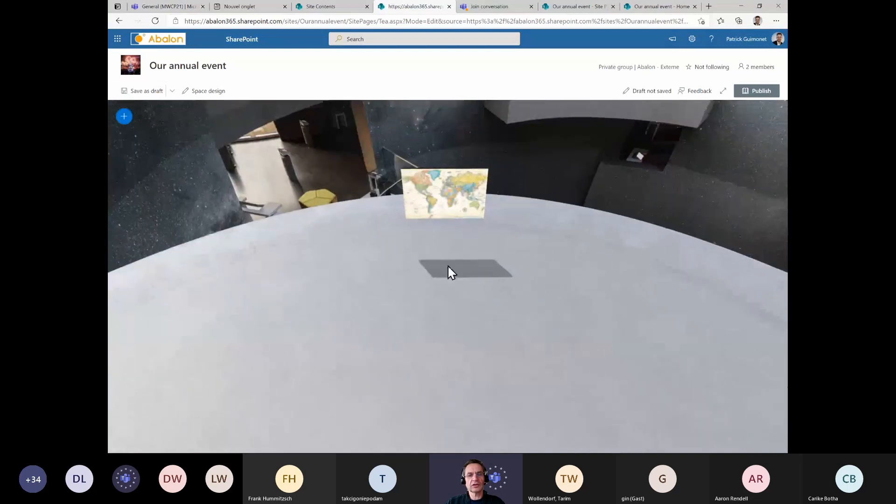
click(429, 219)
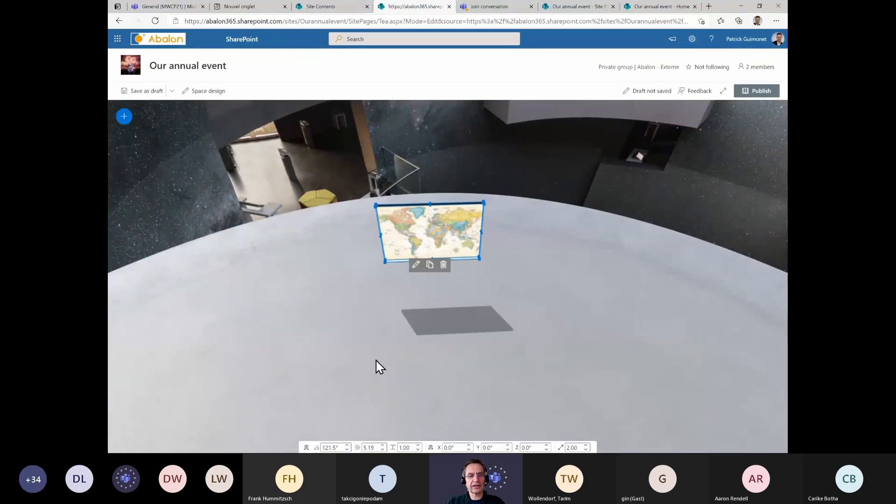
drag(377, 212, 283, 174)
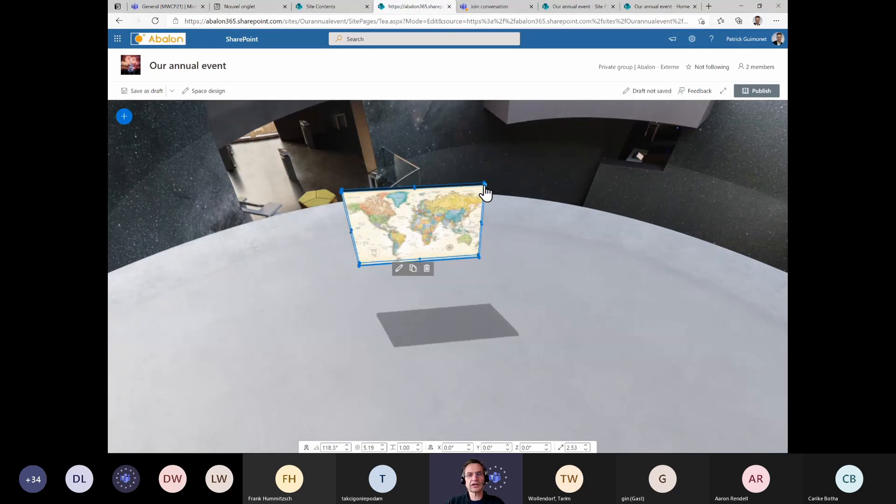
drag(486, 186, 416, 215)
click(417, 216)
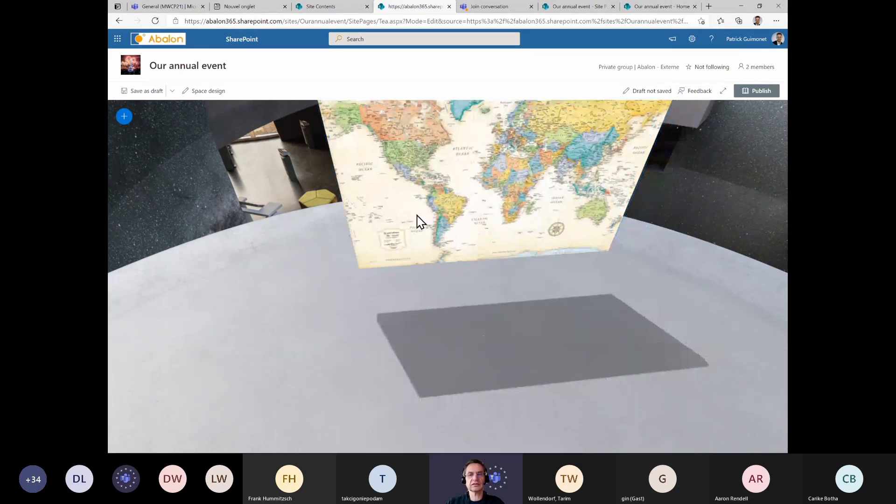
drag(467, 230, 323, 260)
drag(496, 232, 514, 224)
drag(545, 173, 613, 113)
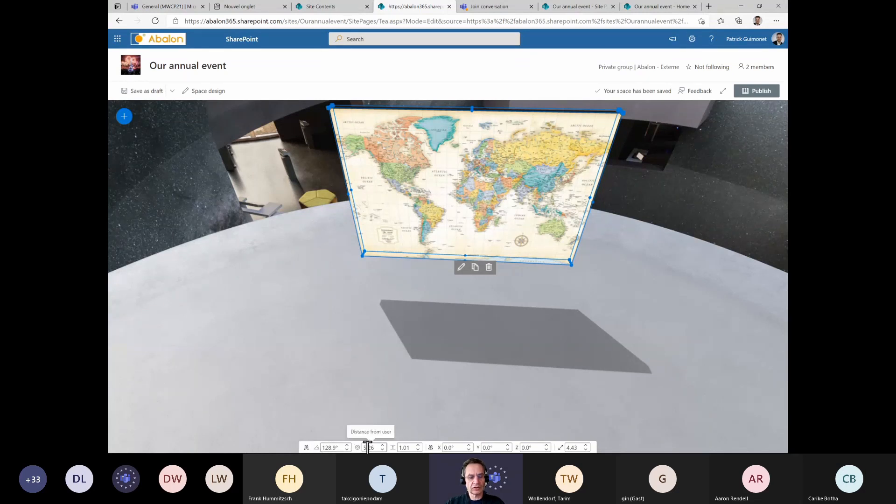
Set the map image's distance from the user to 4.96
click(383, 445)
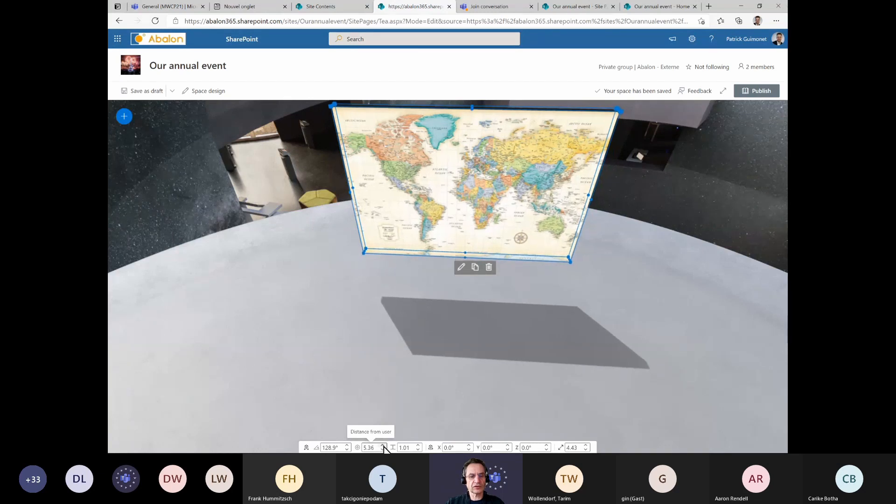
click(383, 446)
click(383, 446)
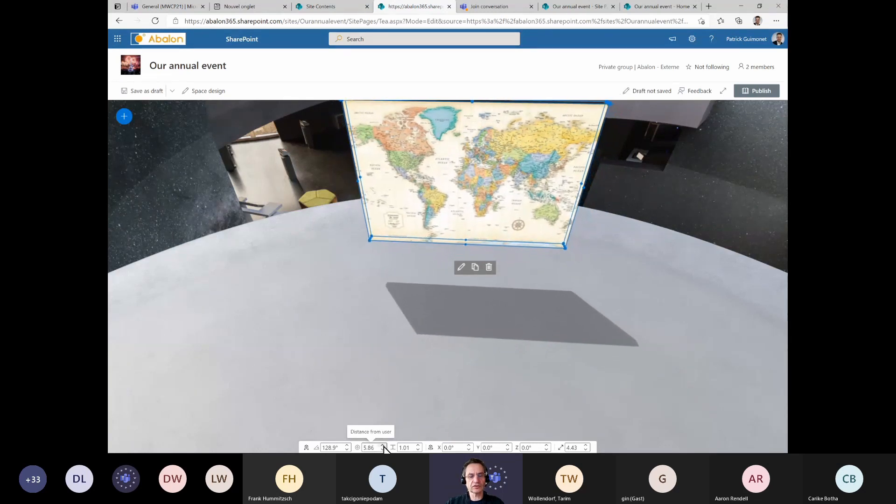
click(383, 446)
click(382, 450)
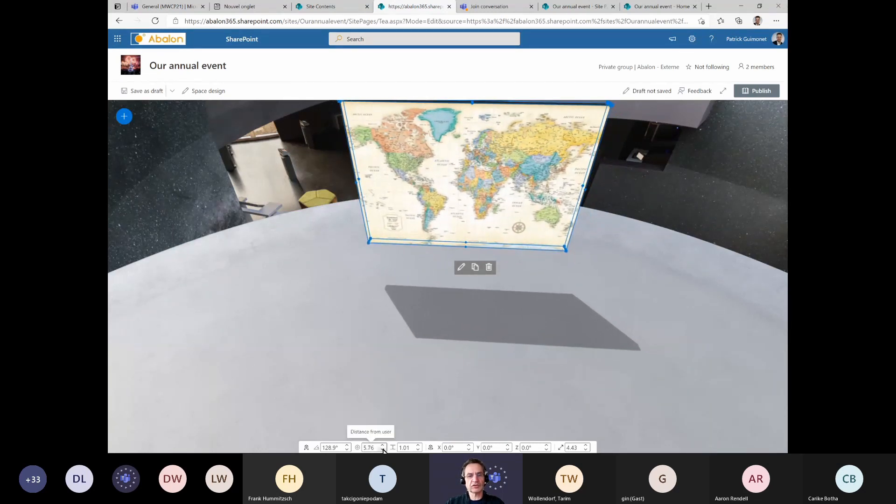
click(382, 449)
click(383, 450)
click(382, 450)
click(383, 449)
click(382, 449)
click(382, 449)
click(366, 348)
mouse_move(366, 315)
mouse_down()
mouse_move(352, 354)
mouse_move(356, 310)
mouse_up()
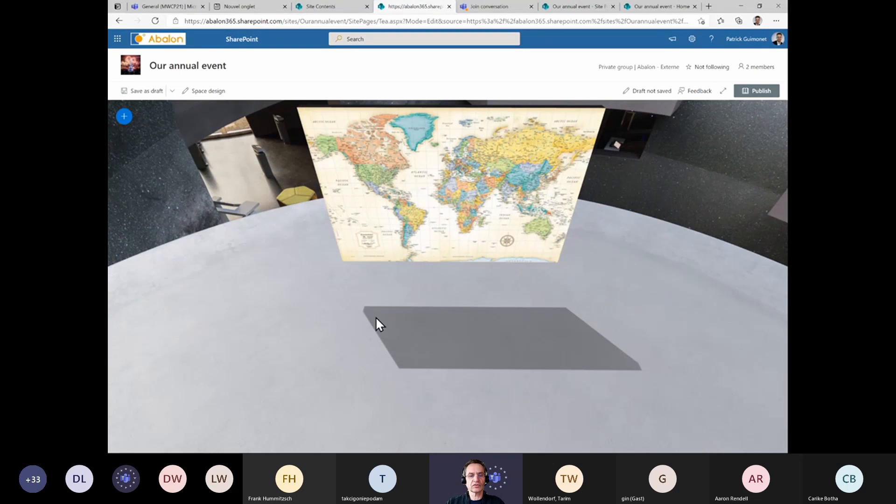
Adjust the map image's height to about 0.86
click(401, 227)
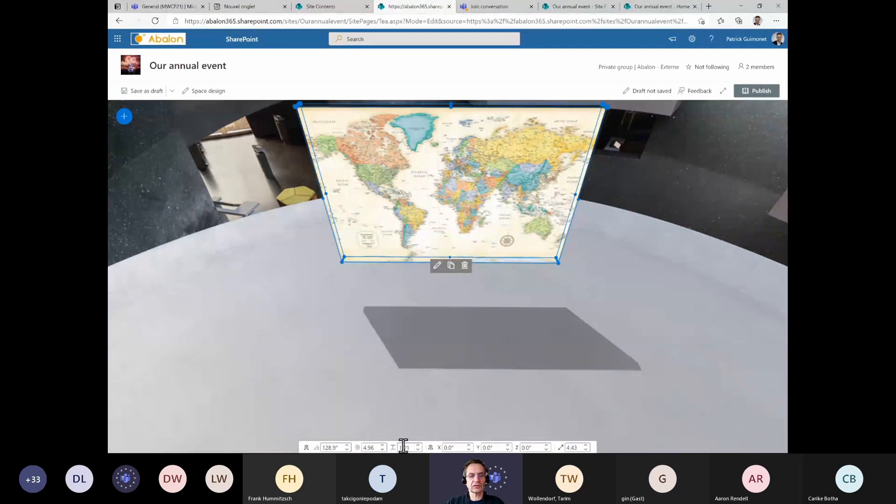
click(418, 445)
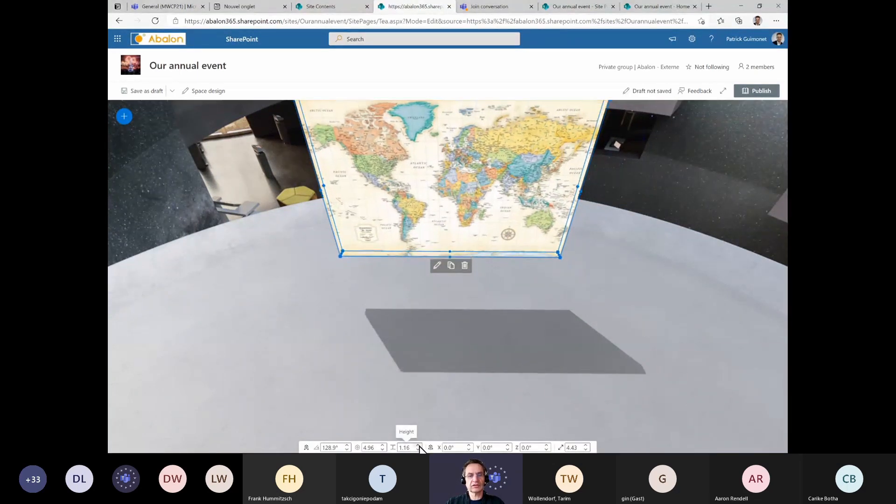
click(418, 450)
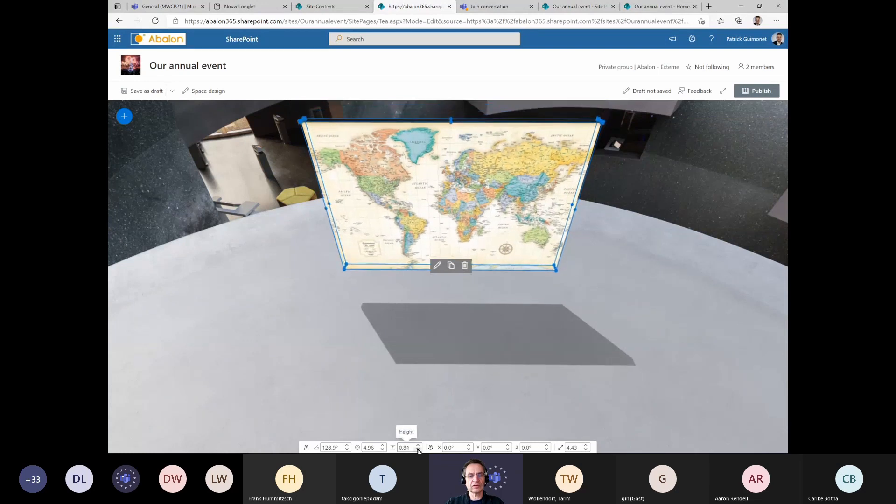
click(419, 450)
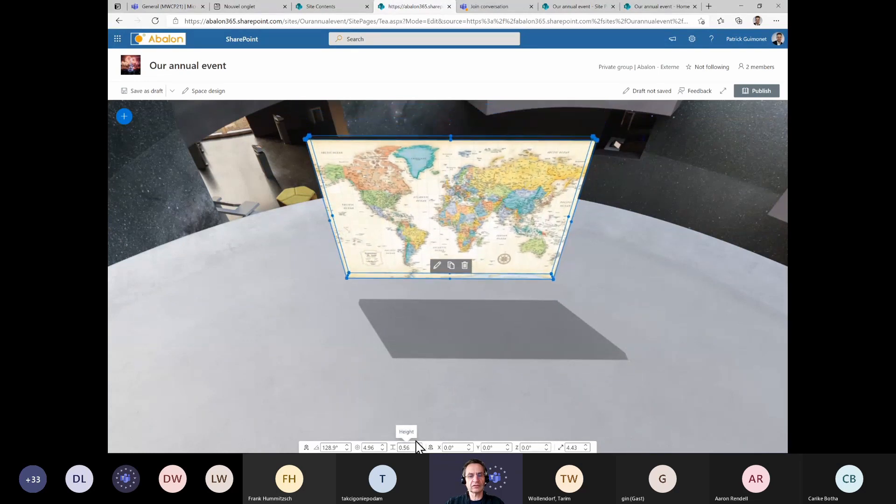
click(418, 445)
click(418, 445)
click(418, 445)
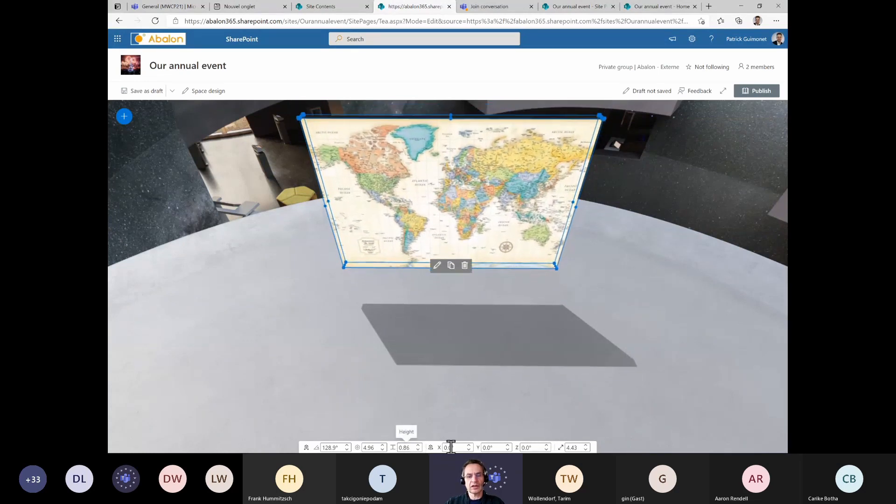
Tilt the map image to -2.0° on the X axis and raise its scale to 4.53
click(469, 450)
click(469, 449)
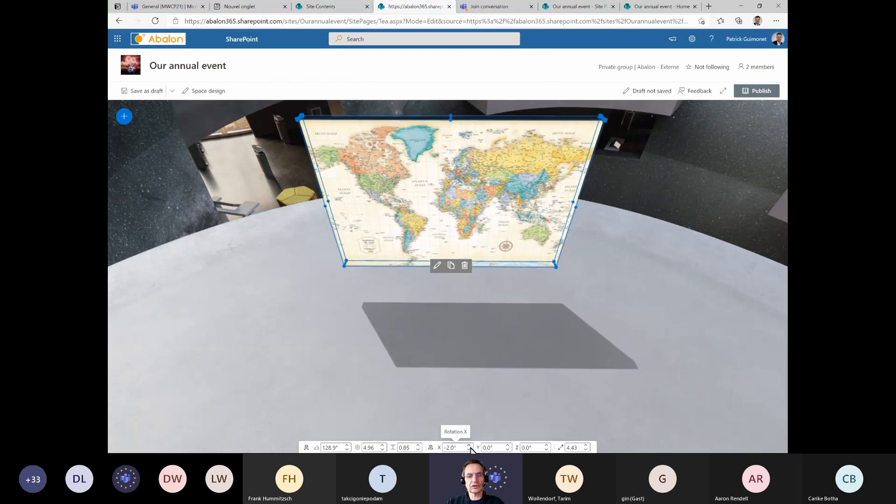
click(585, 445)
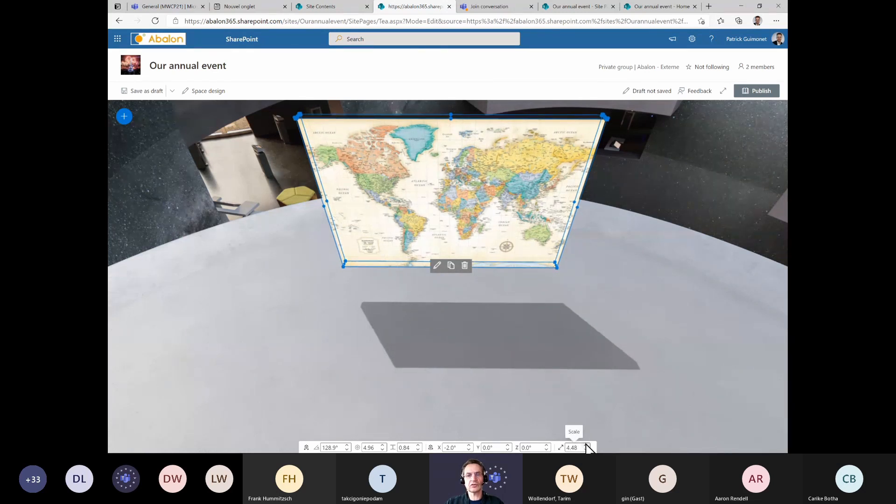
click(586, 445)
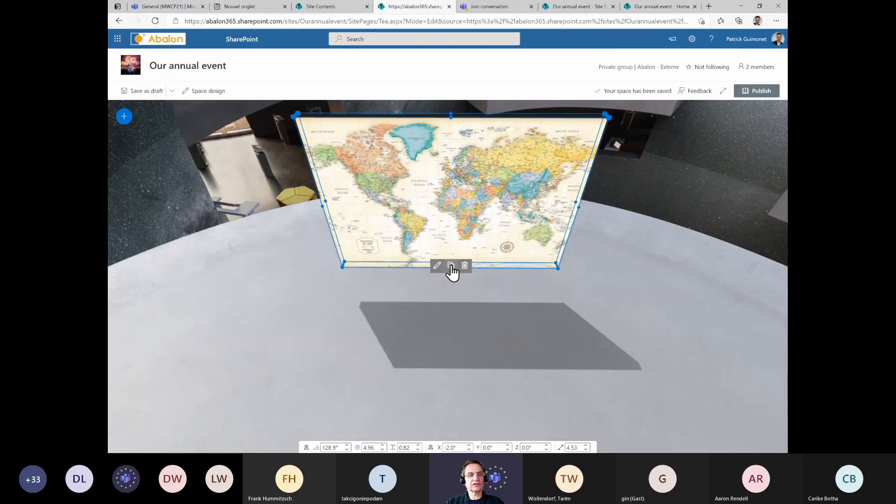
Open the map image's settings and set its depth to 70% and corner radius to 13%
click(436, 266)
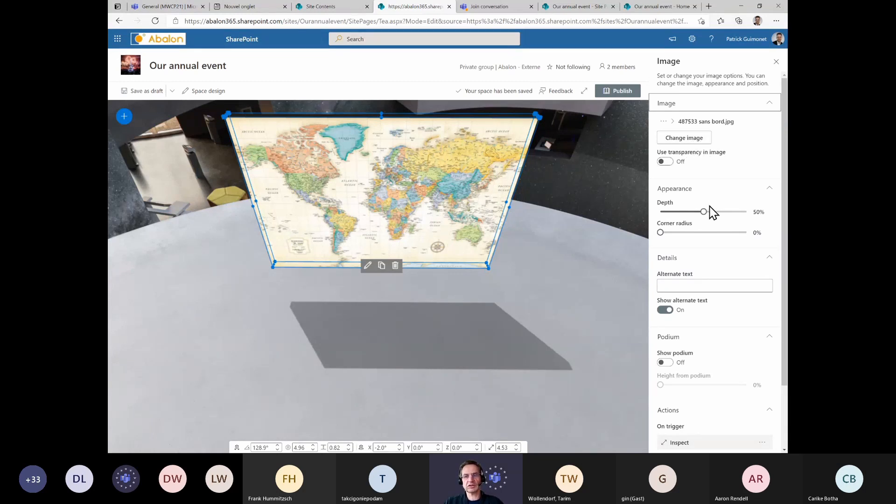
drag(703, 211, 672, 238)
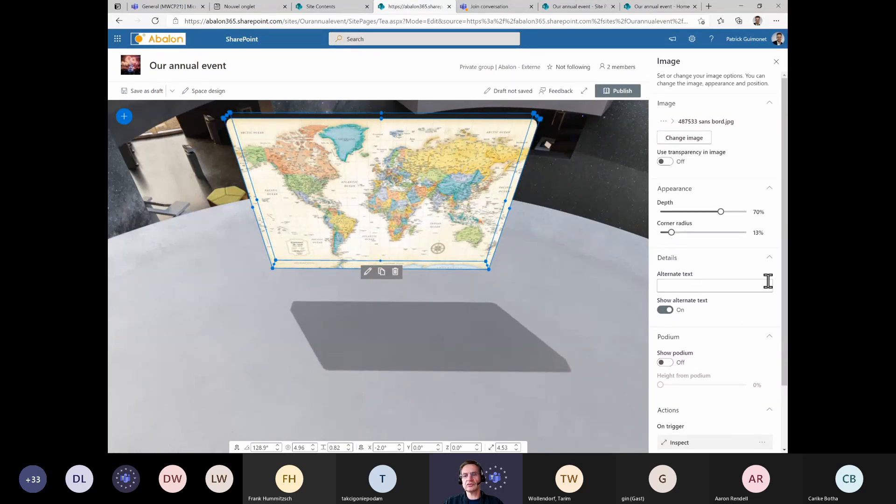
scroll(786, 275, down, 2)
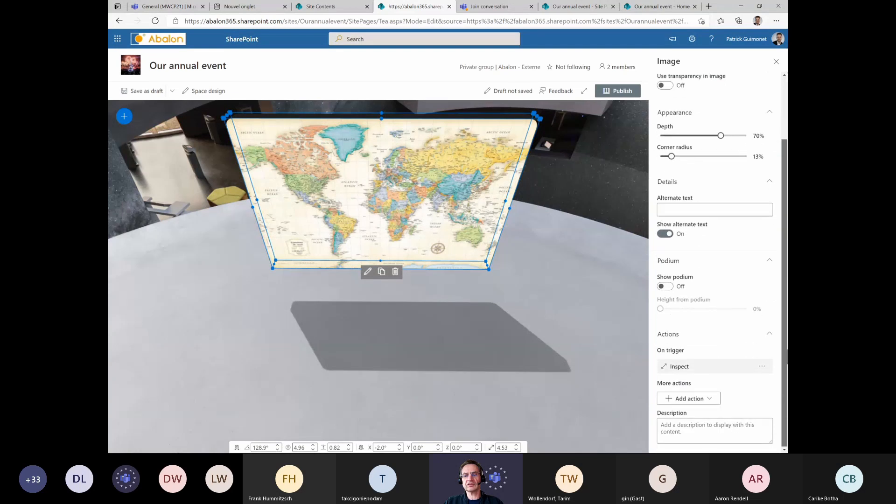
click(661, 287)
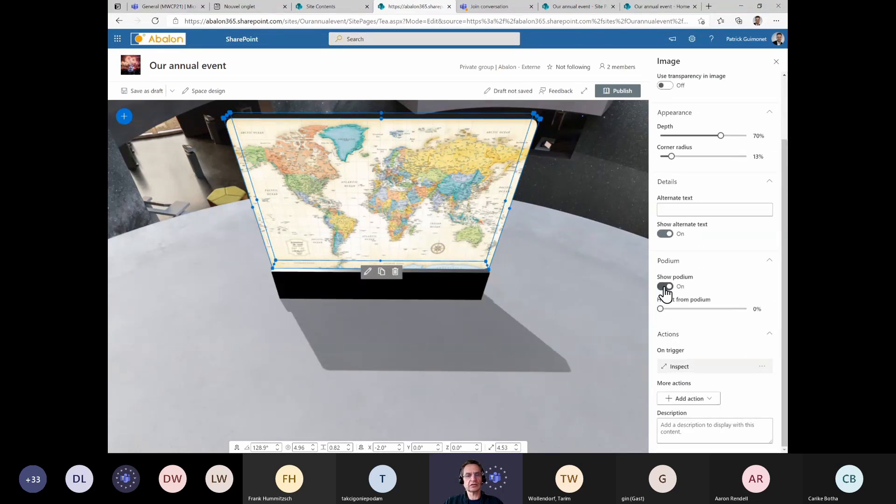
click(664, 288)
click(667, 288)
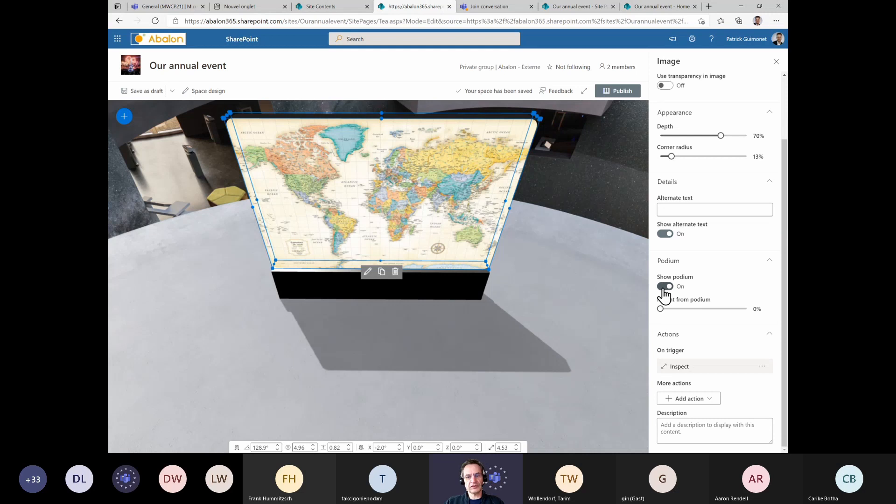
click(664, 286)
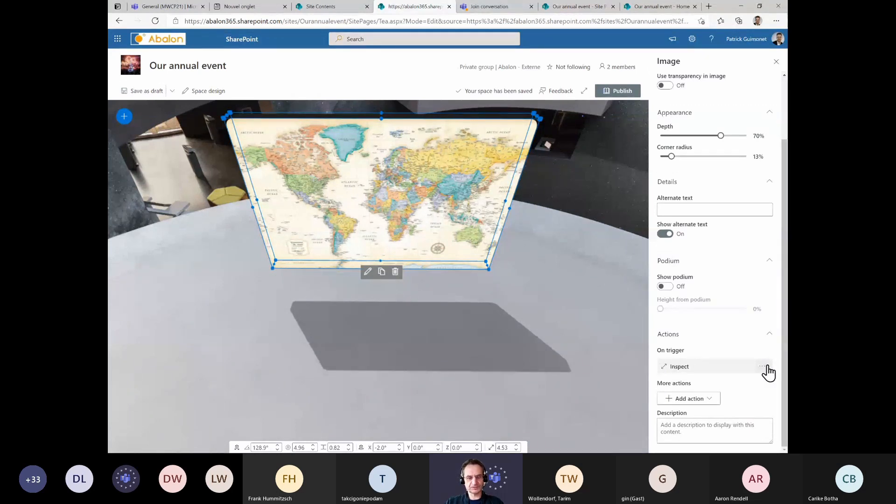
Publish the space and dismiss the sharing panel and feedback prompt
click(620, 91)
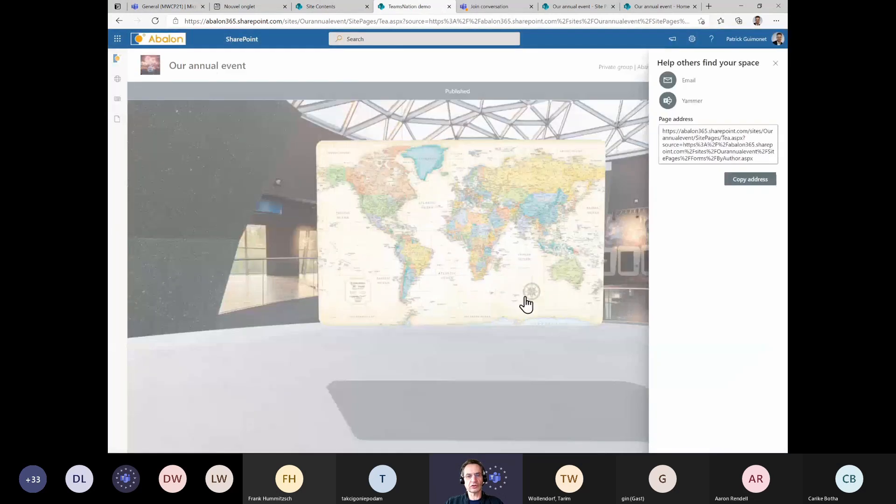
click(774, 64)
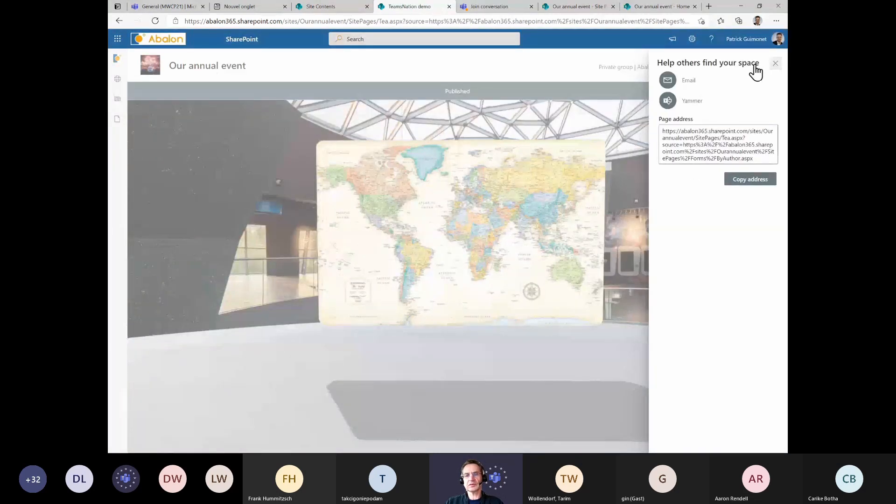
drag(600, 179, 536, 222)
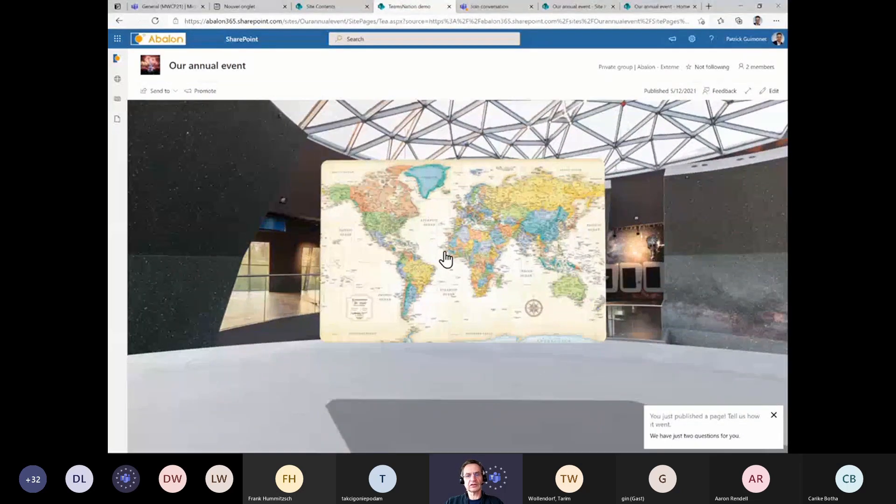
click(773, 415)
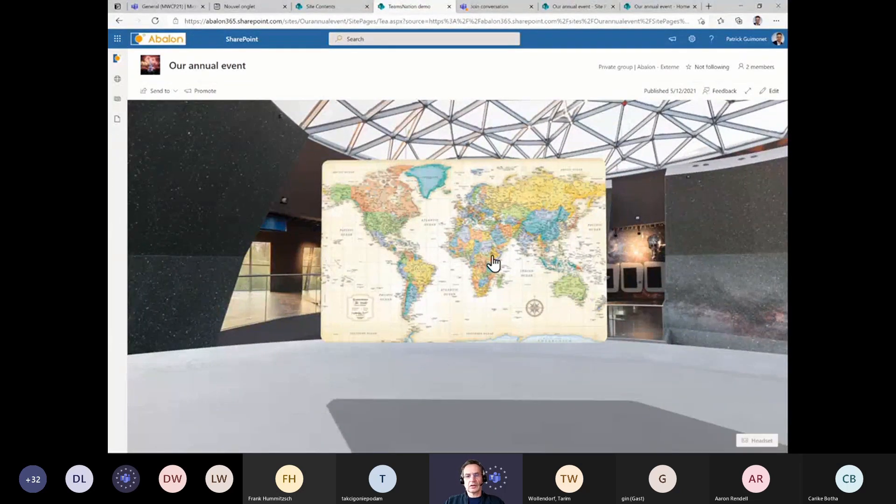
Open the published map image in its inspect view and close it again
click(477, 256)
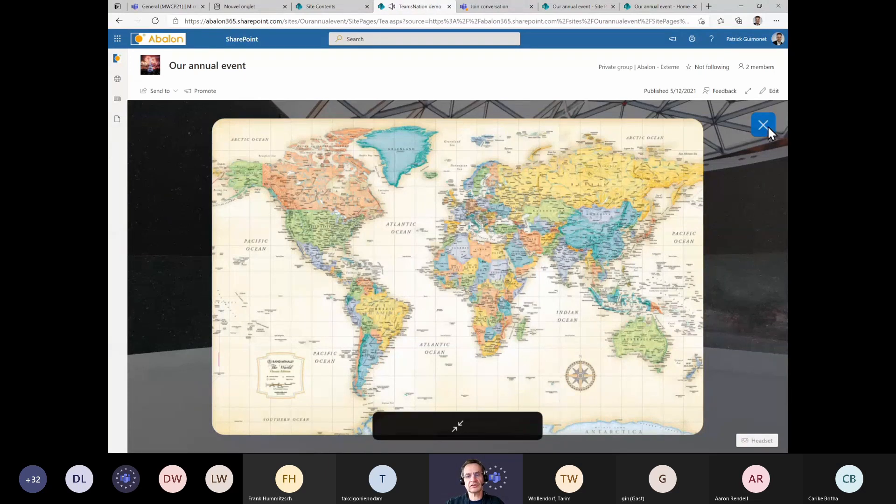
click(458, 425)
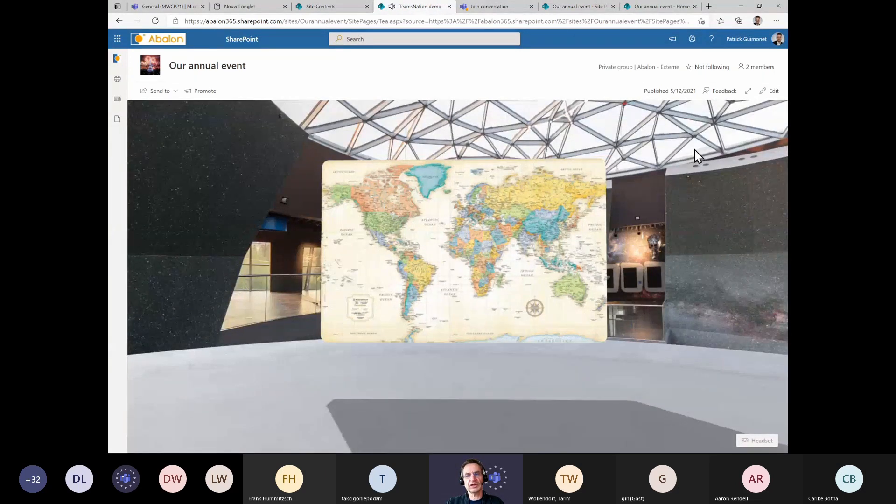
Enter editing on the space and open the map image's settings panel
click(775, 92)
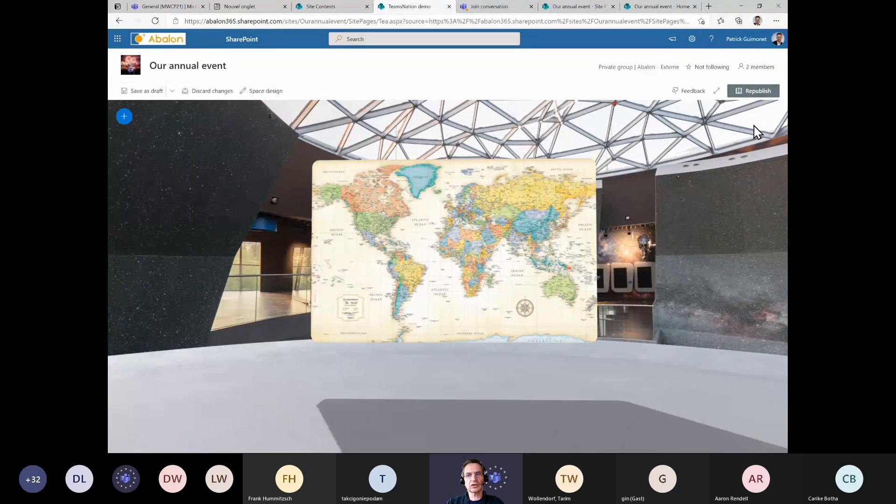
click(536, 198)
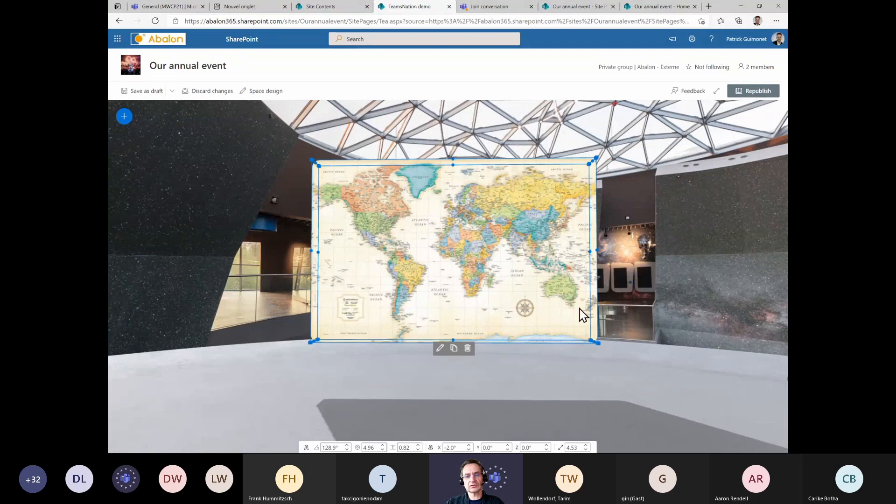
click(440, 348)
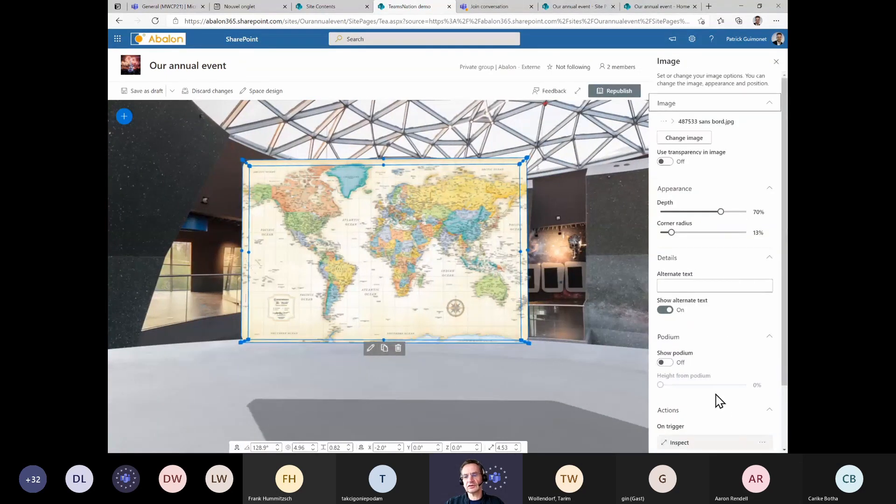
scroll(765, 385, down, 2)
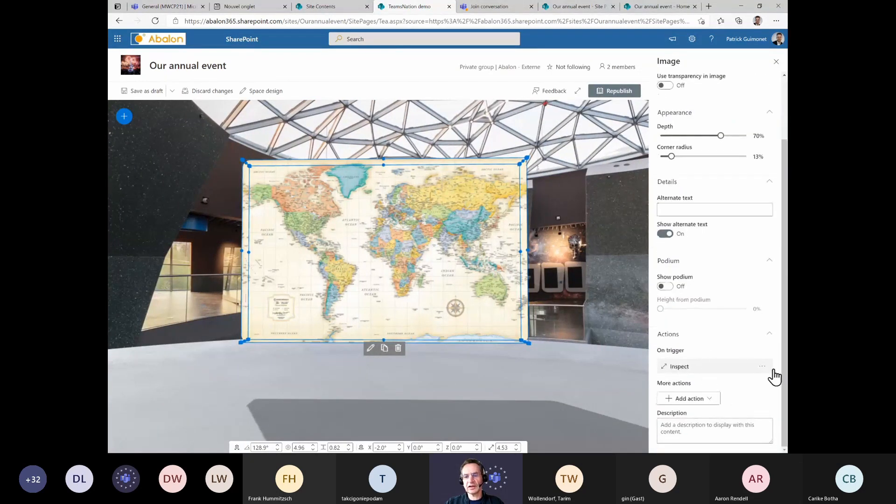
Try to replace the map's trigger action with a page link, then restore the Inspect trigger
click(763, 366)
click(715, 380)
click(686, 371)
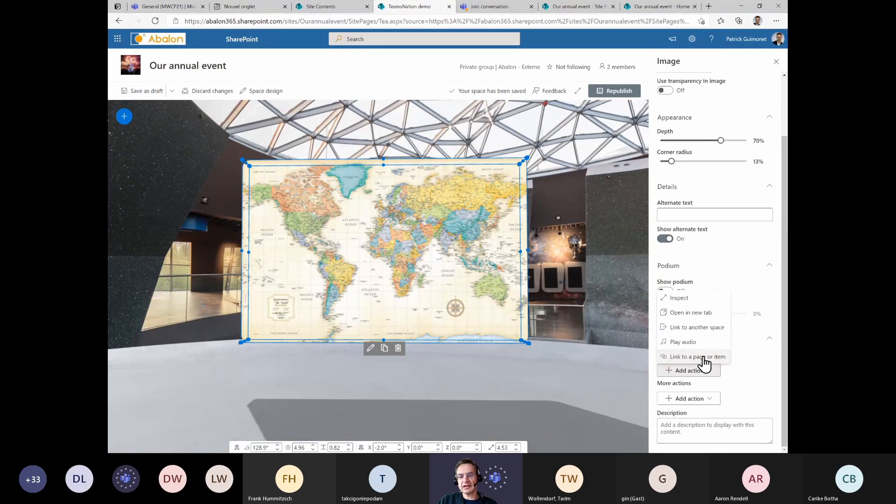
click(703, 358)
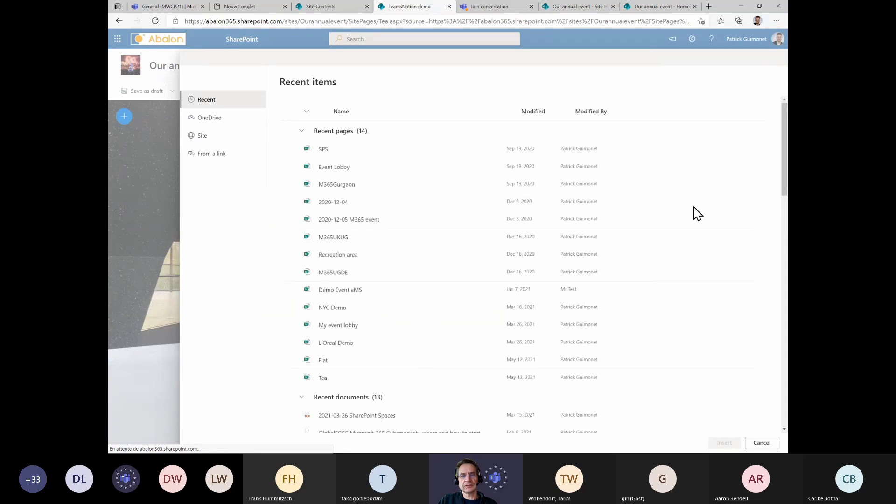
click(764, 443)
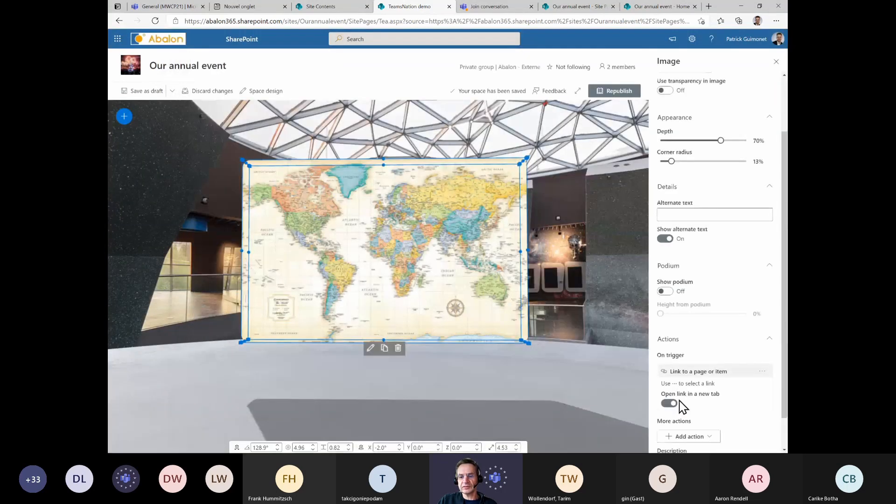
scroll(703, 380, down, 2)
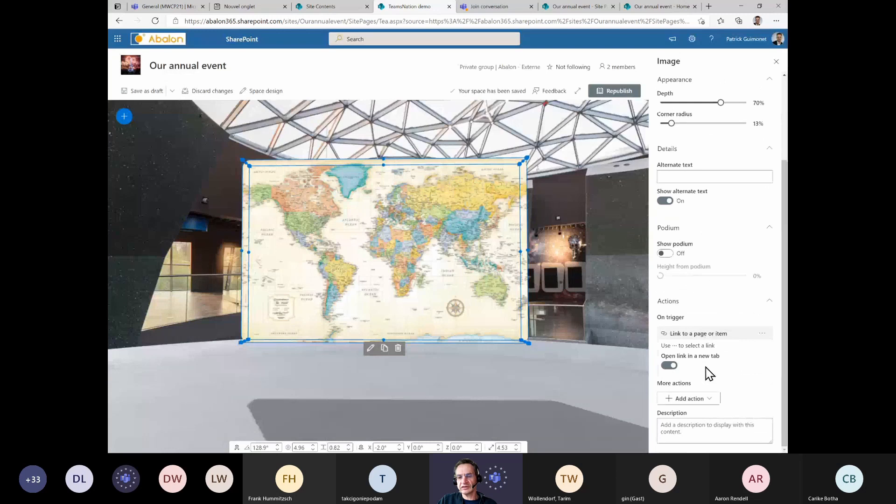
click(762, 333)
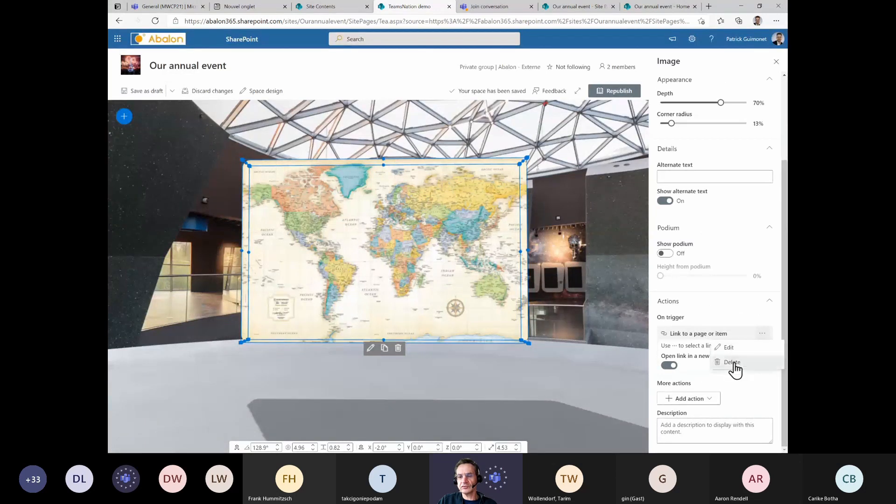
click(733, 362)
click(697, 372)
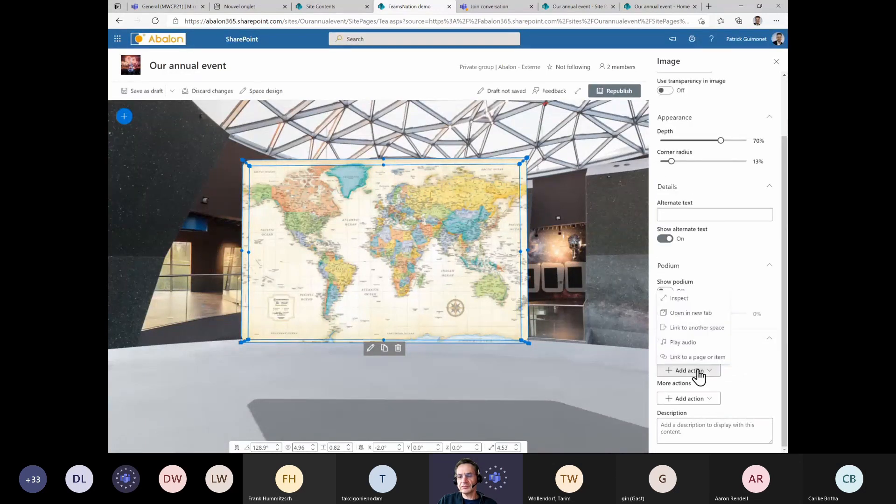
click(683, 299)
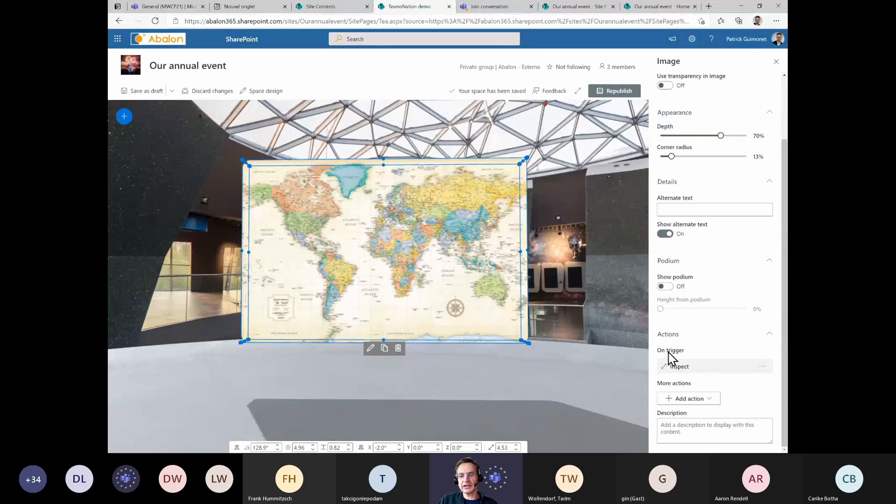
Add a further 'Link to a page or item' action to the map, inserting the Teams meeting join link from a pasted URL
click(693, 398)
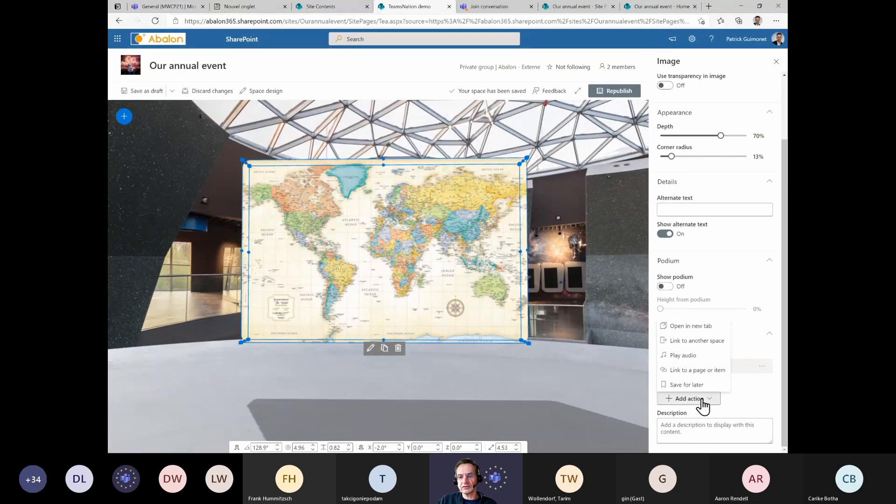
click(704, 372)
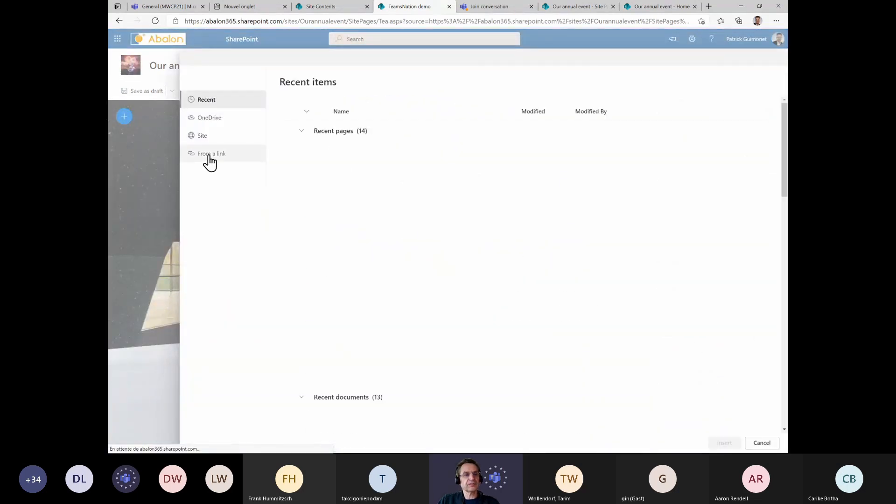
click(209, 157)
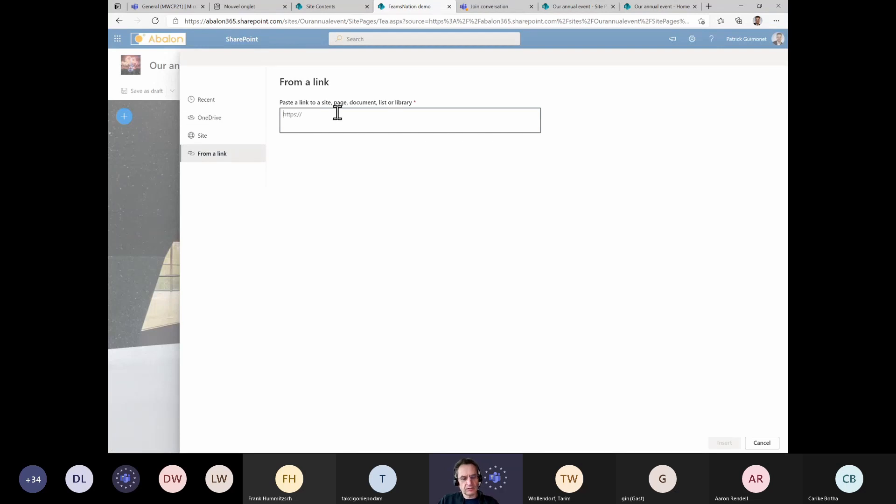
key(ctrl+v)
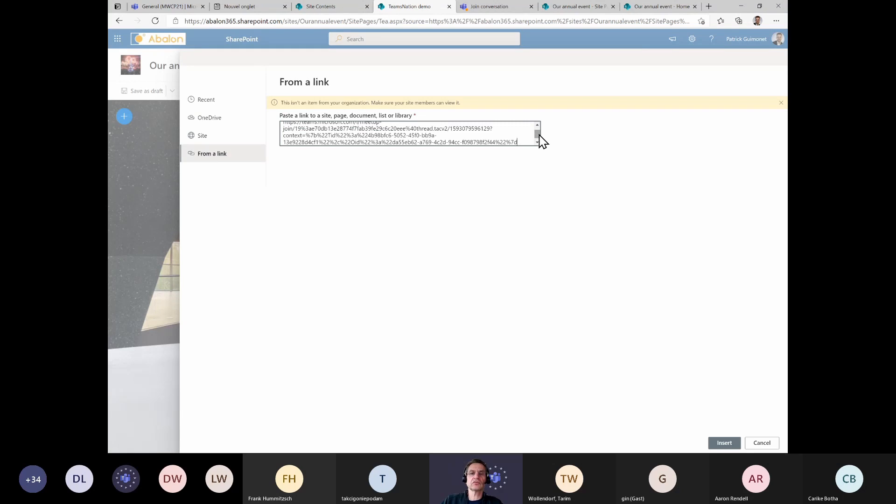
drag(538, 134, 540, 120)
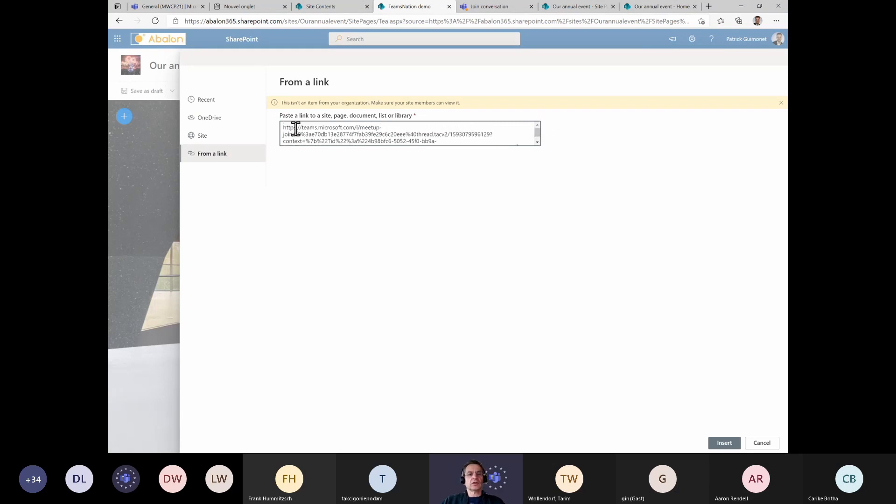
drag(338, 125, 539, 128)
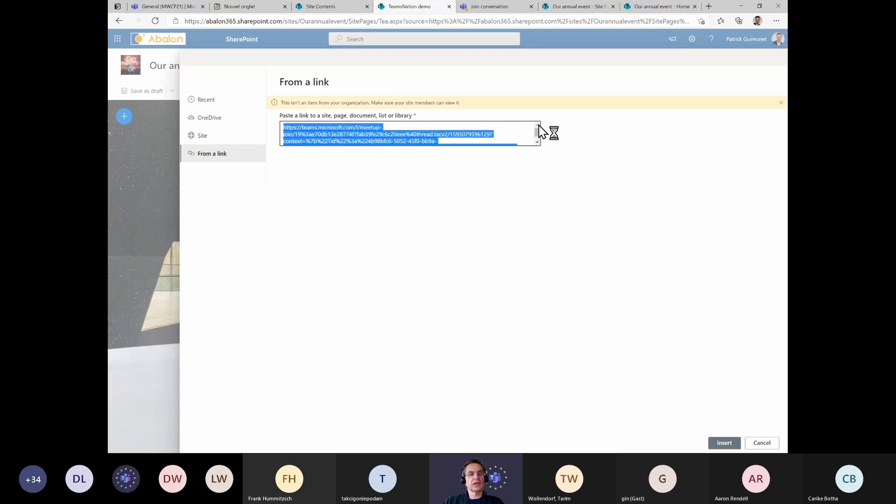
click(313, 127)
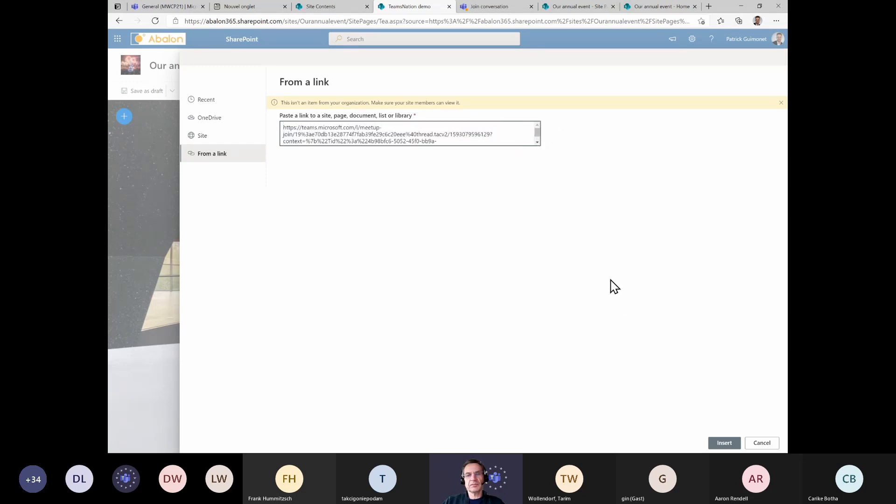
click(721, 443)
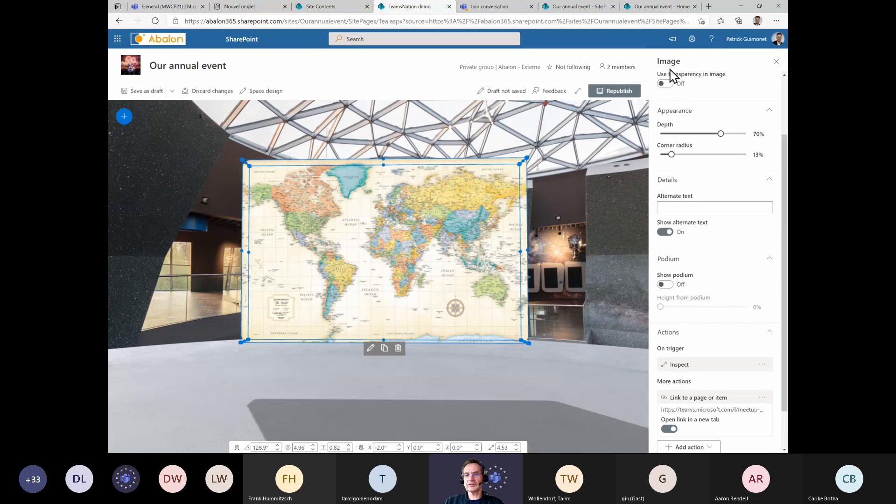
Republish the space and open the map image in its inspect view
click(620, 92)
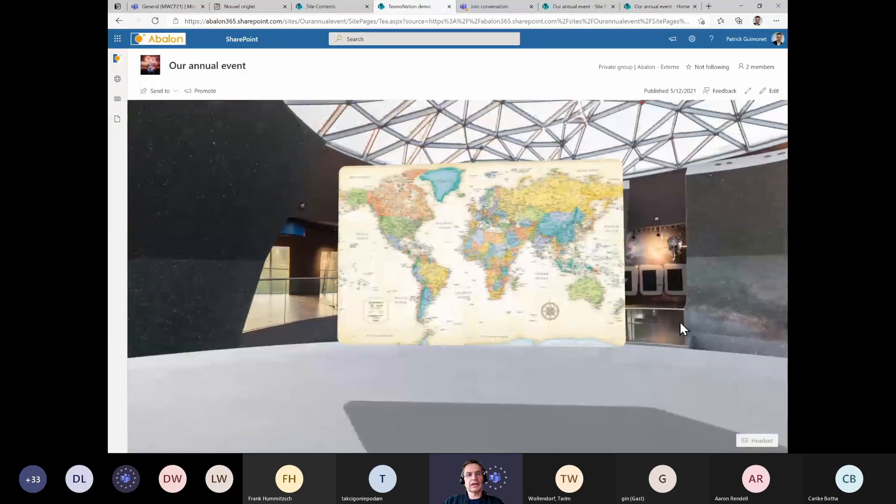
drag(680, 322, 665, 299)
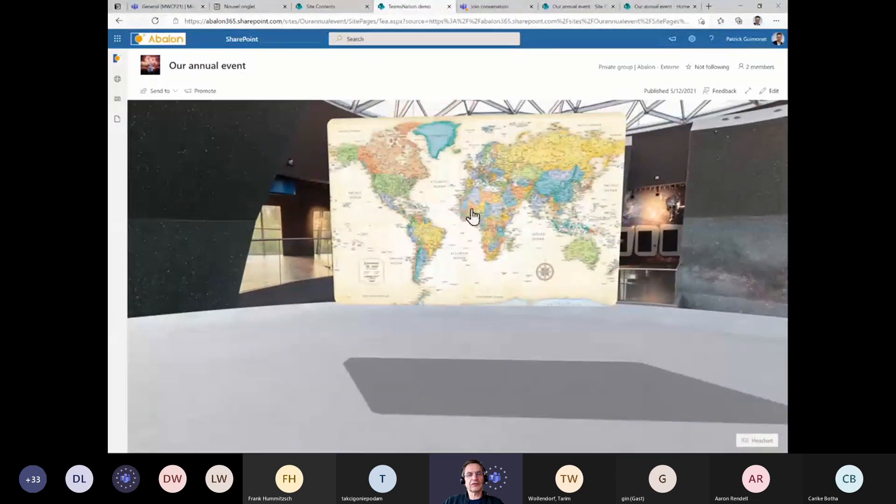
click(474, 238)
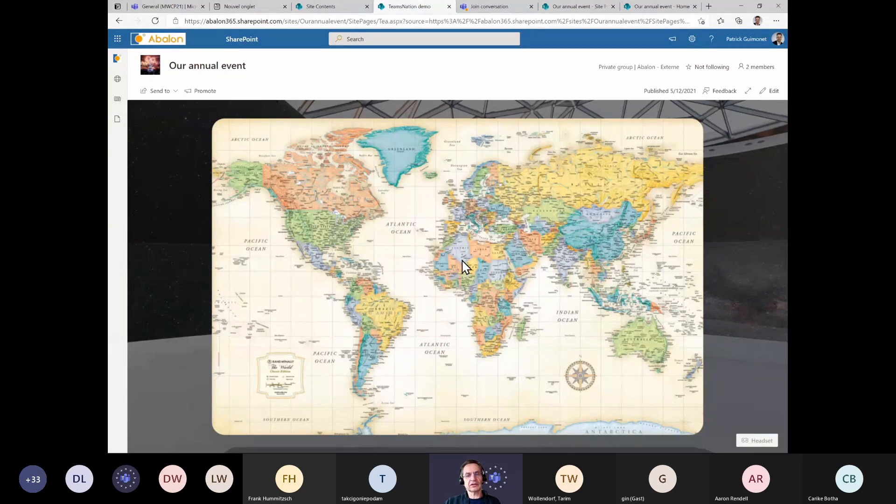
Reload the published space and examine the map image's inspect view and its link control
drag(406, 217, 300, 268)
drag(559, 217, 690, 155)
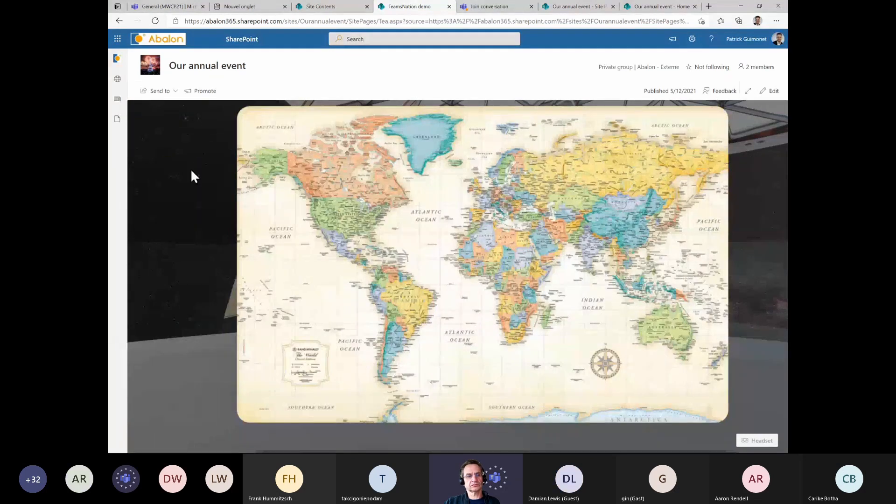
drag(351, 176, 330, 222)
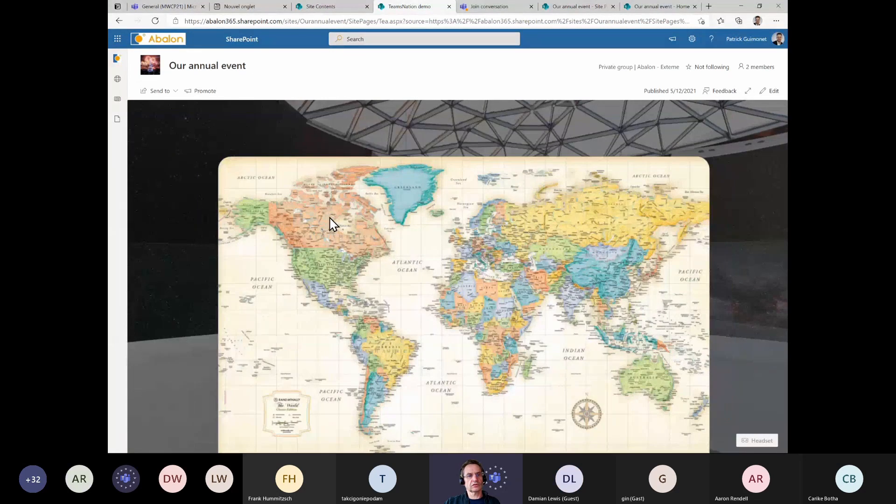
click(155, 20)
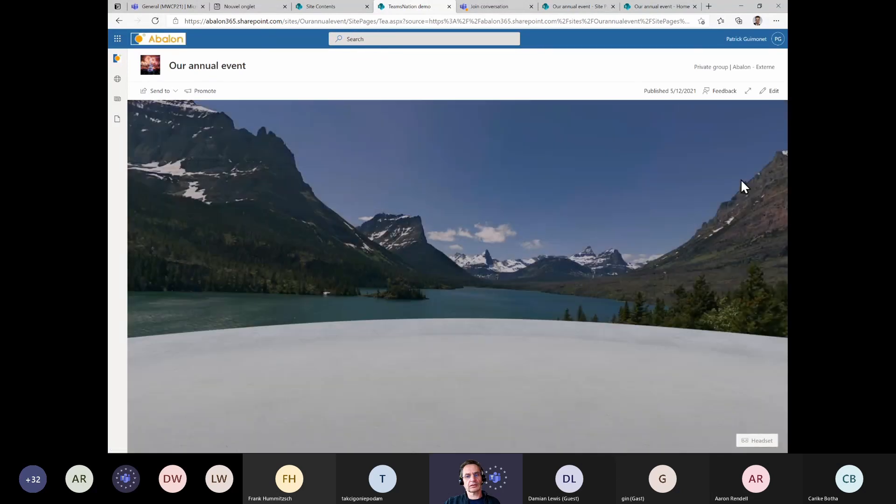
drag(741, 179, 317, 202)
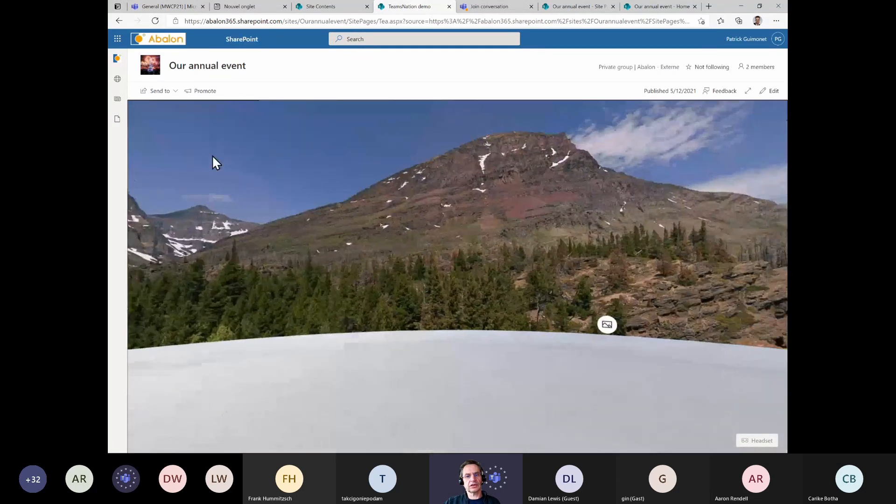
drag(628, 294, 331, 367)
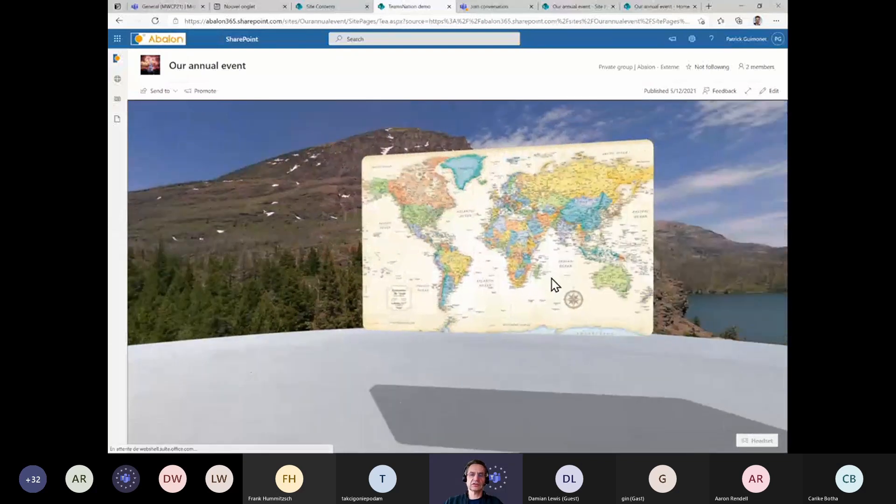
click(542, 258)
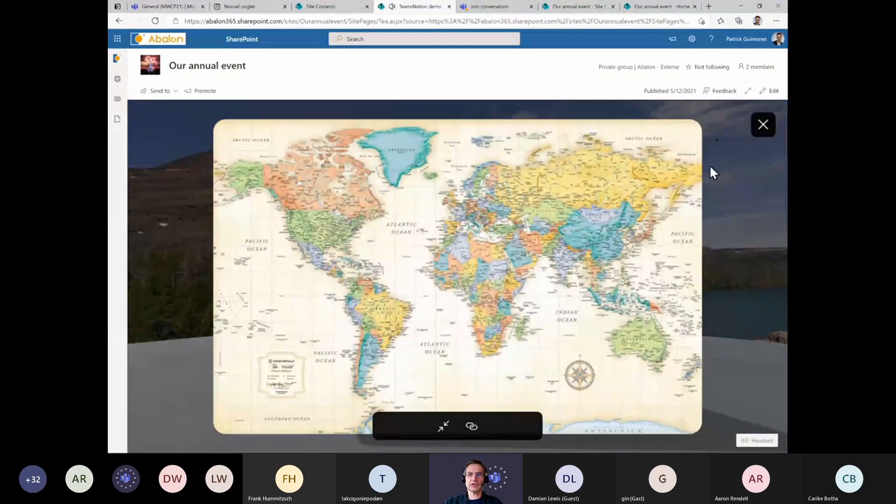
click(471, 427)
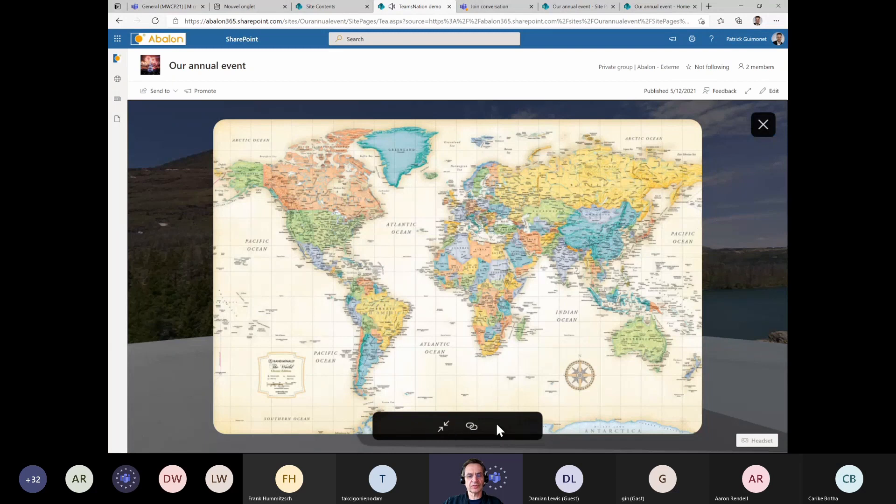
click(762, 123)
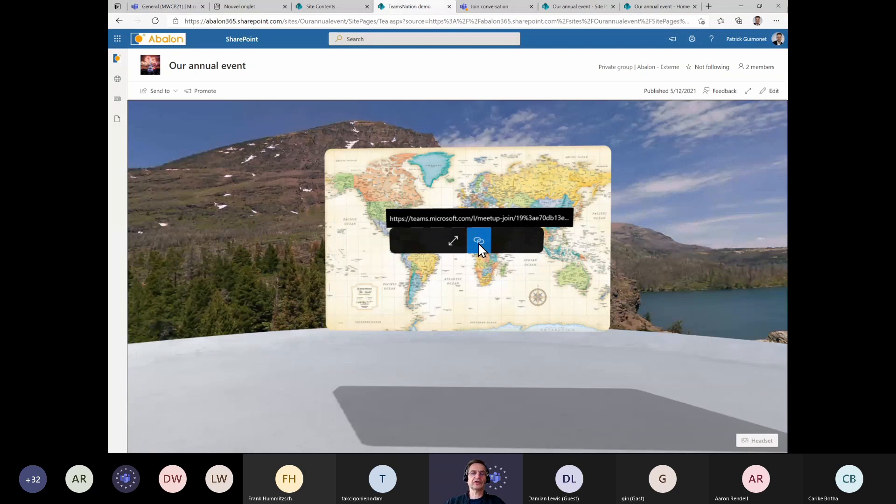
Follow the map's Teams meeting link, decline opening the desktop app, and continue joining in the browser
click(478, 242)
click(470, 65)
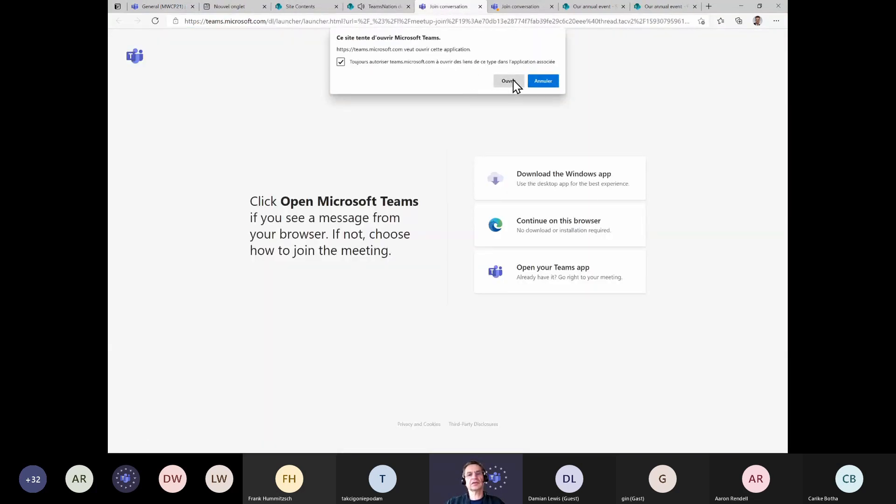
click(542, 81)
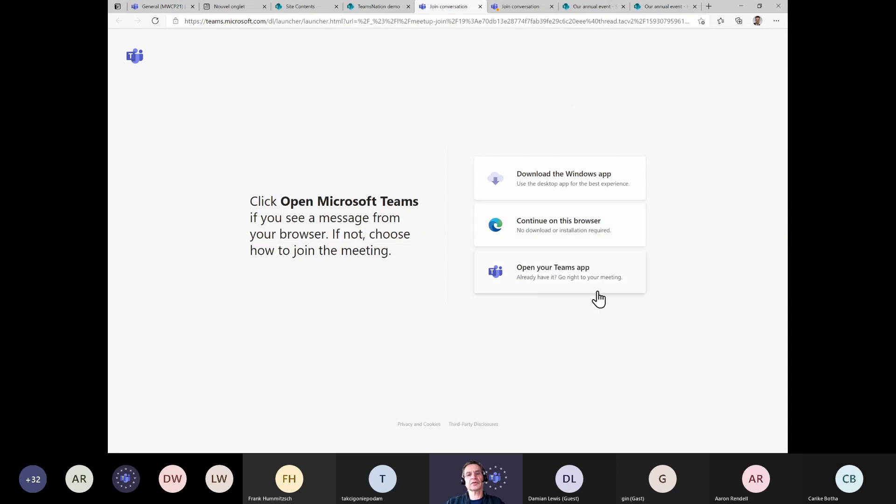
click(543, 228)
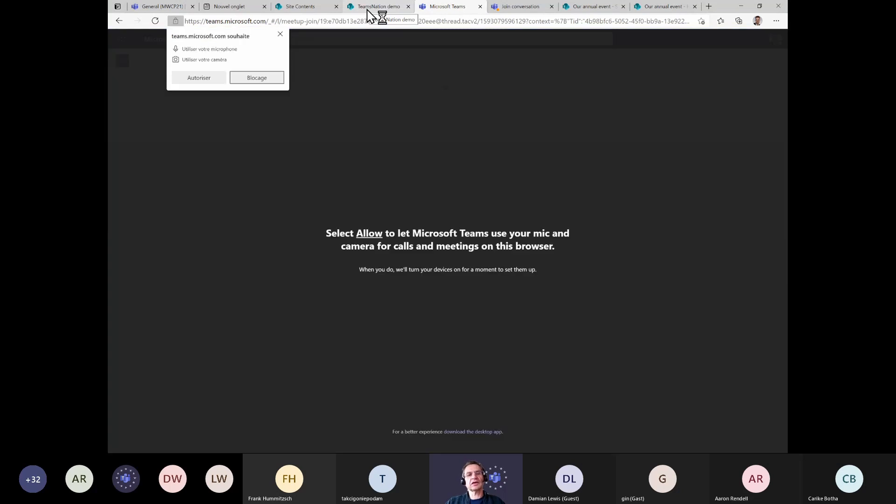
Open the Event-Lobby space from the site pages list and look around its scene
click(369, 9)
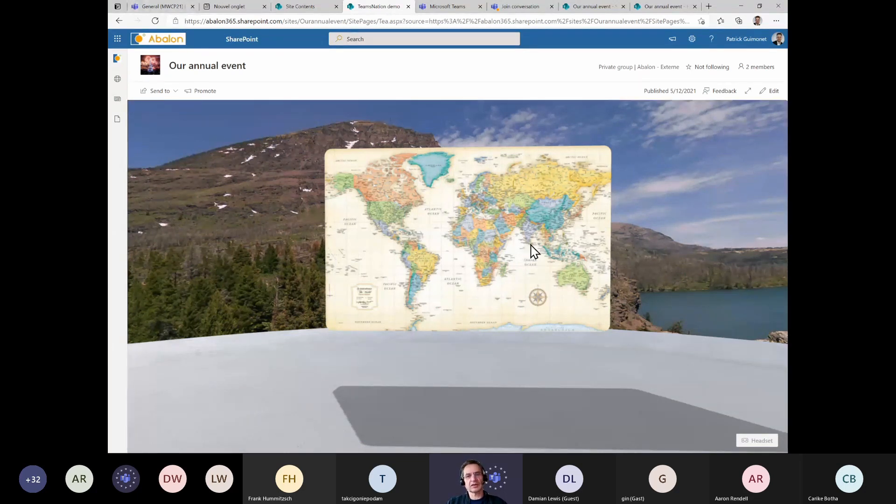
key(alt+Tab)
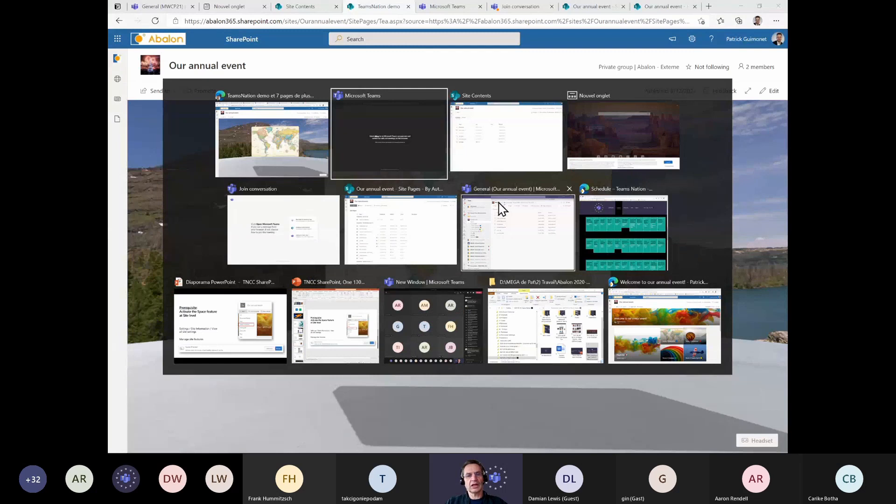
key(alt+Tab)
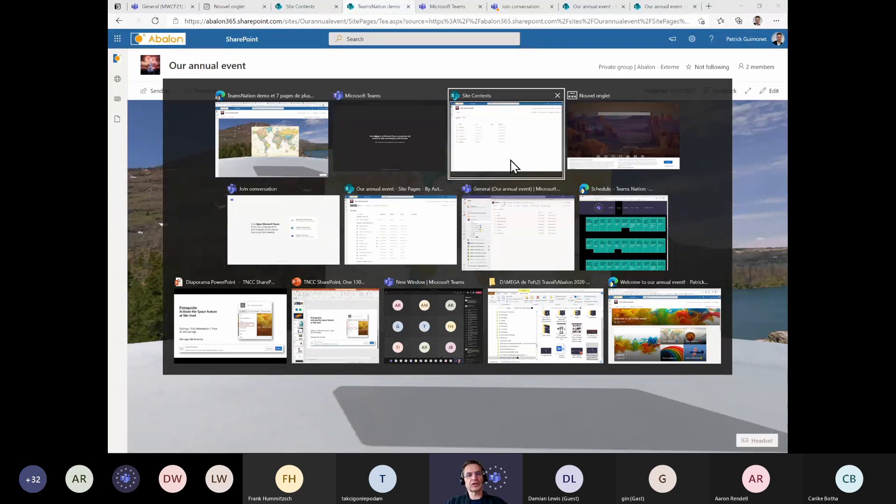
click(481, 142)
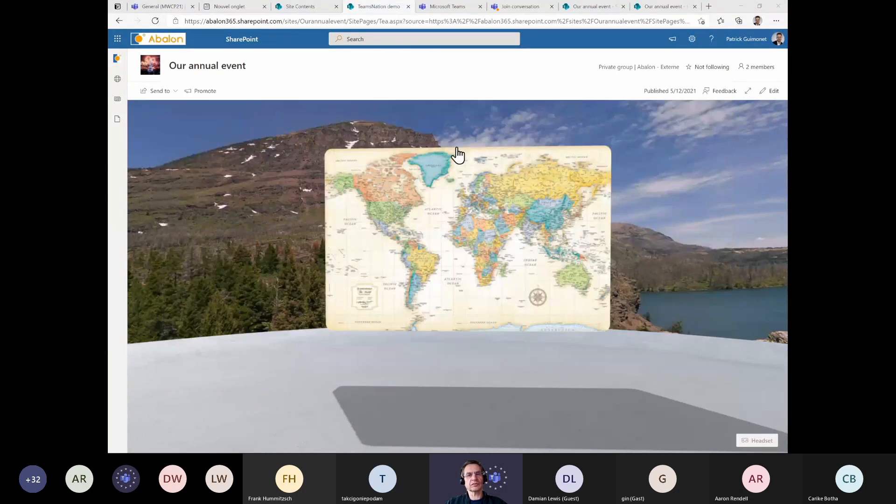
click(171, 269)
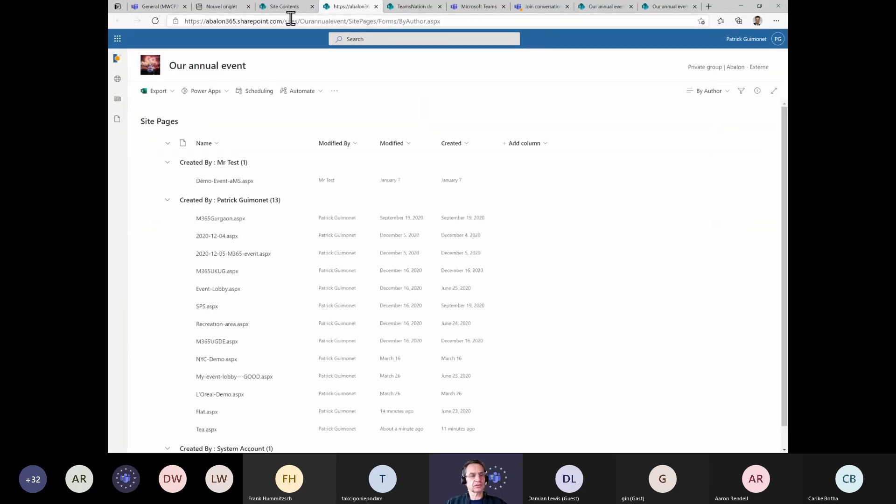
click(218, 293)
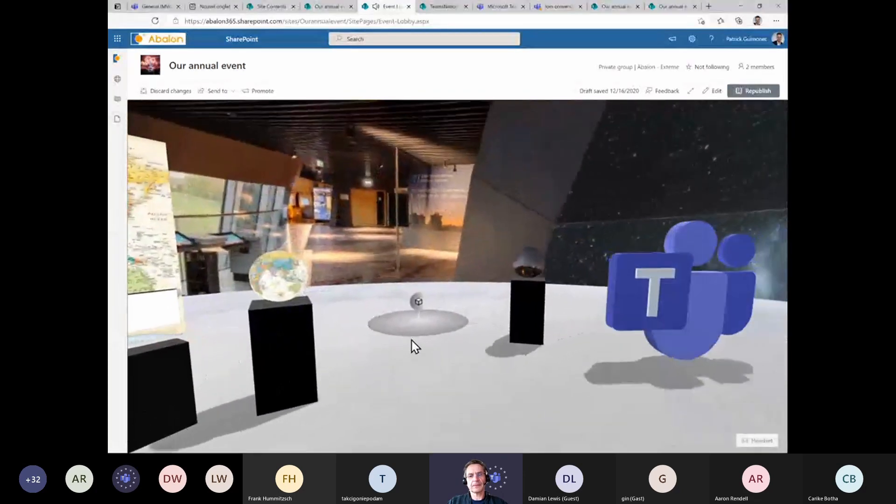
drag(471, 348, 559, 331)
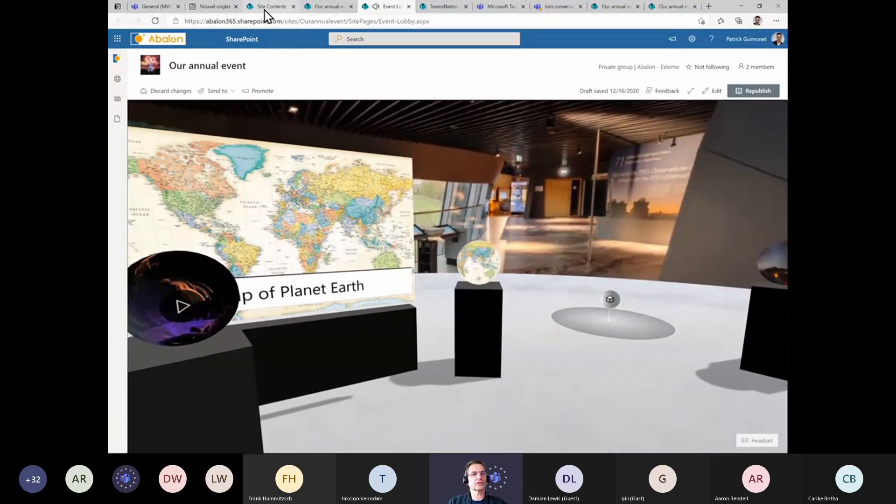
In the Teams app, add a SharePoint tab to the General channel showing the TeamsNation demo page
click(264, 10)
click(203, 7)
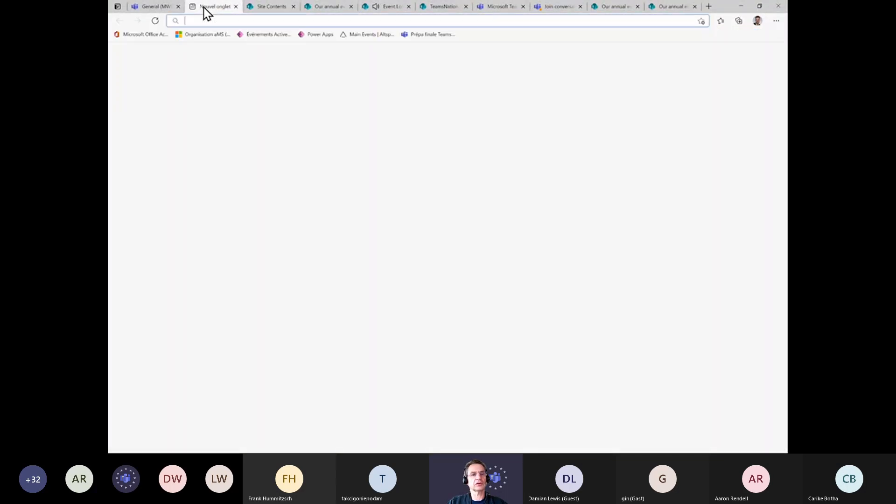
key(alt+Tab)
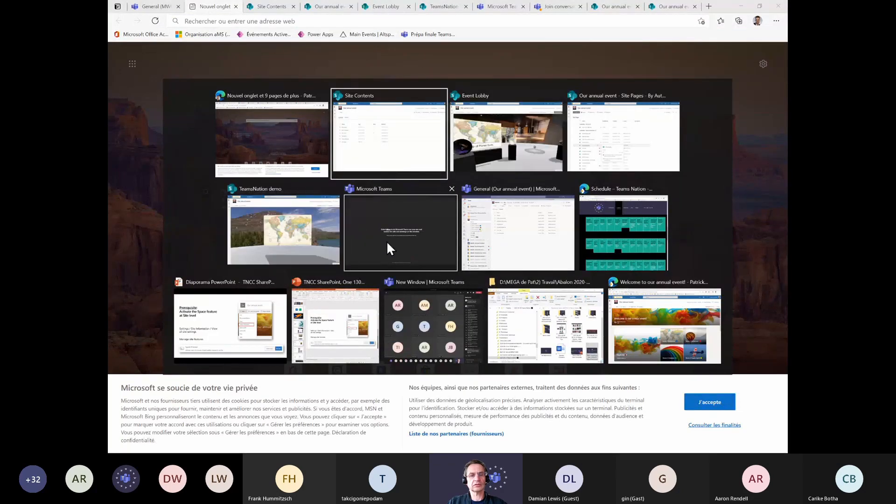
click(511, 223)
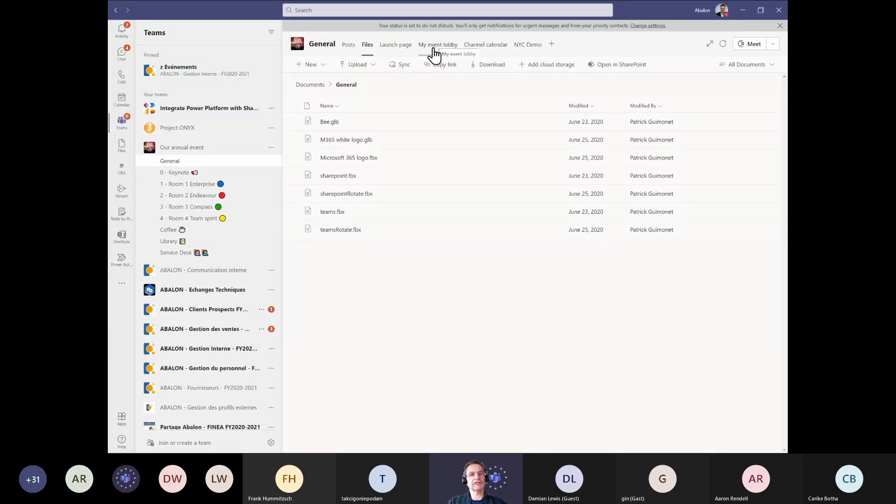
click(553, 44)
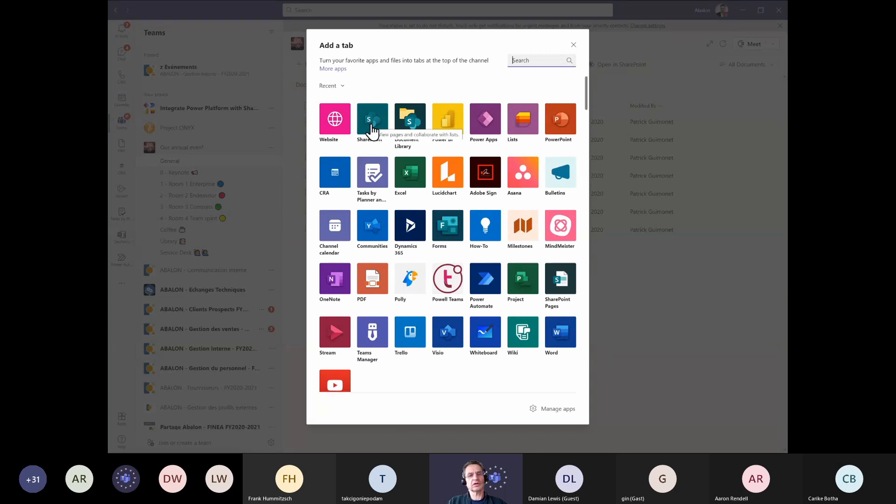
key(Escape)
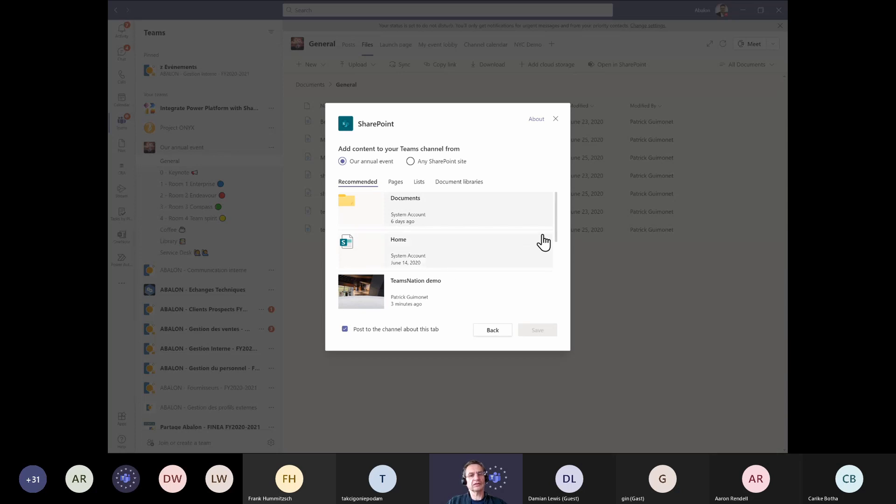
drag(554, 228, 551, 255)
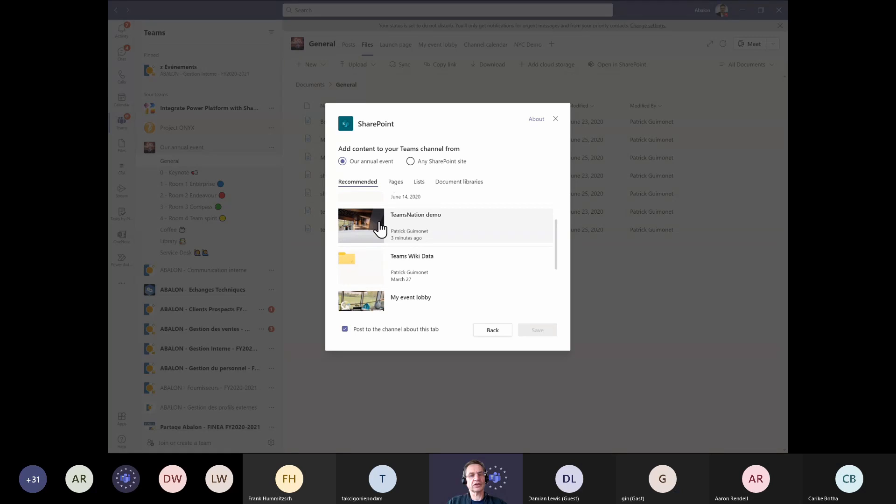
click(415, 227)
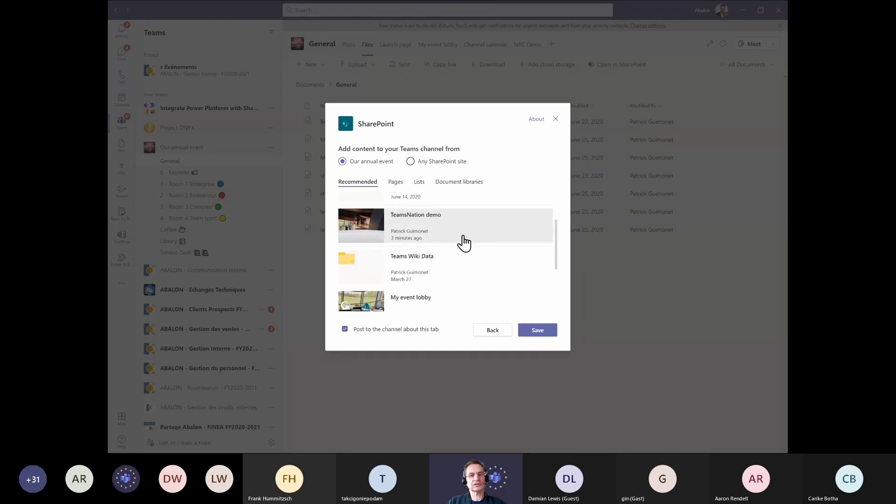
click(535, 333)
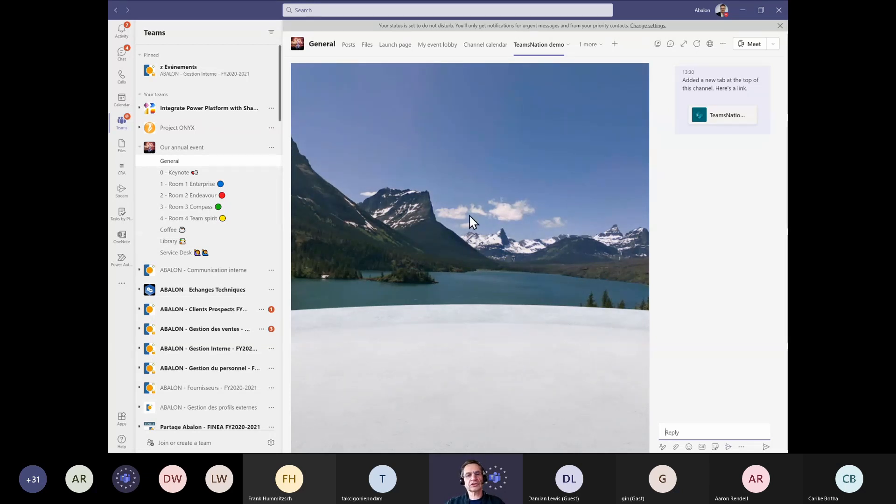
Explore the TeamsNation demo tab's map scene in expanded view, briefly popping the tab out into its own window
drag(550, 322, 604, 173)
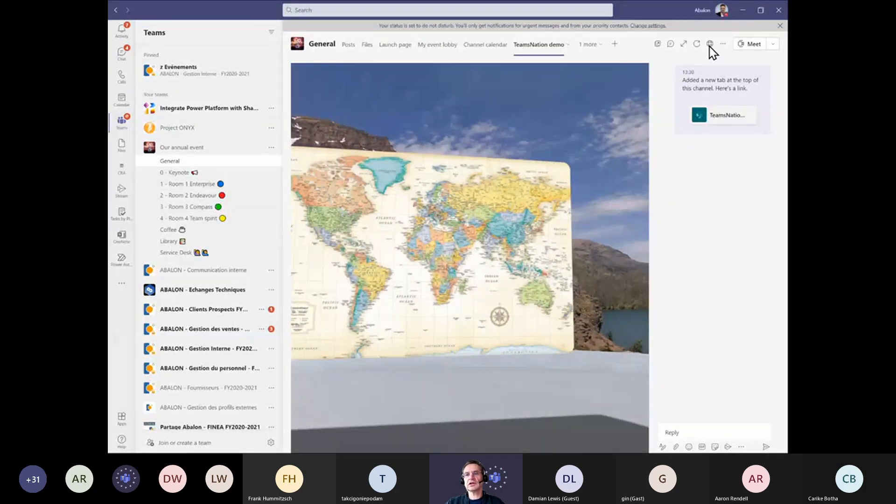
click(670, 44)
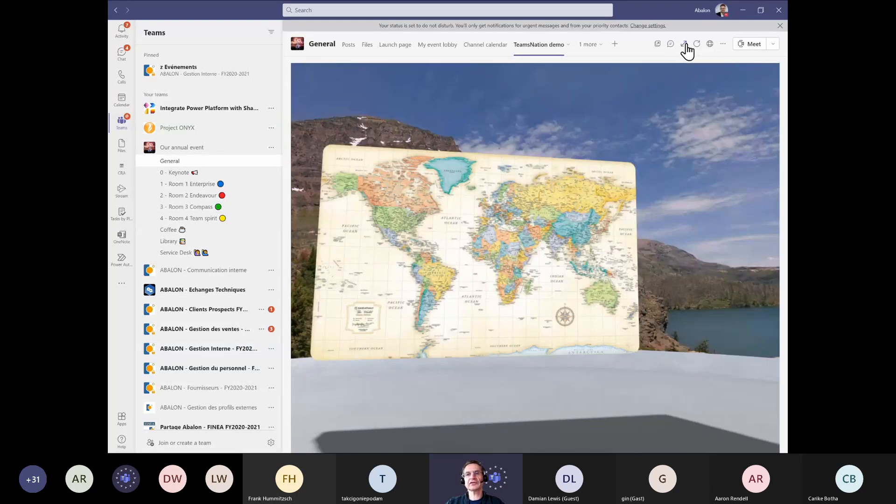
click(684, 44)
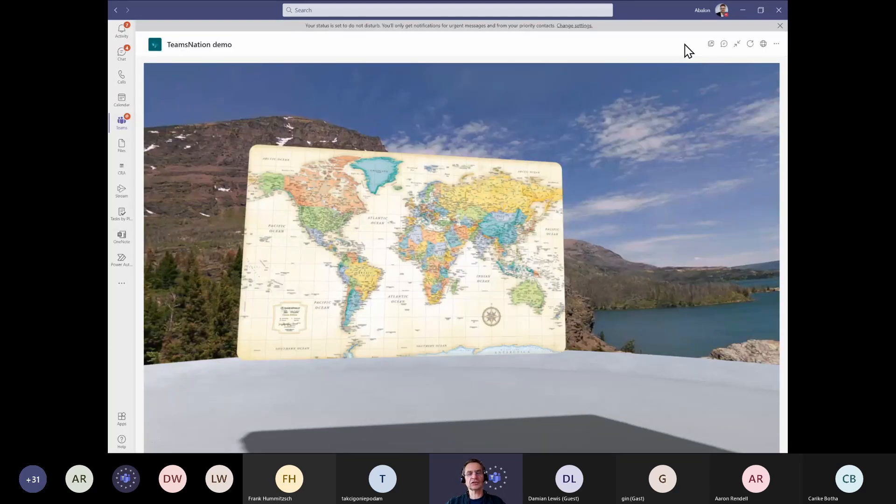
drag(696, 216, 704, 212)
drag(511, 298, 594, 360)
drag(525, 181, 399, 135)
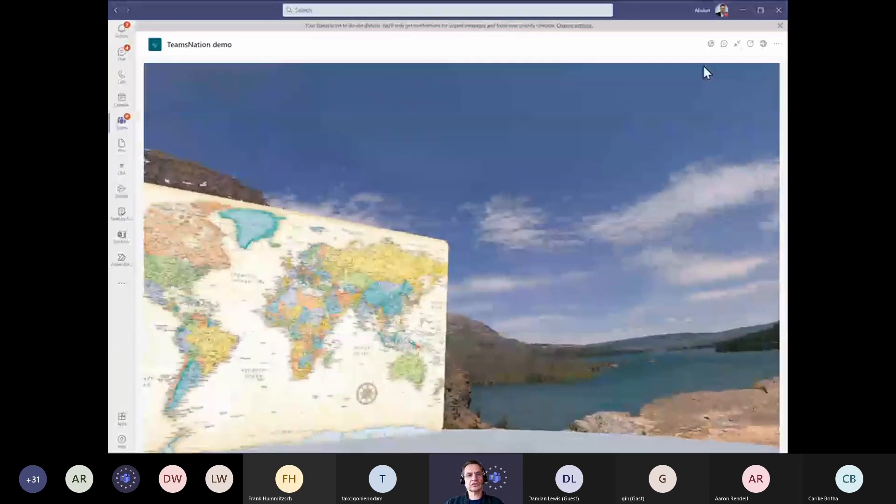
drag(703, 65, 428, 157)
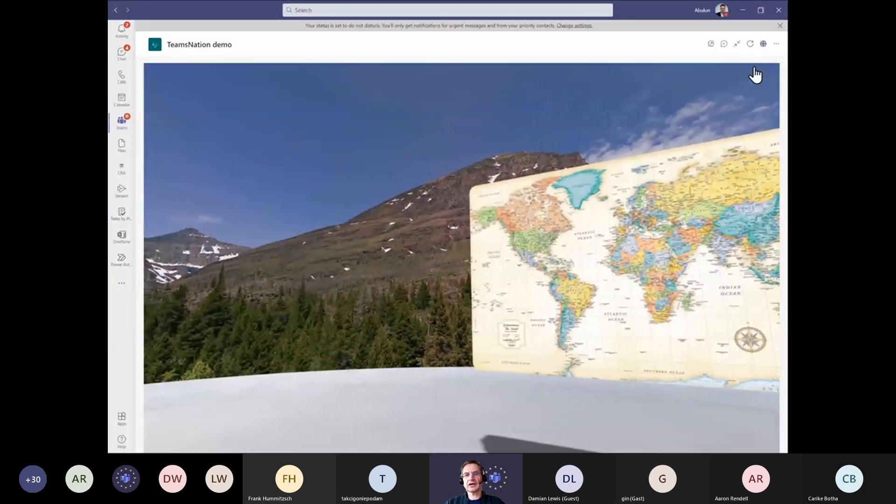
click(737, 45)
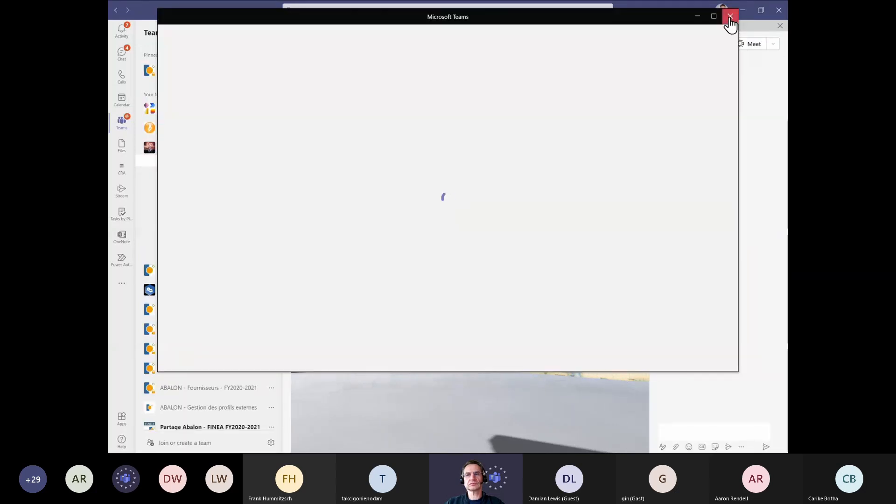
click(730, 17)
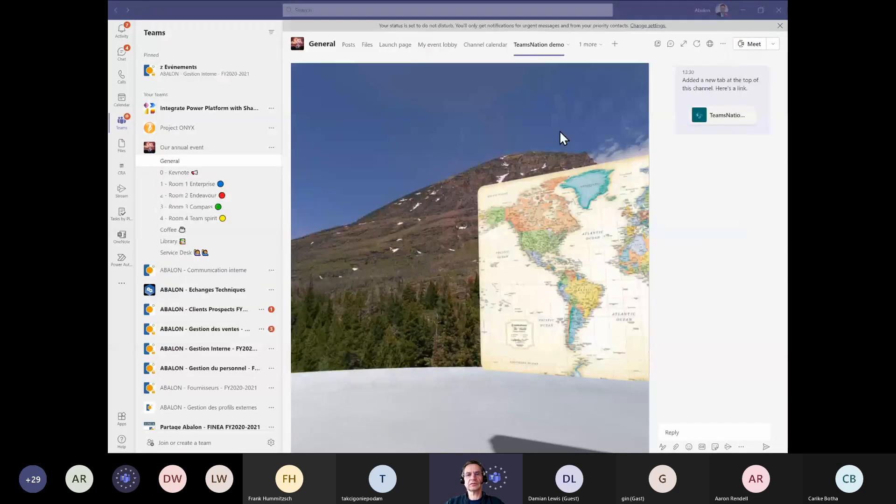
Open the My event lobby tab, dismiss the error dialog, and expand the tab without the conversation pane
click(442, 45)
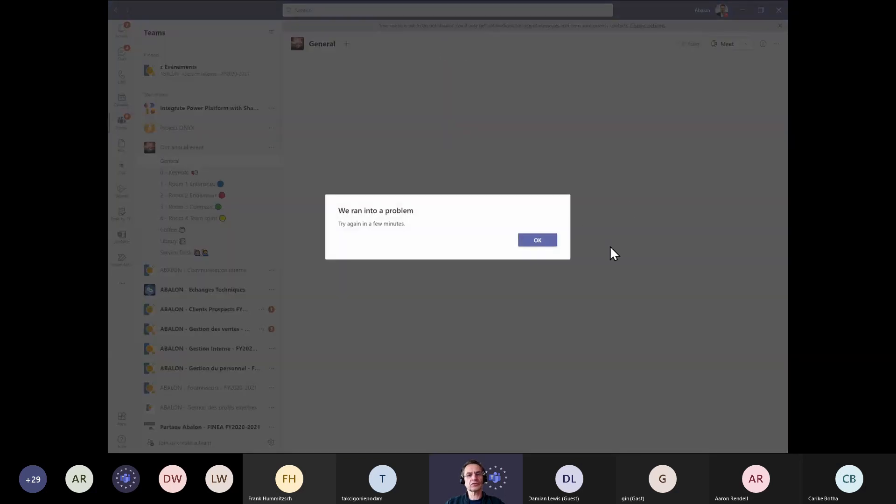
click(534, 240)
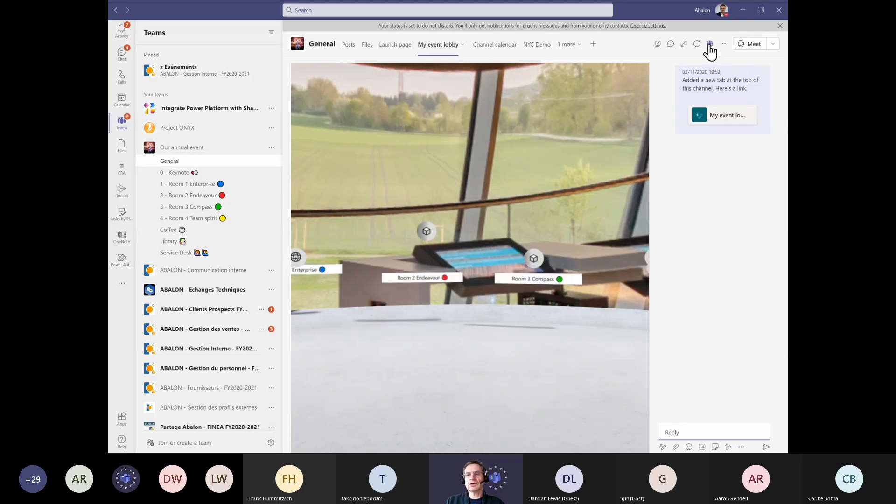
click(683, 44)
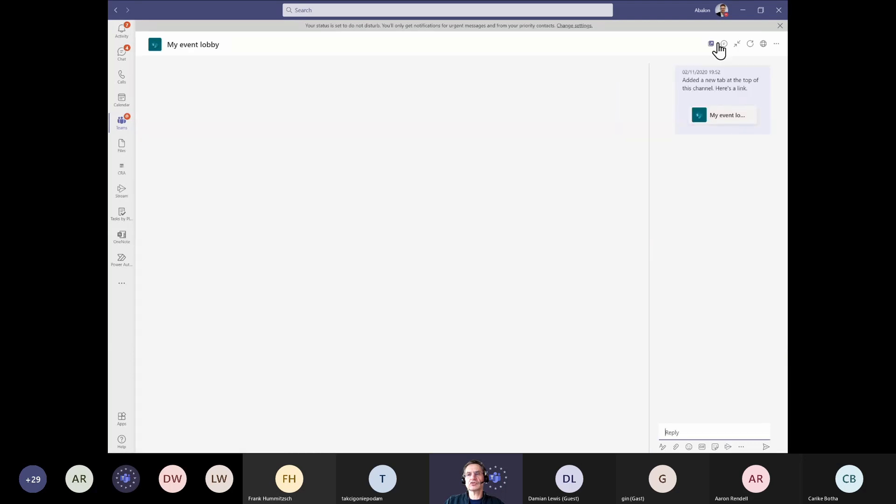
click(725, 44)
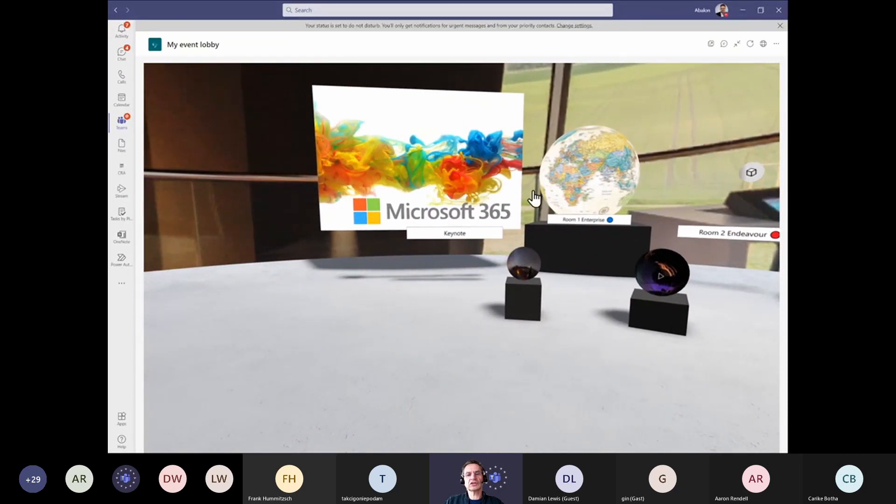
Look around the event lobby and inspect the rugby ball and bee objects on their plinths
drag(497, 146, 542, 194)
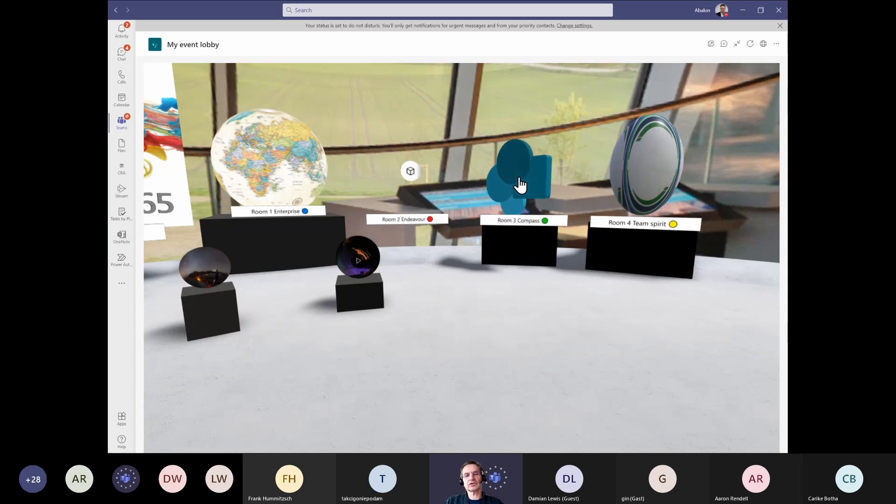
click(649, 167)
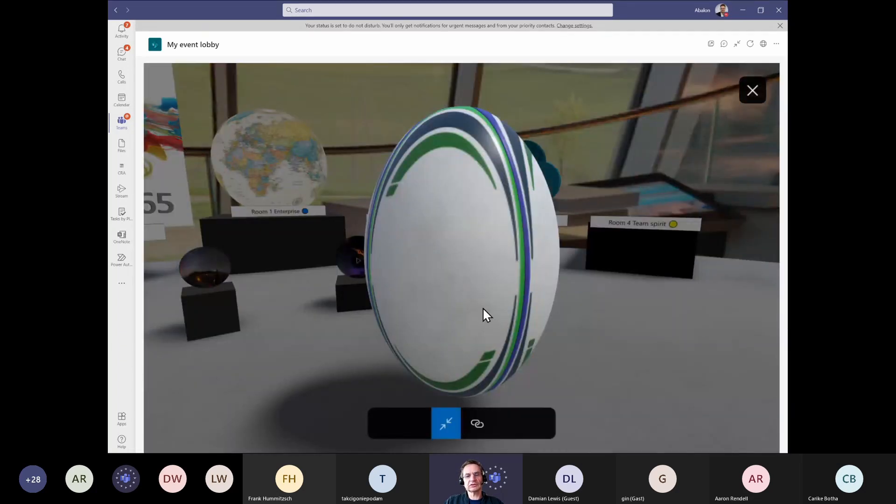
drag(482, 307, 455, 421)
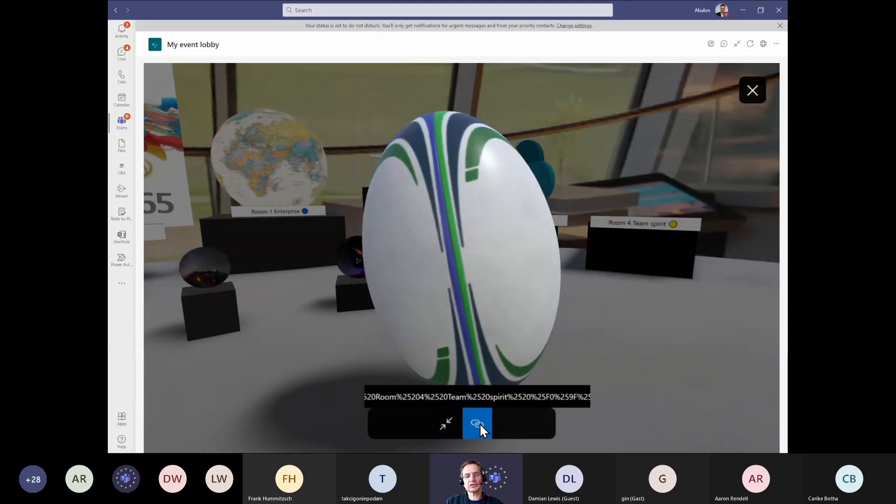
click(446, 424)
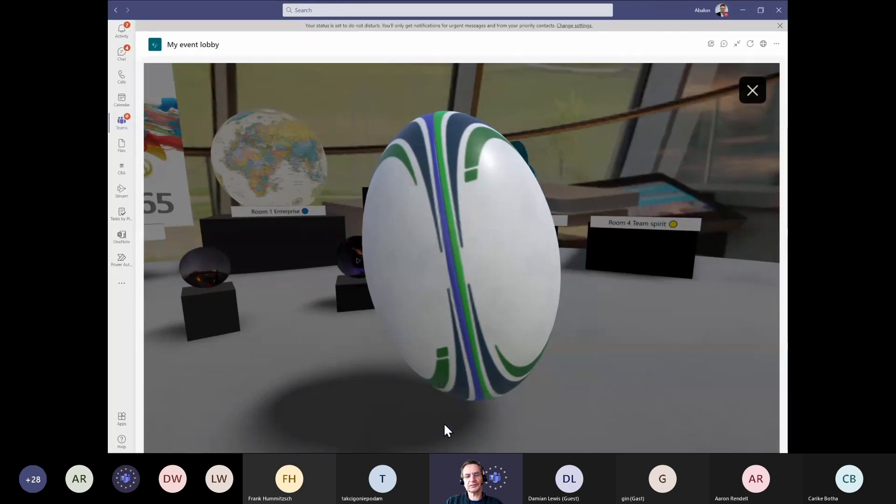
click(443, 423)
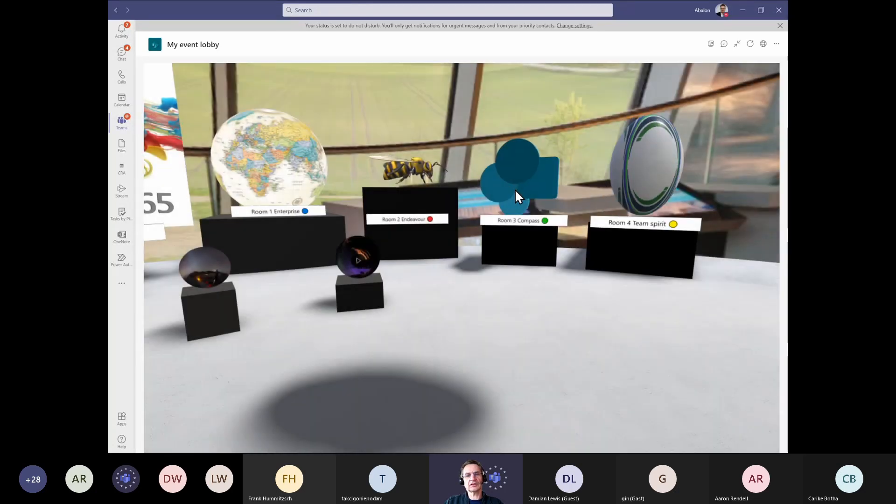
click(422, 168)
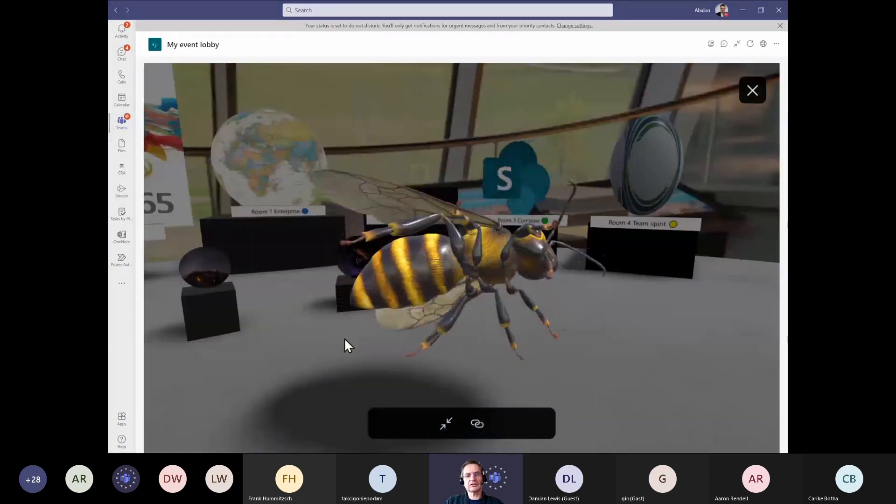
Inspect the bee model up close, then look around the lobby toward the wall of slides
drag(345, 339, 504, 253)
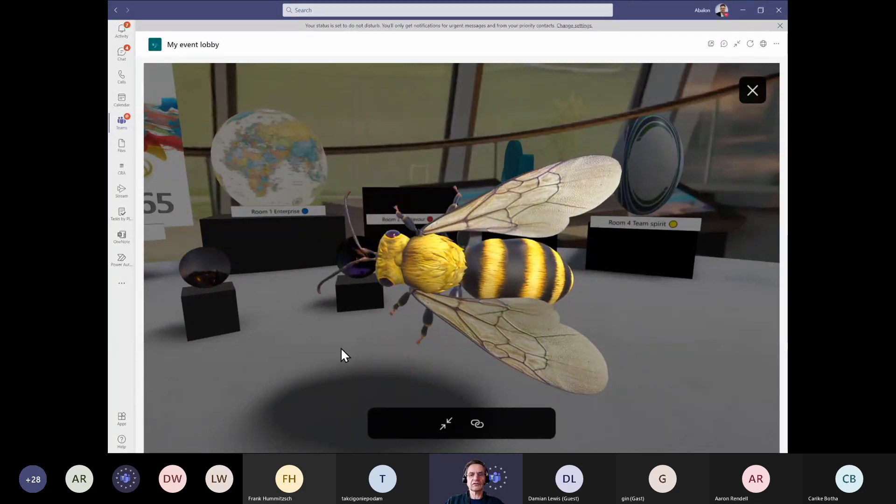
click(752, 90)
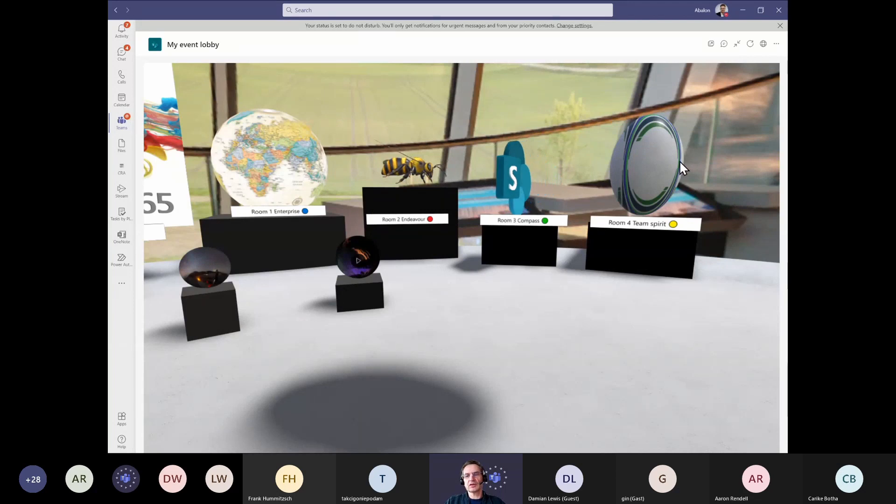
drag(721, 197, 424, 170)
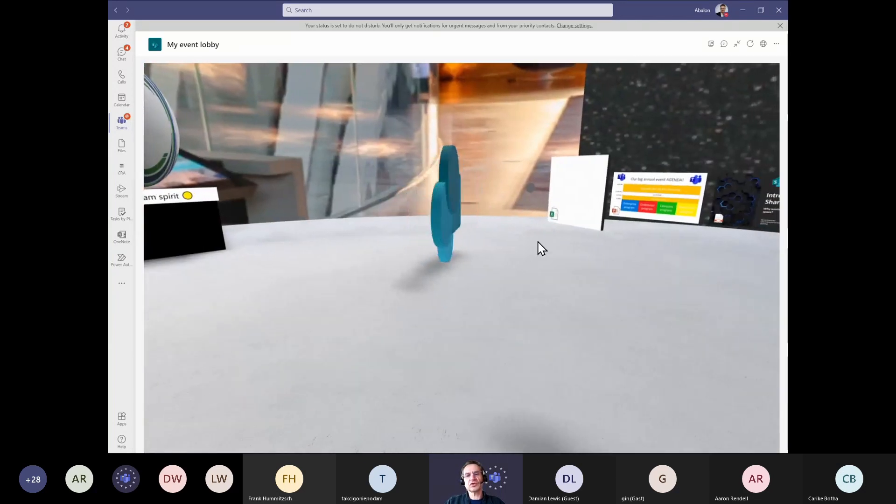
drag(533, 238, 466, 198)
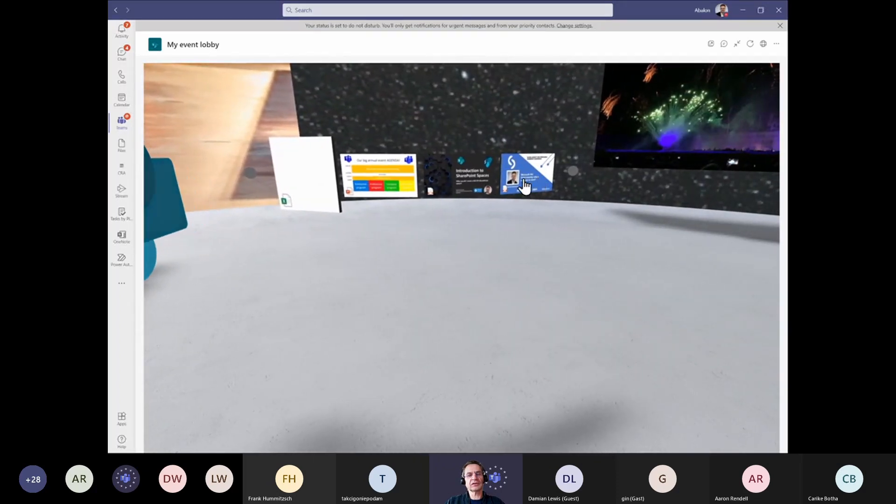
drag(447, 187, 351, 196)
drag(438, 205, 570, 199)
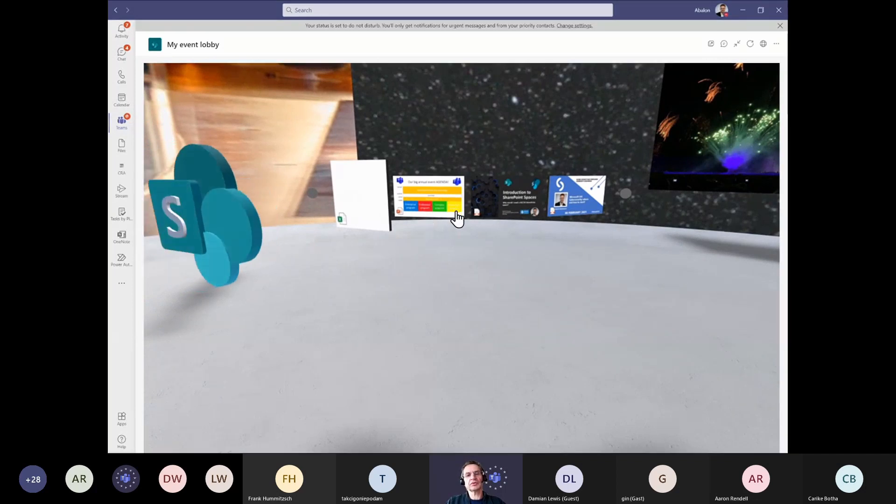
Open the event agenda slide from the lobby wall in a new browser tab
click(428, 203)
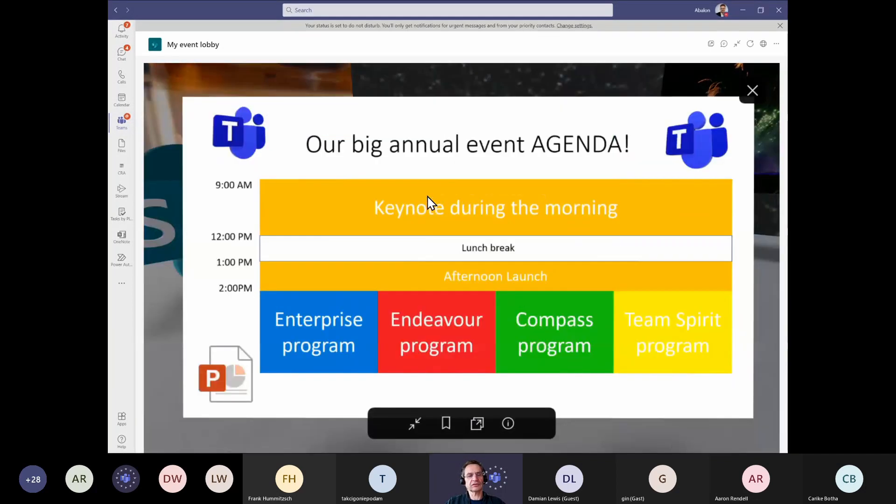
click(477, 424)
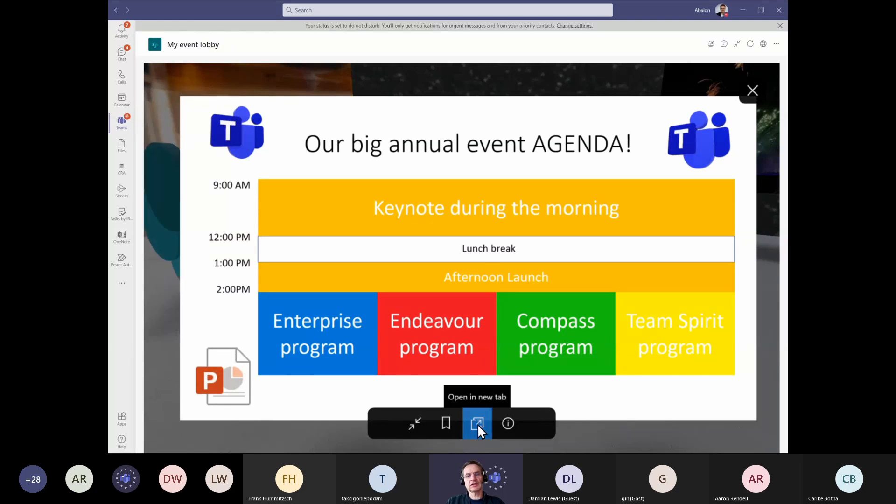
click(481, 423)
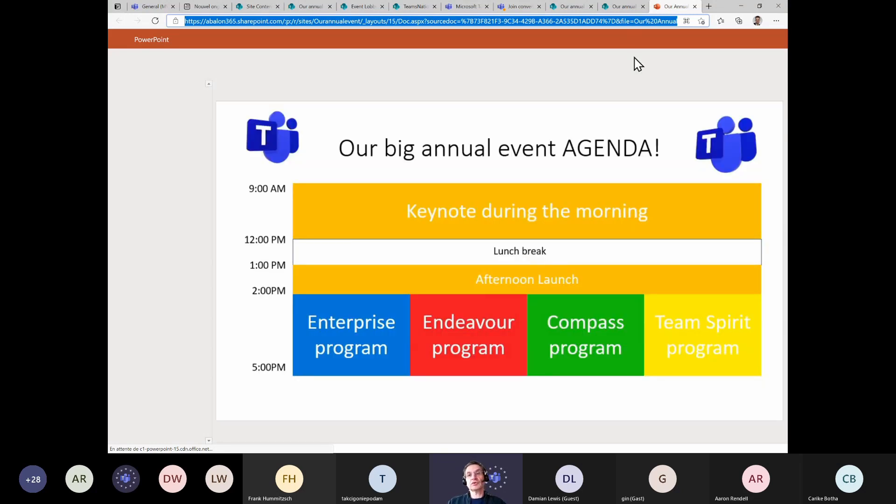
Browse the open browser tabs, then return to the Teams lobby tab and look around its scene
click(618, 6)
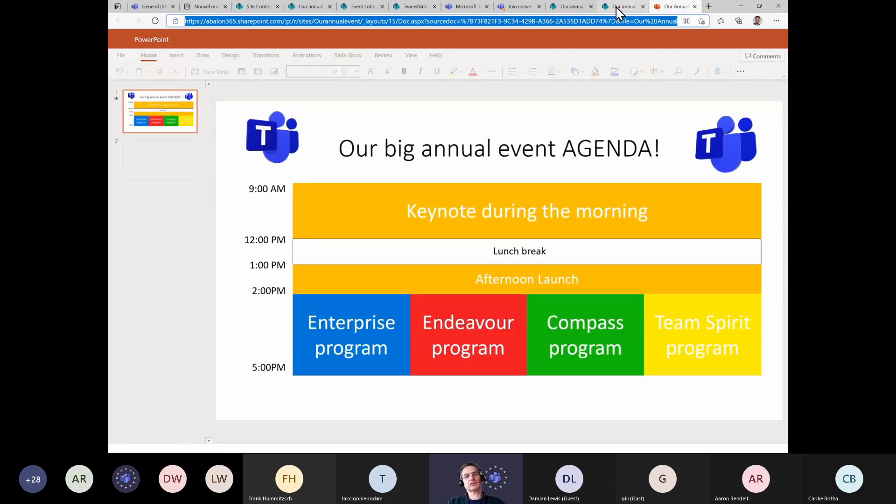
click(577, 8)
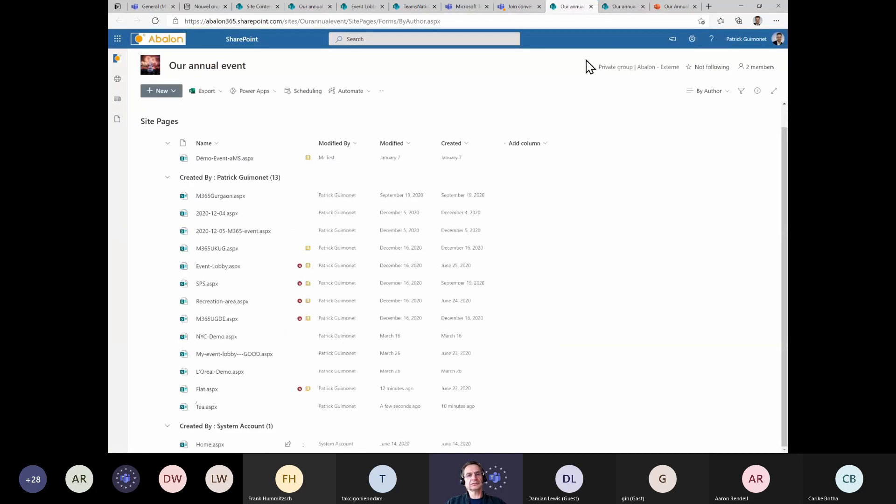
key(alt+Tab)
click(610, 85)
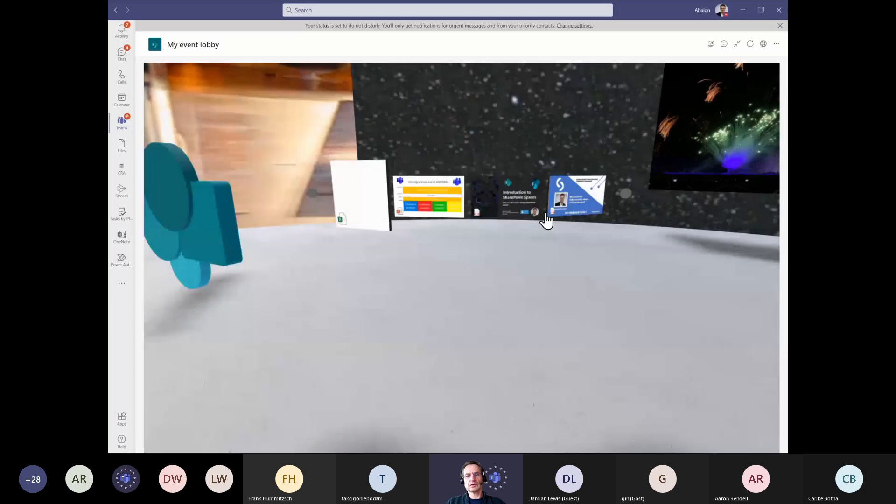
drag(442, 250, 327, 334)
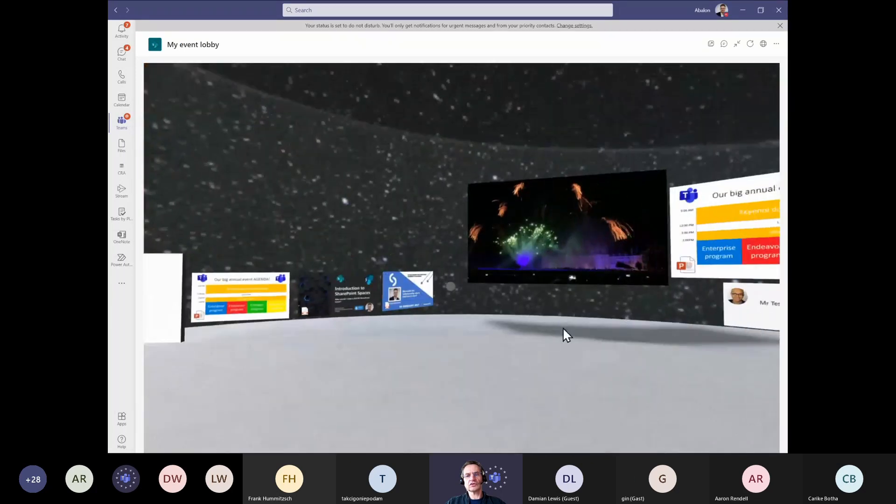
drag(467, 335, 761, 230)
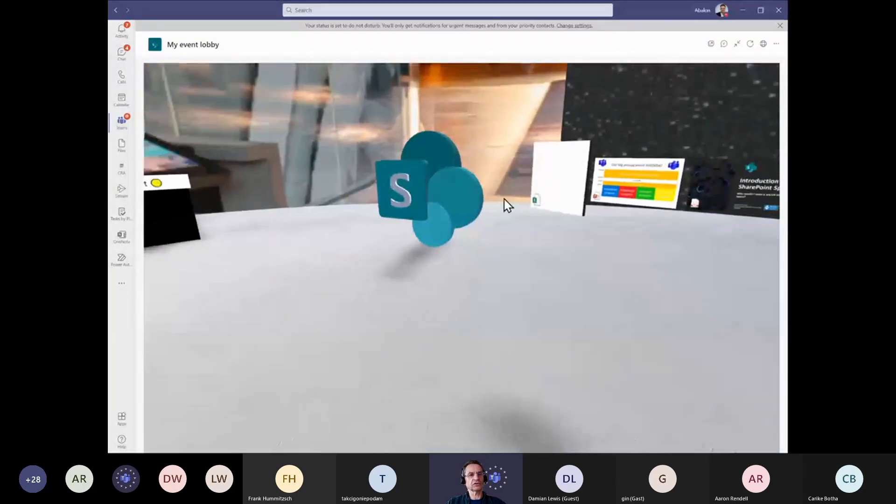
Switch to the Event Lobby SharePoint page in the browser and open it for editing
key(alt+Tab)
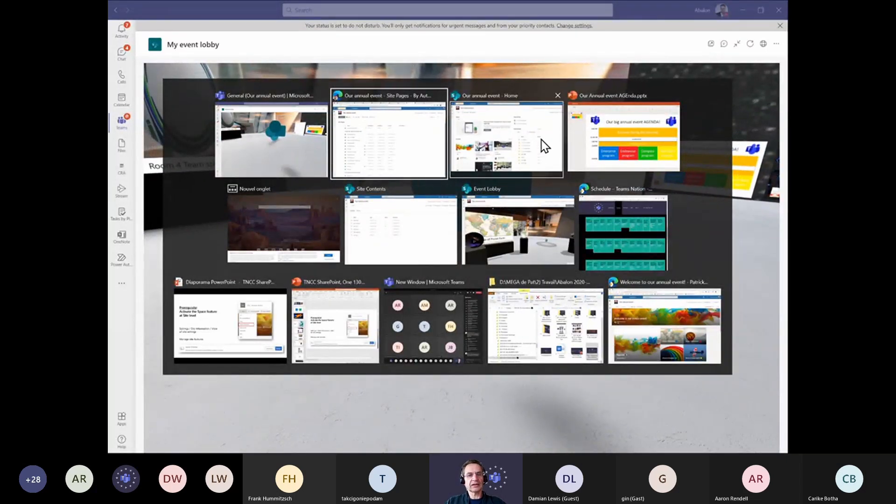
click(516, 236)
drag(393, 207, 490, 214)
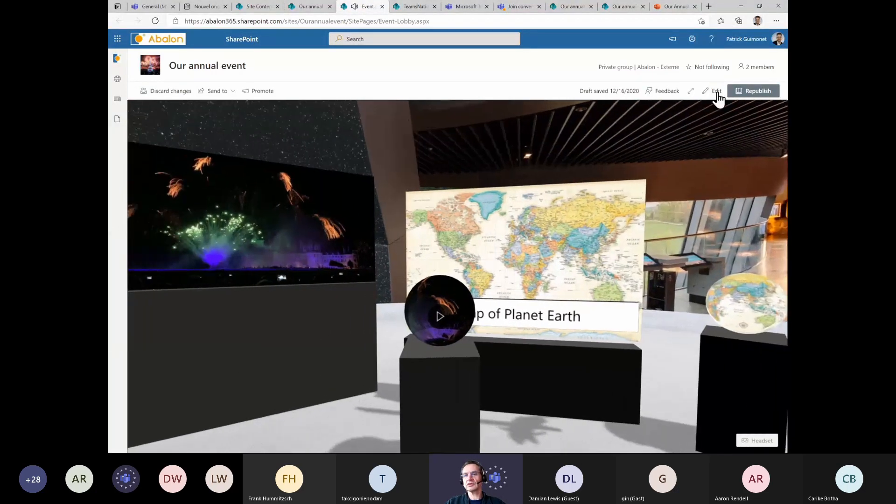
click(717, 93)
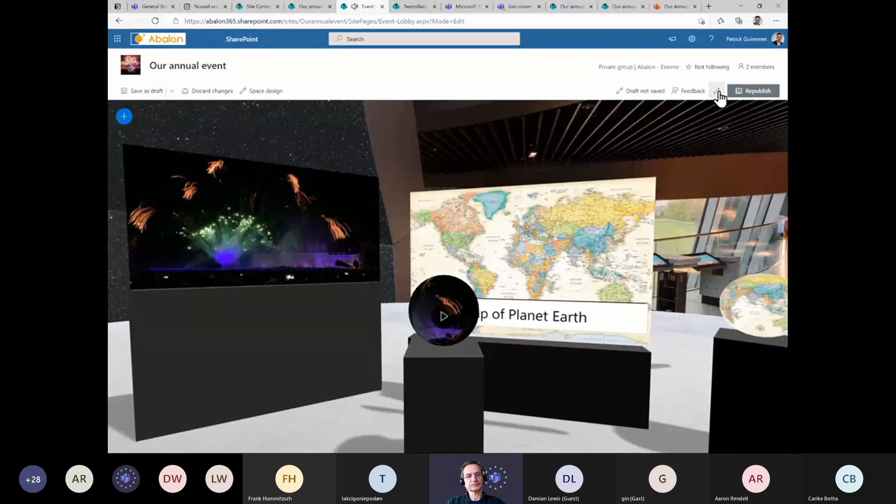
Add a 3D object on the lobby floor, inserting the teamsRotate model from recent 3D models
click(125, 119)
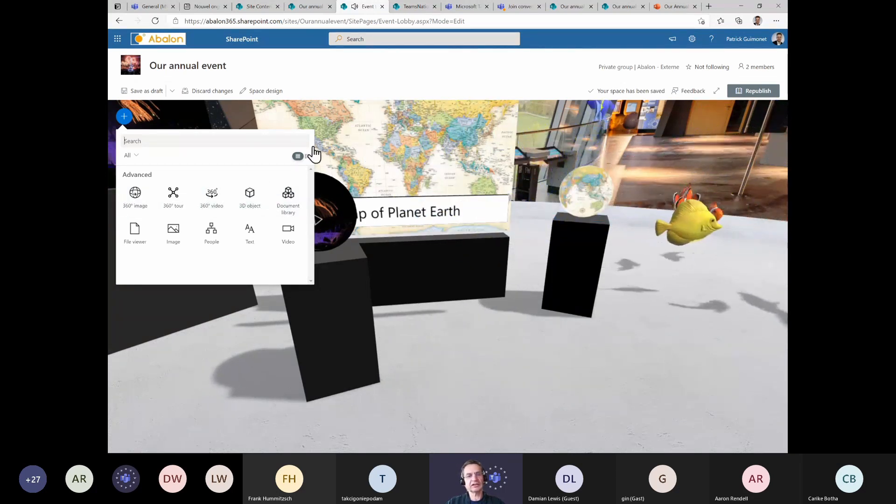
click(250, 199)
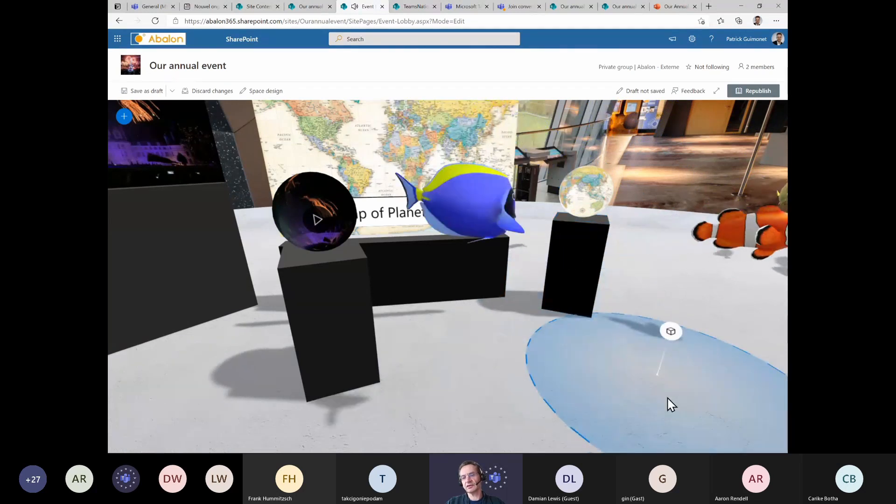
click(670, 404)
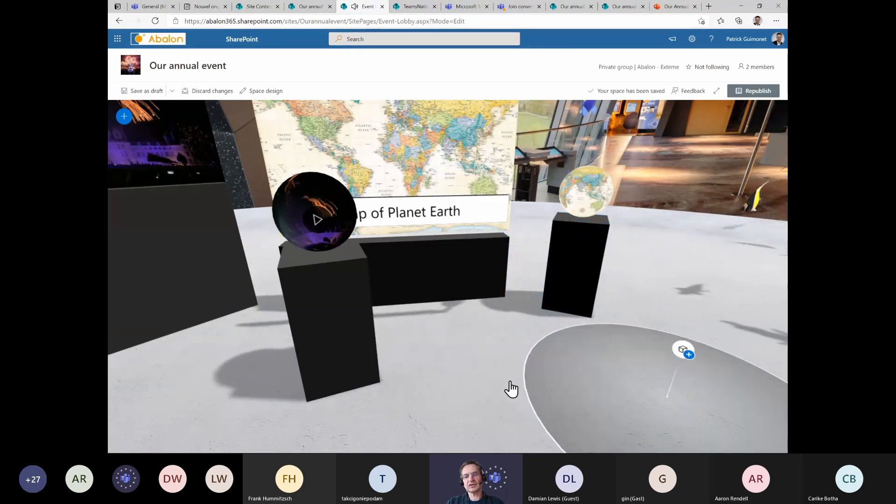
click(442, 387)
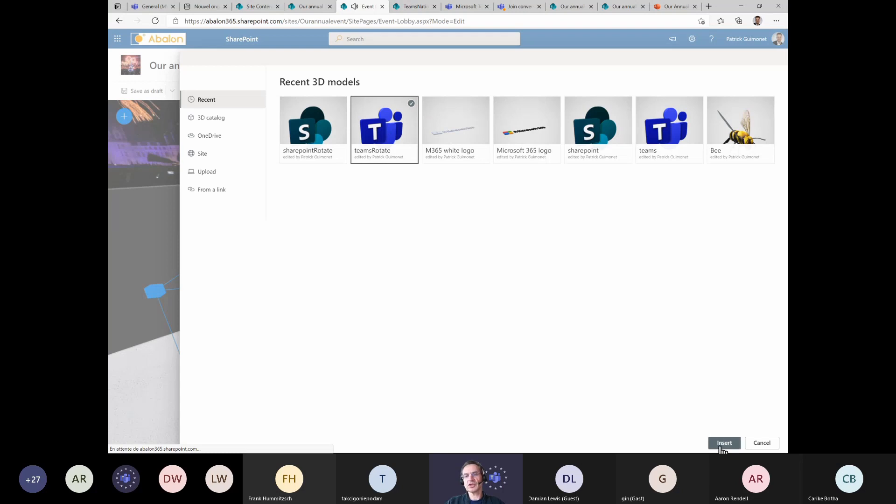
click(721, 447)
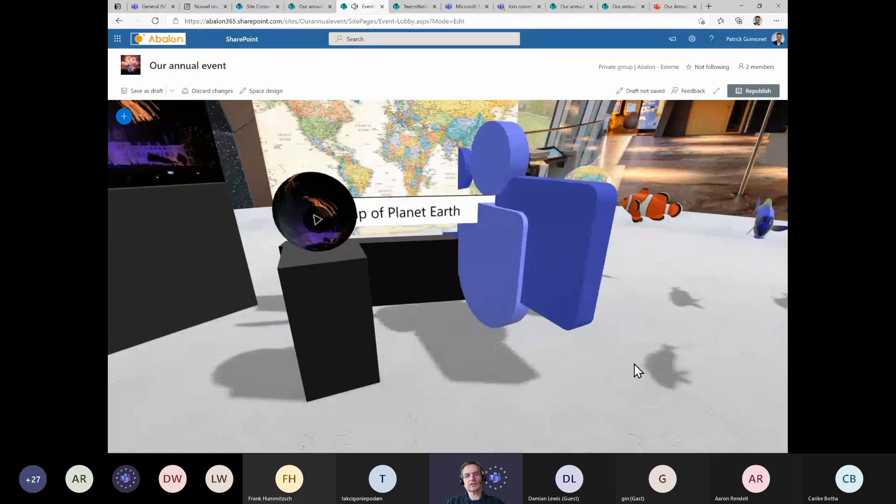
Select the inserted Teams logo model and set its distance from user to 8
drag(633, 265, 545, 160)
drag(712, 160, 494, 303)
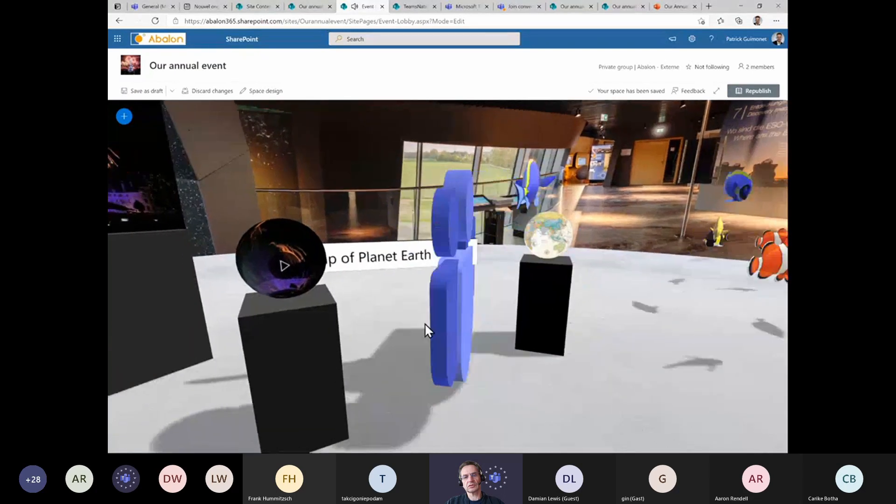
drag(682, 348, 722, 358)
drag(632, 402, 470, 386)
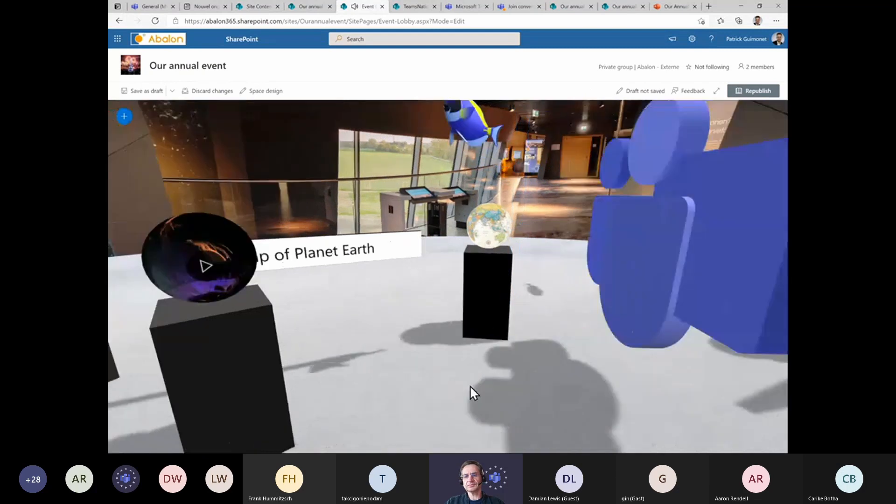
click(457, 266)
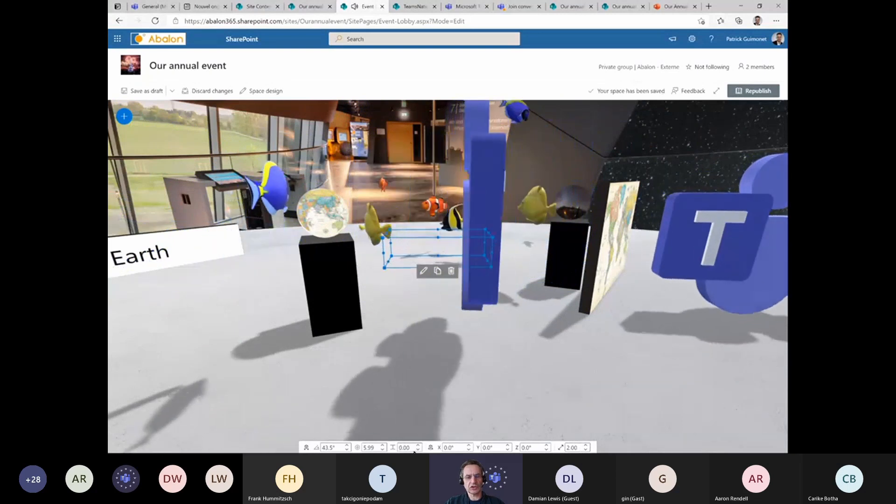
click(382, 450)
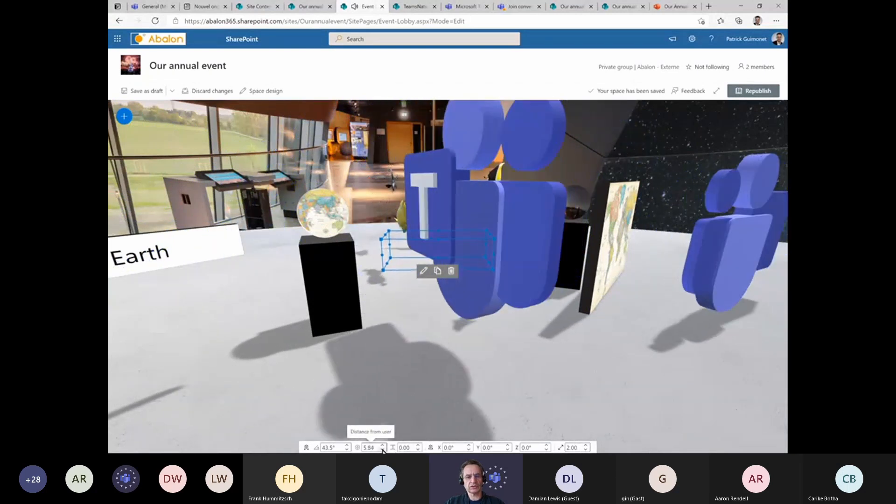
click(382, 449)
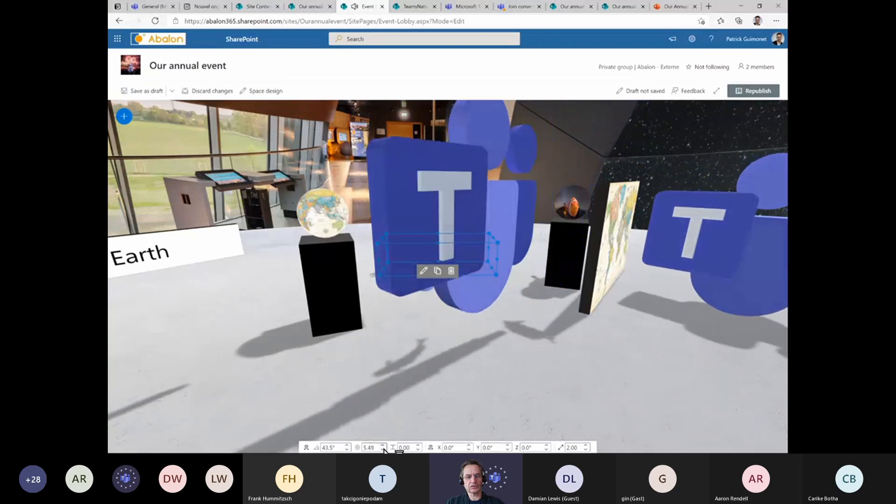
click(383, 447)
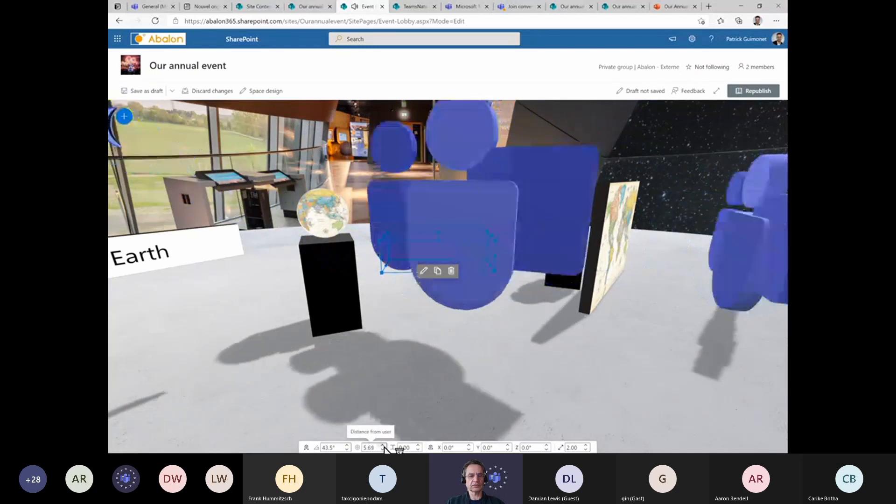
click(384, 450)
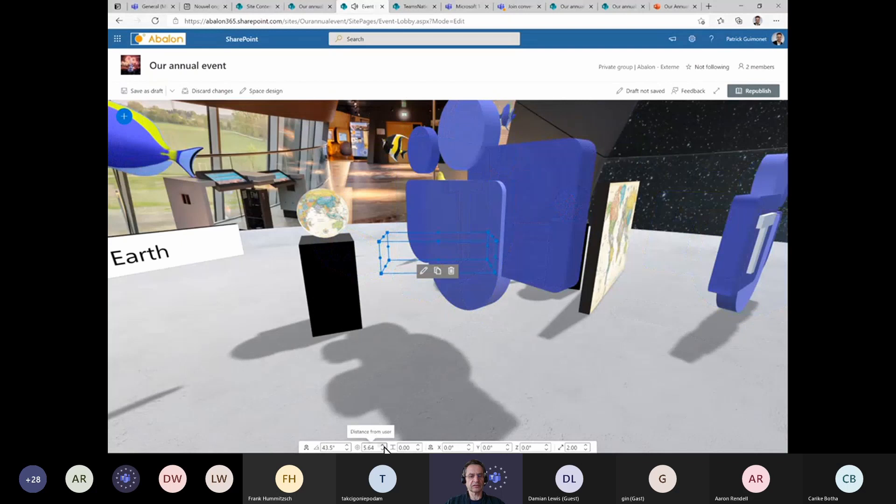
click(383, 446)
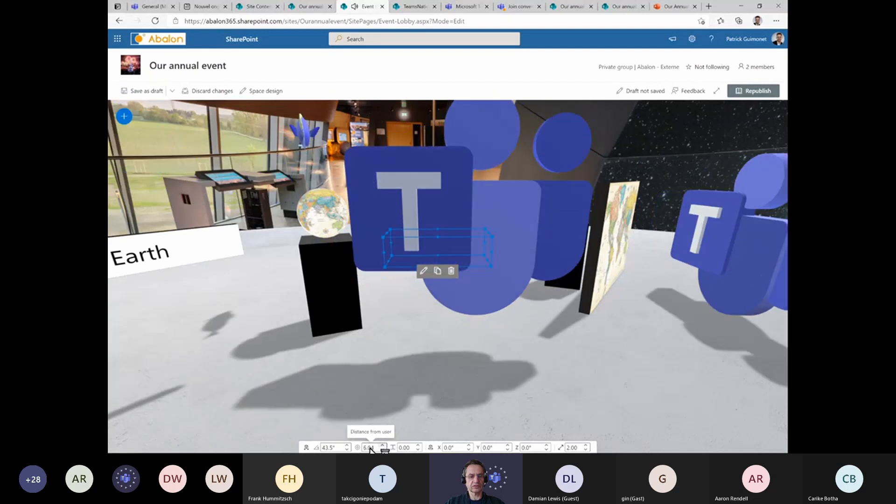
click(384, 450)
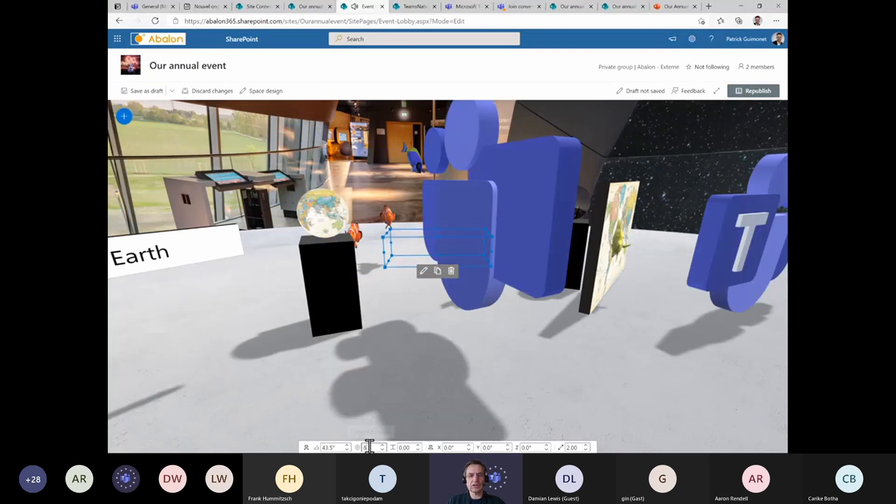
double_click(369, 448)
text(8)
key(Tab)
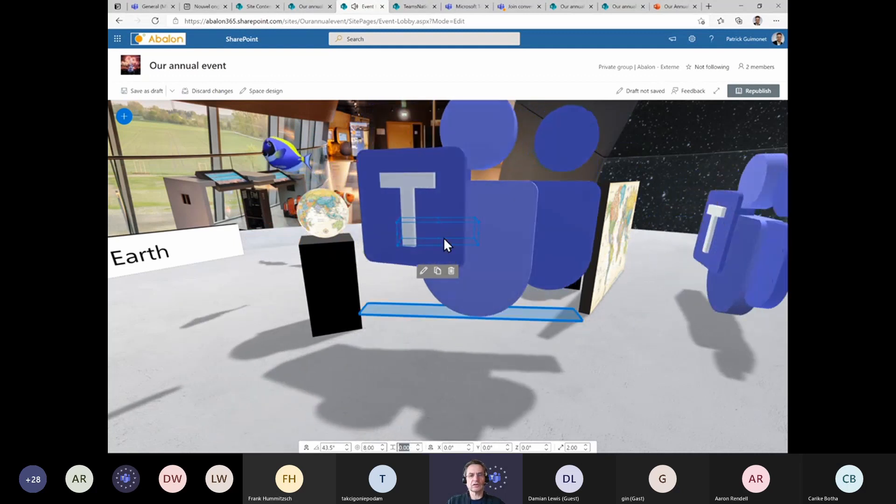
Resize and reposition the Teams logo model using its bounding-box handles
click(443, 240)
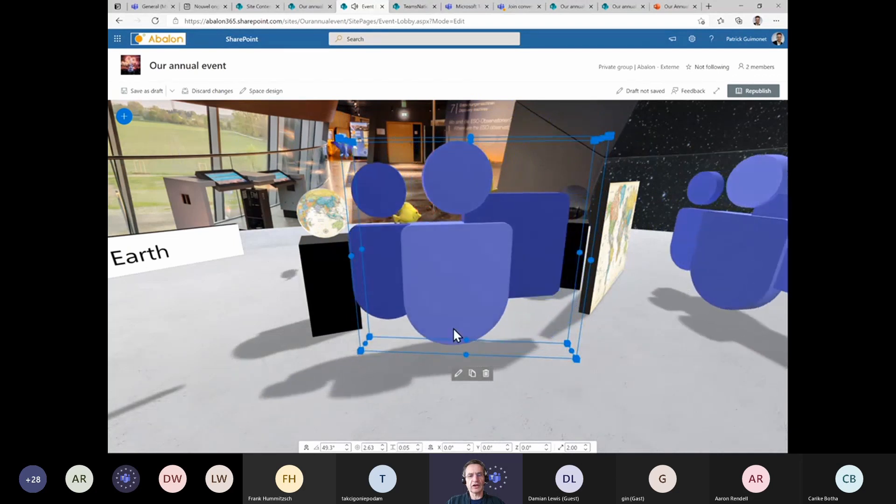
drag(356, 144, 393, 166)
drag(485, 274, 466, 288)
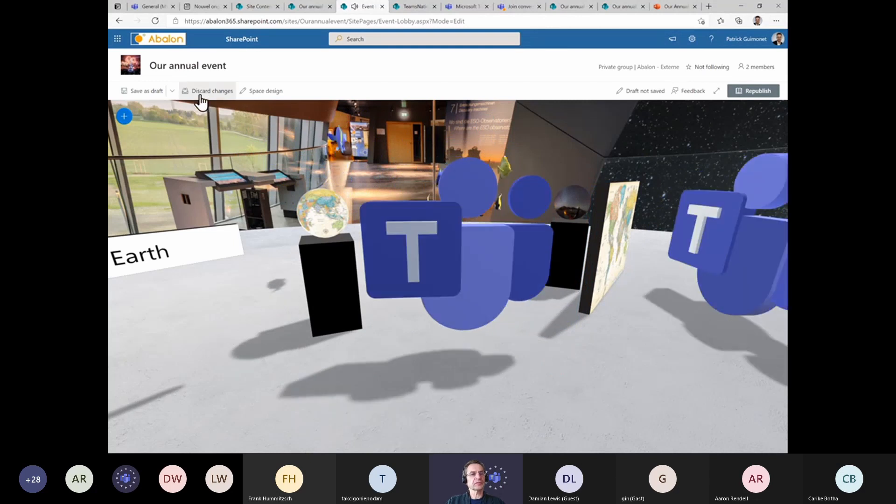
Add a new 3D object web part on the lobby floor and open its model picker
click(124, 116)
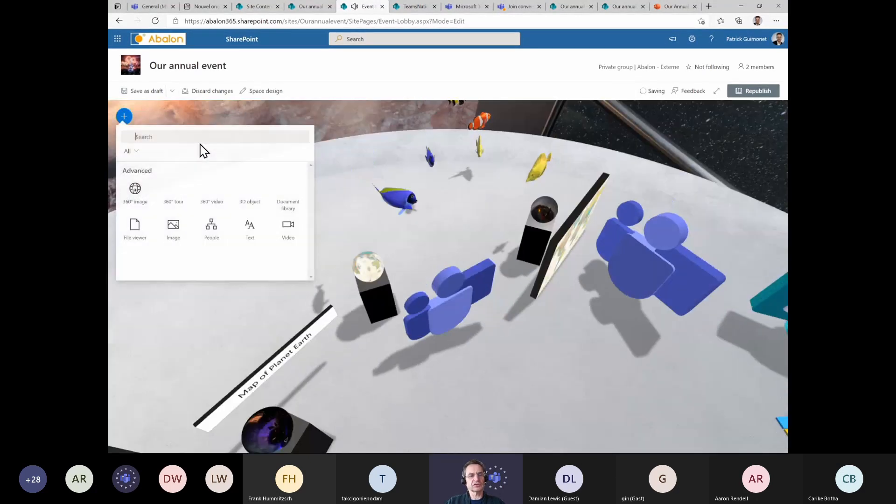
click(250, 200)
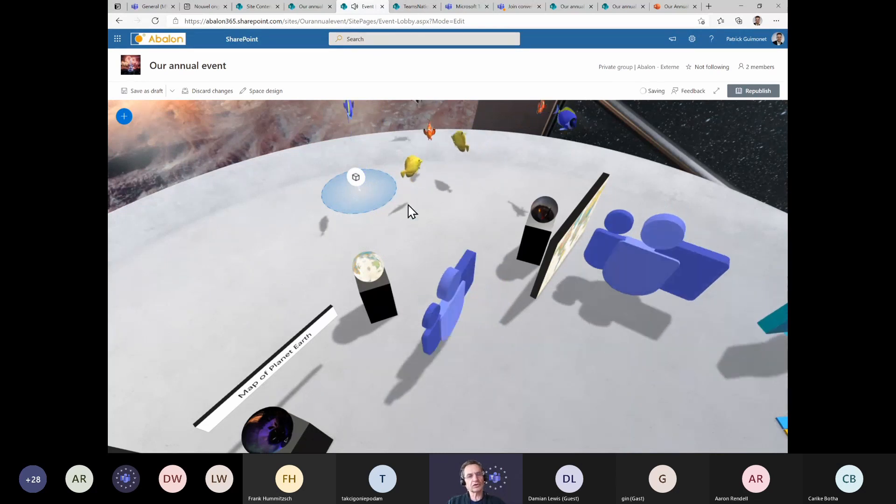
click(124, 116)
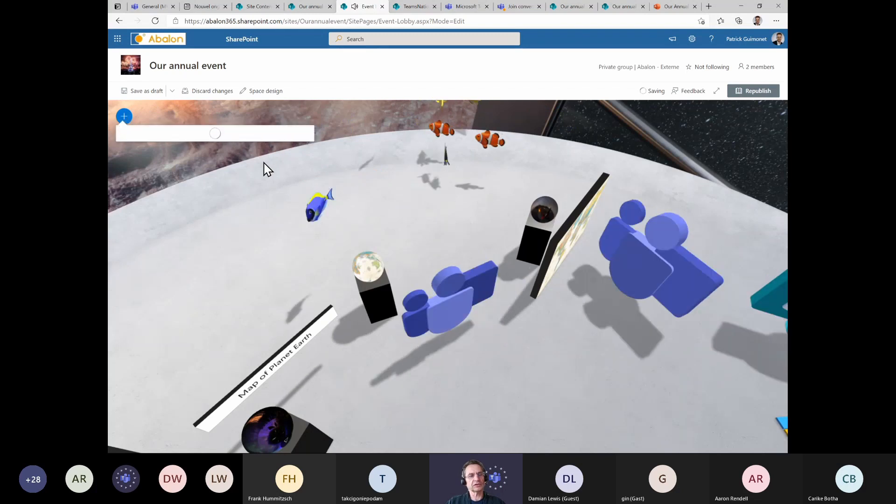
click(258, 203)
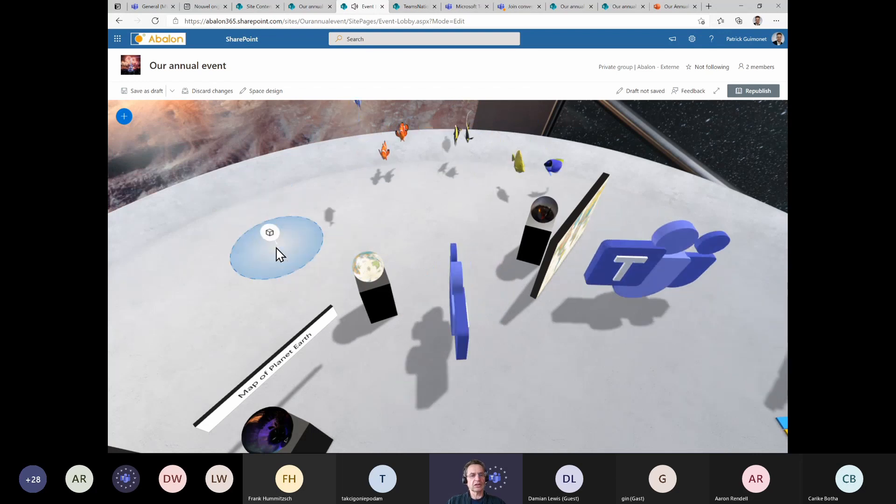
click(280, 254)
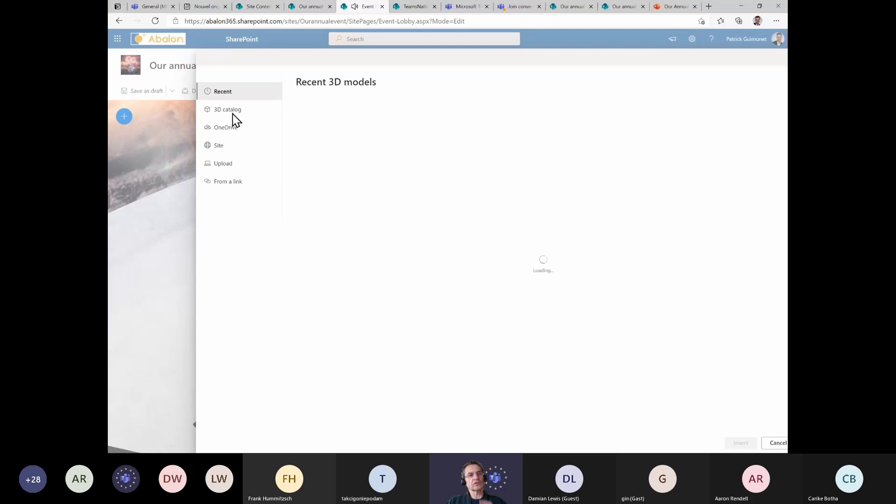
Browse the 3D catalog's Microsoft Products and Sports categories for a model, then cancel the picker
click(233, 113)
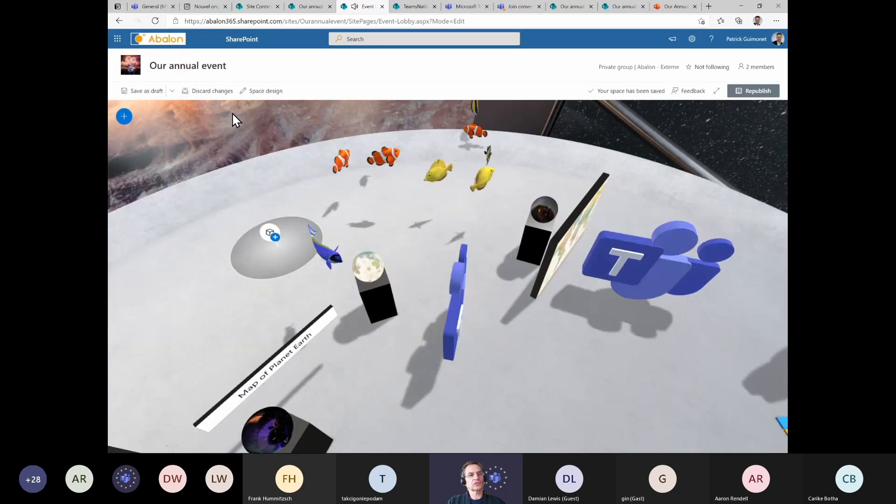
click(275, 241)
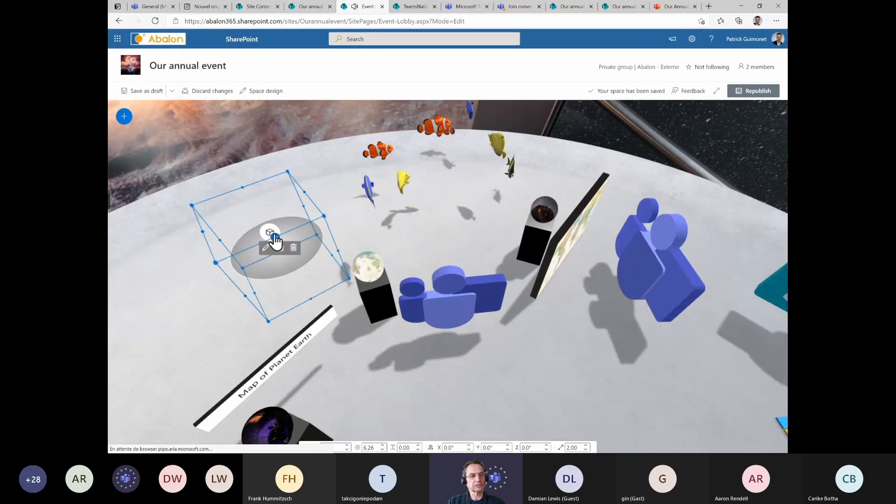
click(210, 120)
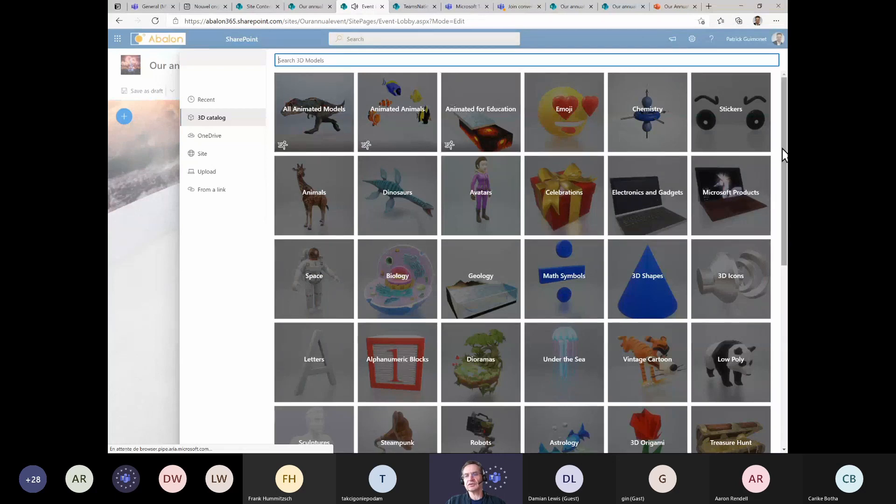
scroll(782, 178, down, 2)
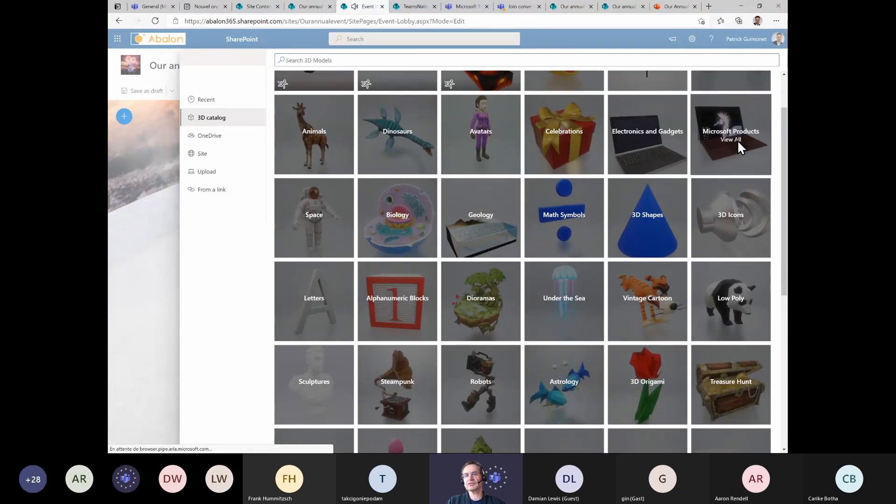
click(738, 143)
scroll(509, 242, down, 2)
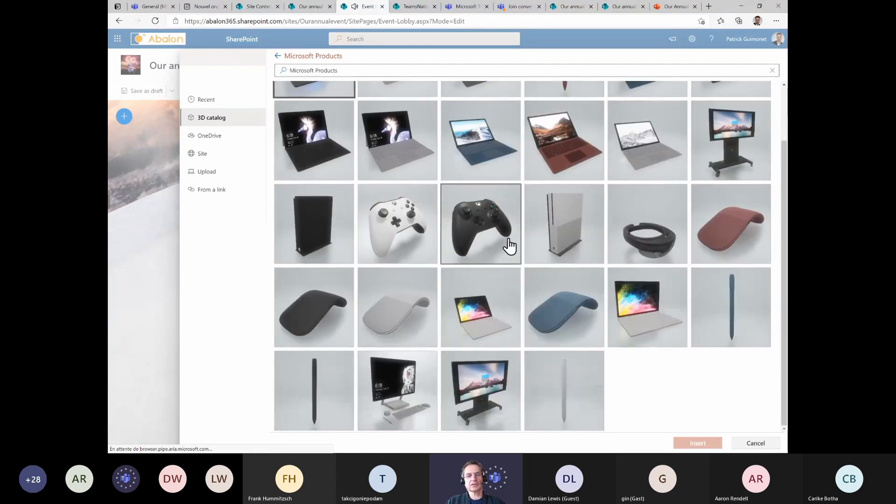
scroll(400, 144, up, 2)
click(277, 56)
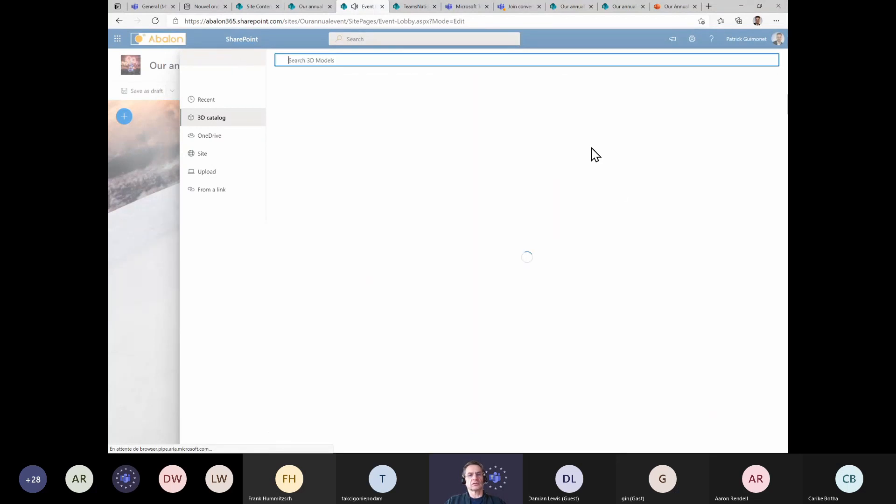
scroll(786, 207, down, 6)
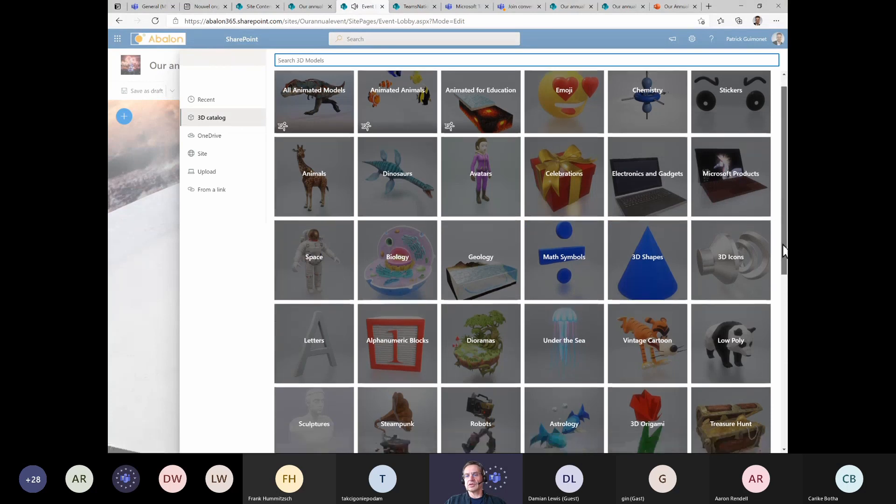
scroll(775, 431, down, 2)
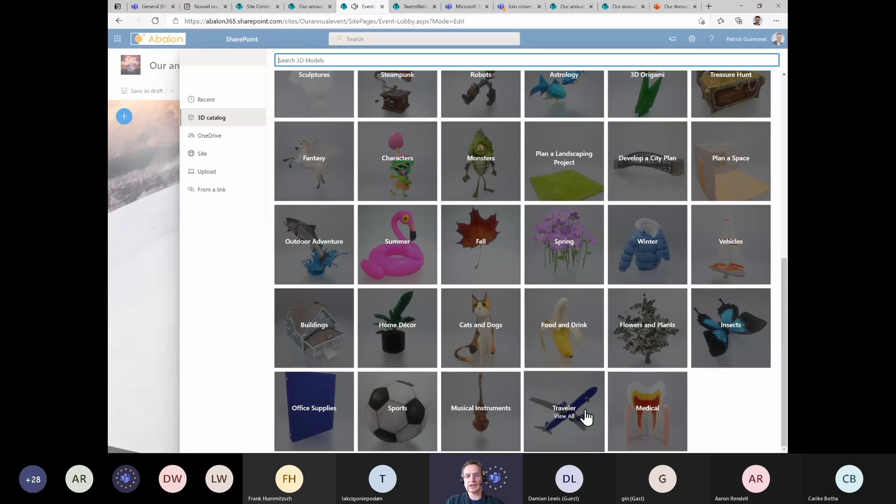
click(397, 416)
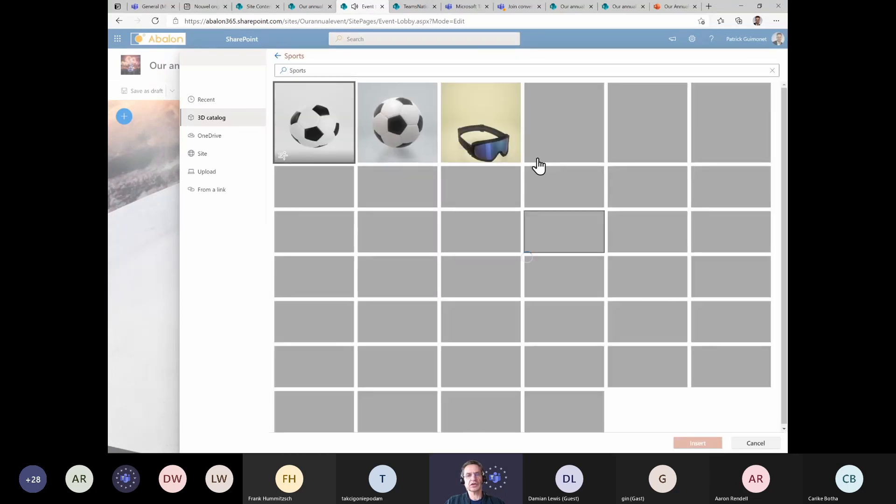
scroll(399, 211, down, 5)
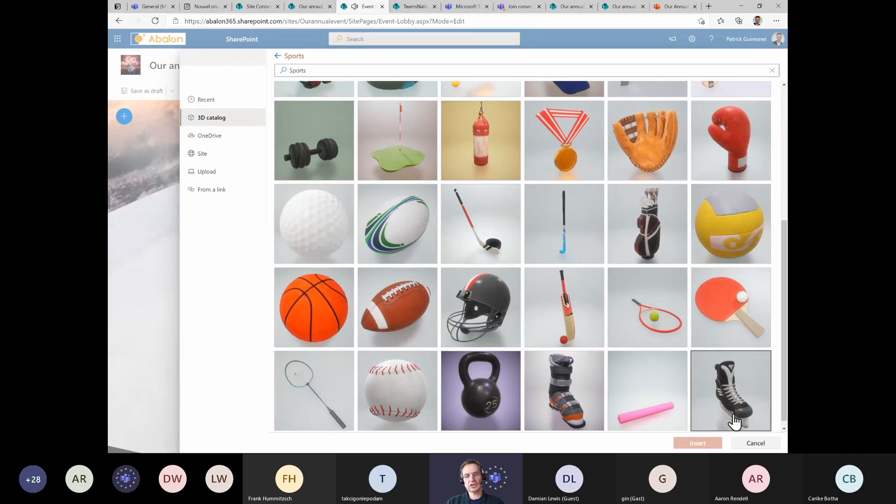
click(748, 443)
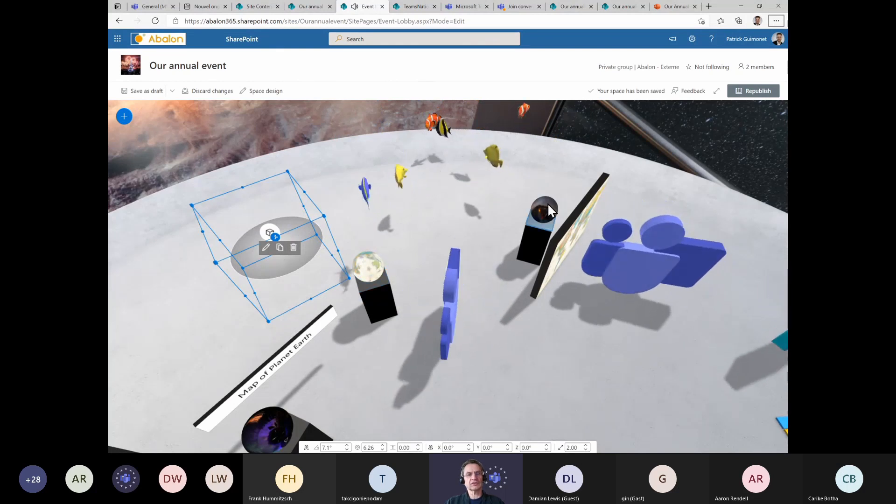
Switch to the PowerPoint slideshow presentation about SharePoint Spaces
key(alt+Tab)
key(alt+Tab)
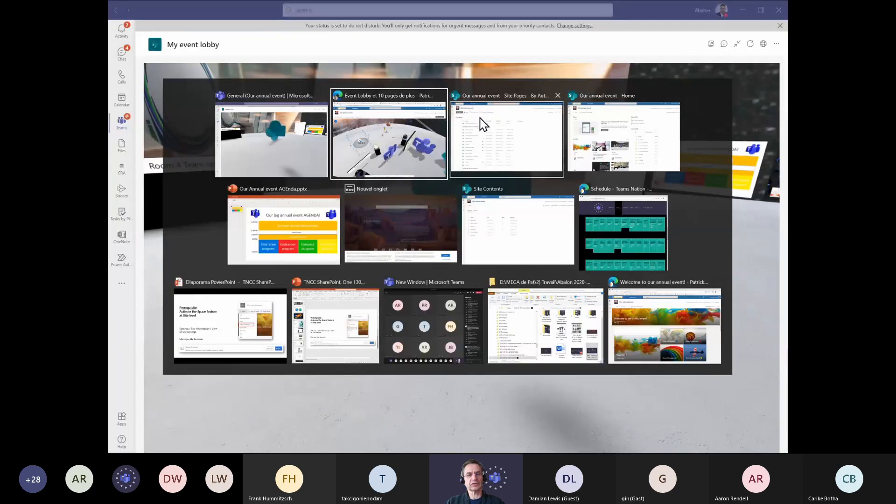
key(Tab)
key(Tab)
key(Tab)
key(Tab)
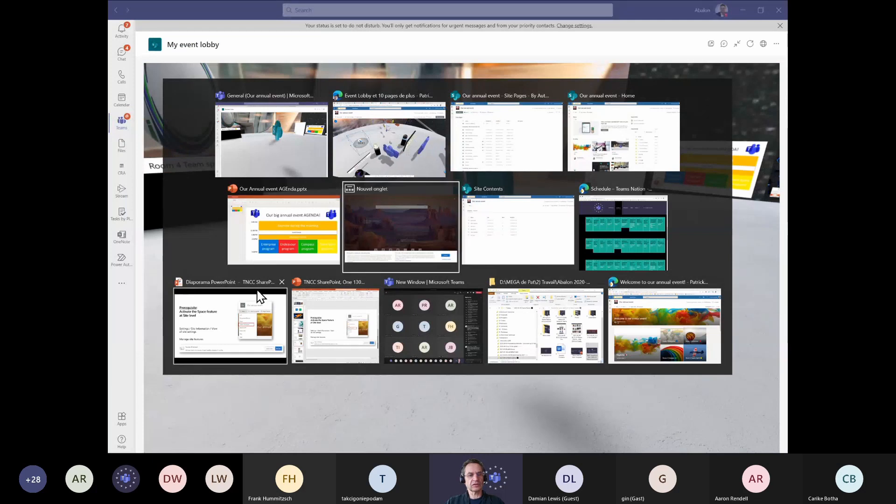
click(216, 335)
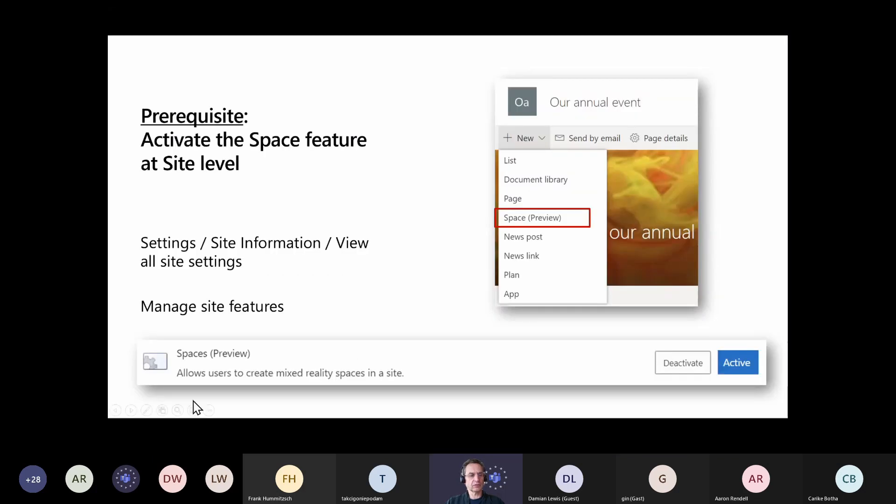
Advance the slideshow past the Step 1 and Step 2 slides, then jump to slide 23 from the slide overview
click(130, 411)
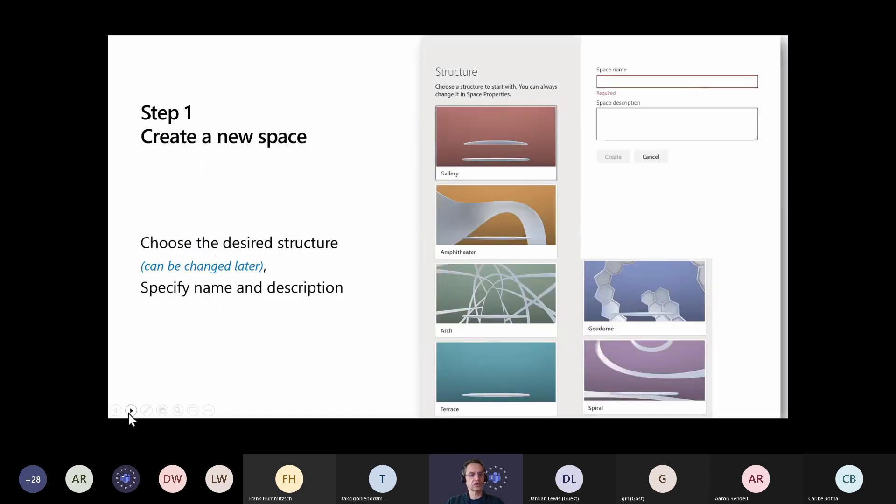
click(131, 410)
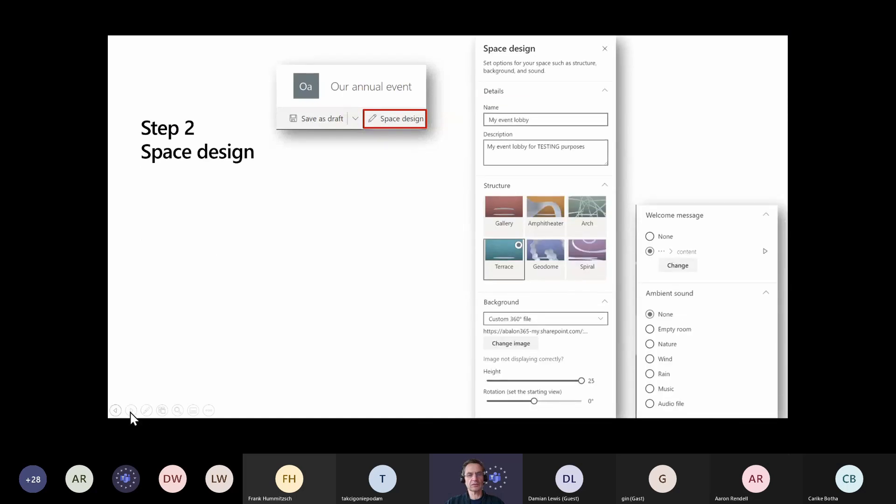
click(133, 410)
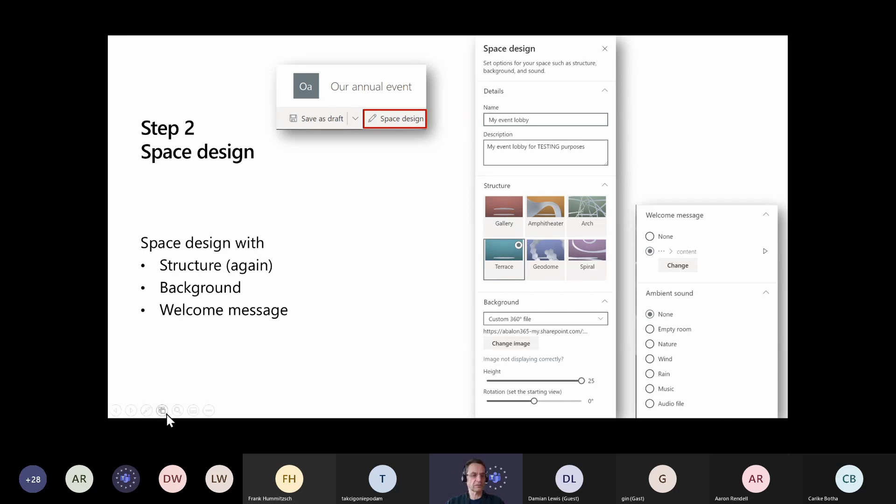
click(162, 411)
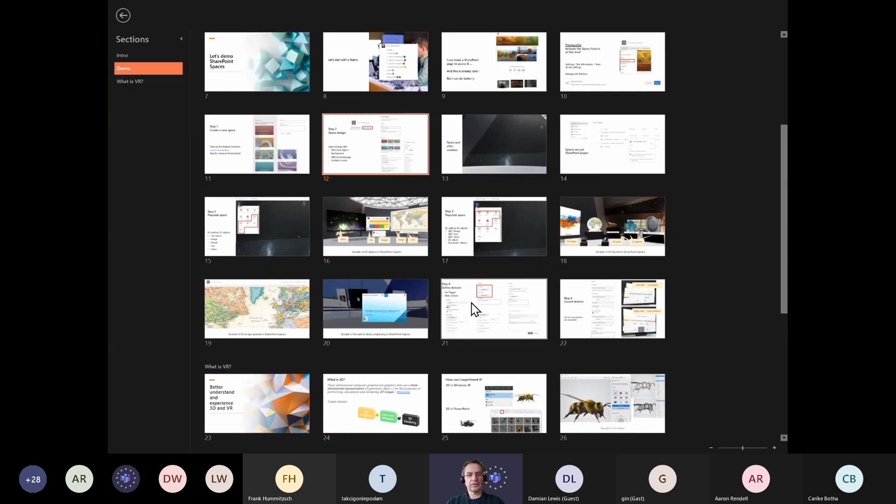
click(243, 403)
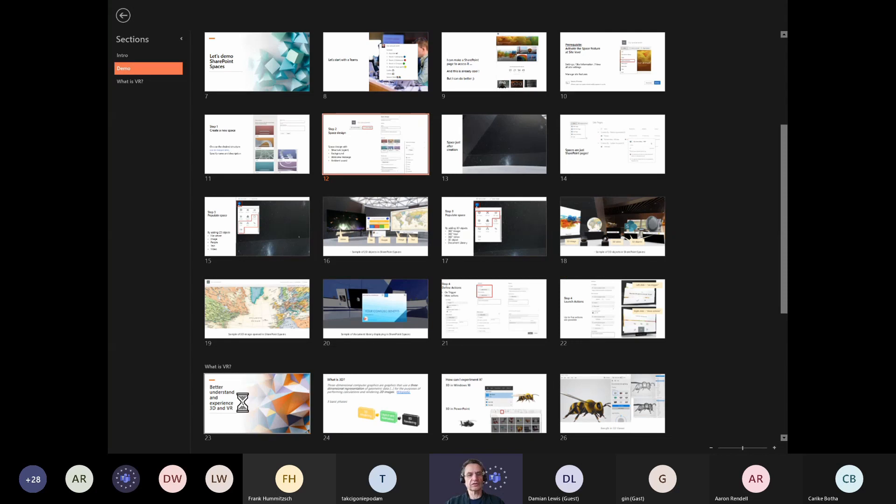